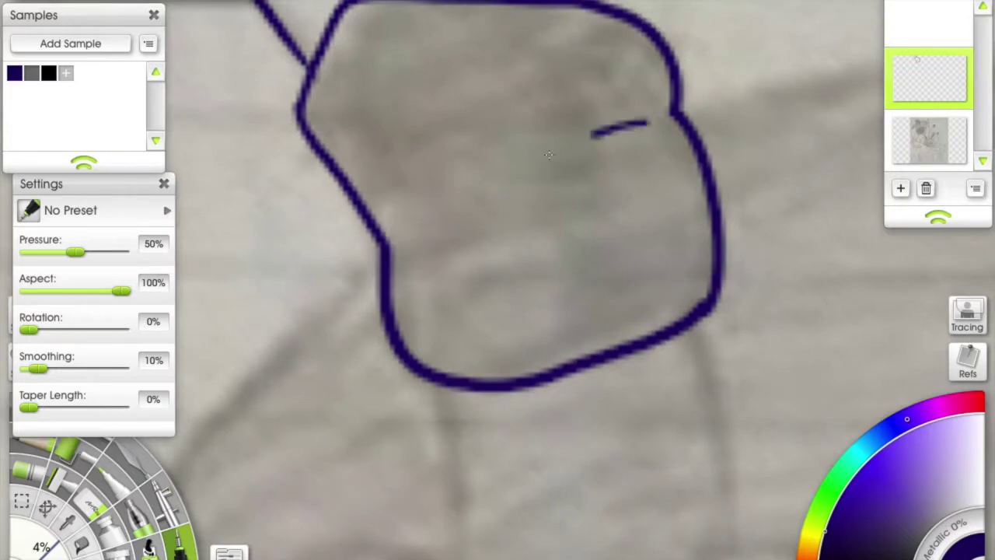
Trace the upper edge of the pointed sketch shape hanging beside the rounded outlined form in dark blue ink.
{"action": "scroll", "coordinate": [349, 351], "scroll_direction": "down", "scroll_amount": 5}
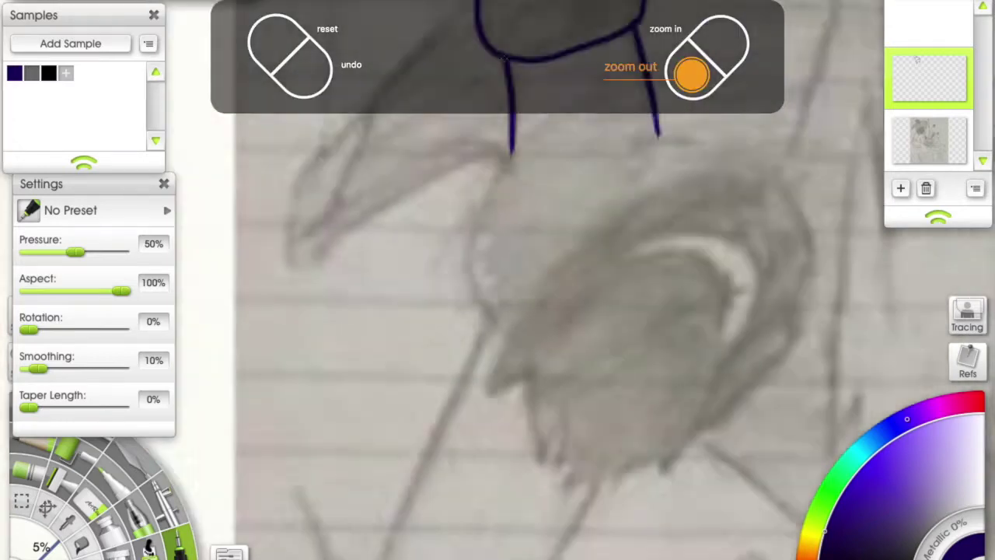
{"action": "scroll", "coordinate": [348, 351], "scroll_direction": "up", "scroll_amount": 5}
{"action": "mouse_move", "coordinate": [619, 2]}
{"action": "left_mouse_down"}
{"action": "mouse_move", "coordinate": [451, 155]}
{"action": "mouse_move", "coordinate": [349, 388]}
{"action": "left_mouse_up"}
{"action": "left_click_drag", "start_coordinate": [434, 134], "coordinate": [424, 329]}
{"action": "key", "text": "ctrl+z"}
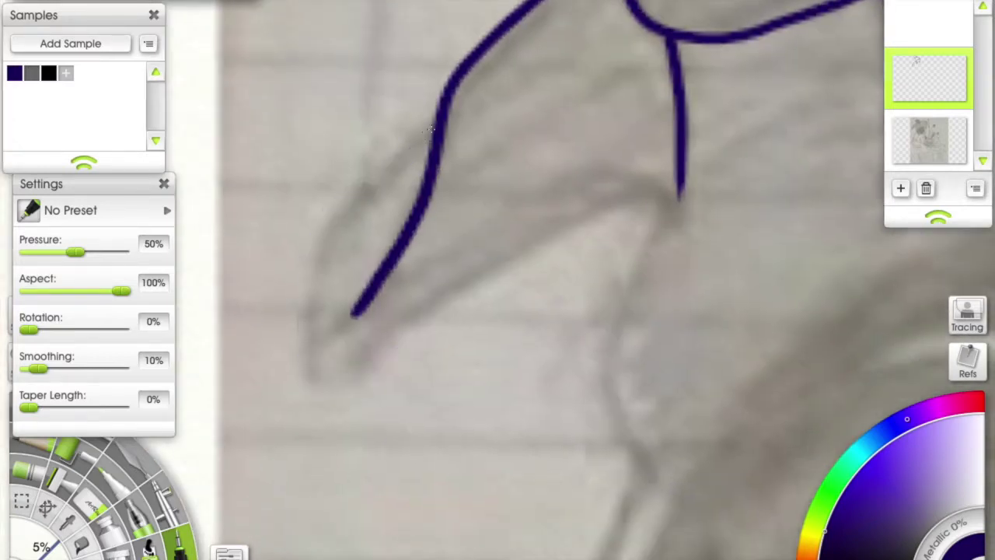
Trace the pointed shape's lower edge, rounded tip and outer side so its outline follows the pencil sketch.
{"action": "scroll", "coordinate": [423, 329], "scroll_direction": "up", "scroll_amount": 2}
{"action": "mouse_move", "coordinate": [432, 190]}
{"action": "left_mouse_down"}
{"action": "mouse_move", "coordinate": [489, 389]}
{"action": "mouse_move", "coordinate": [882, 140]}
{"action": "left_mouse_up"}
{"action": "left_click_drag", "start_coordinate": [485, 208], "coordinate": [458, 269]}
{"action": "left_click_drag", "start_coordinate": [401, 249], "coordinate": [513, 148]}
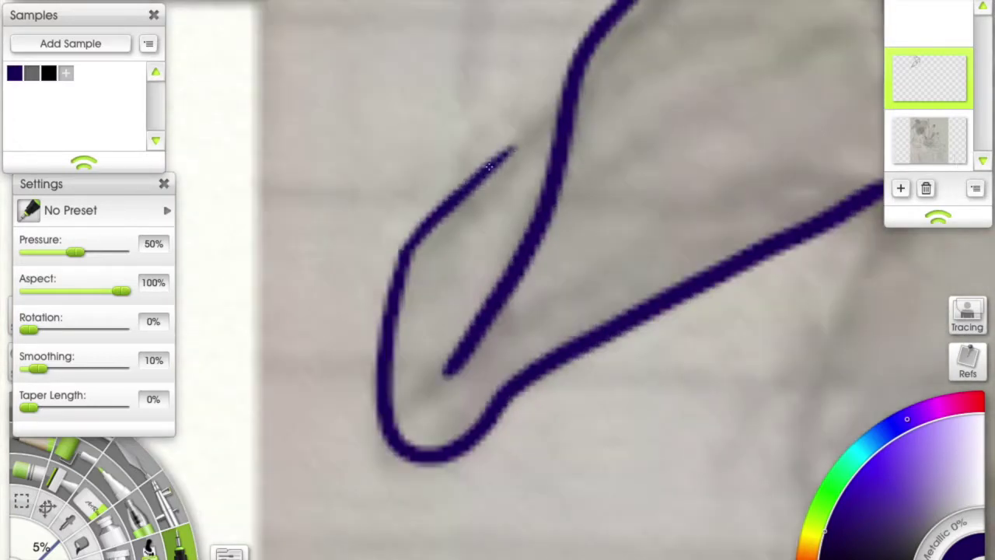
{"action": "left_click_drag", "start_coordinate": [470, 189], "coordinate": [560, 106]}
Trace the curved line running down from the inner corner of the pointed shape, redrawing the rejected stroke.
{"action": "left_click_drag", "start_coordinate": [611, 245], "coordinate": [501, 164]}
{"action": "left_click_drag", "start_coordinate": [519, 327], "coordinate": [348, 287]}
{"action": "key", "text": "ctrl+z"}
{"action": "mouse_move", "coordinate": [606, 74]}
{"action": "left_mouse_down"}
{"action": "mouse_move", "coordinate": [515, 299]}
{"action": "mouse_move", "coordinate": [579, 479]}
{"action": "left_mouse_up"}
{"action": "left_click_drag", "start_coordinate": [609, 304], "coordinate": [513, 303]}
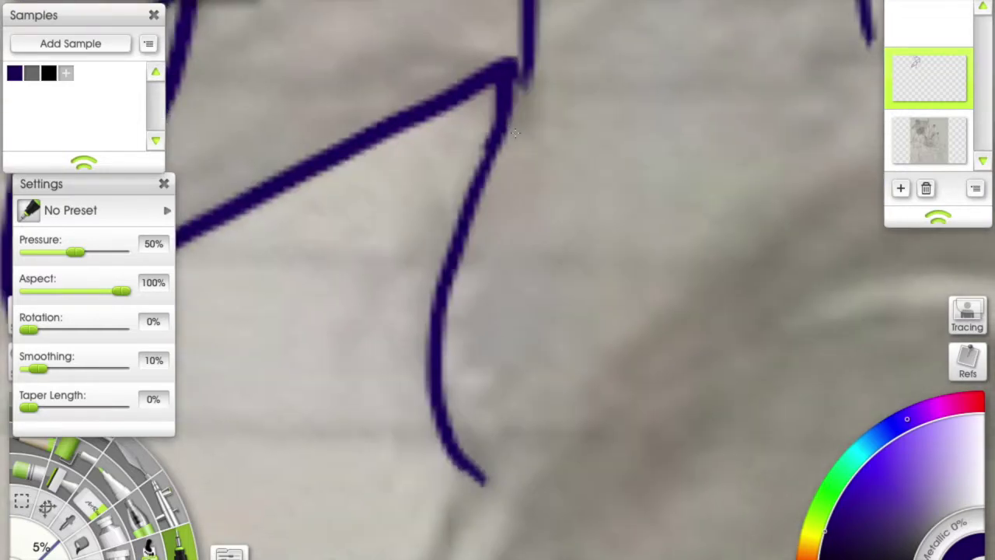
Trace the arched top edge of the shaded fur shape.
{"action": "mouse_move", "coordinate": [513, 435]}
{"action": "left_mouse_down"}
{"action": "mouse_move", "coordinate": [565, 53]}
{"action": "mouse_move", "coordinate": [386, 220]}
{"action": "mouse_move", "coordinate": [387, 253]}
{"action": "left_mouse_up"}
{"action": "mouse_move", "coordinate": [722, 144]}
{"action": "left_mouse_down"}
{"action": "mouse_move", "coordinate": [477, 244]}
{"action": "mouse_move", "coordinate": [531, 109]}
{"action": "mouse_move", "coordinate": [392, 315]}
{"action": "mouse_move", "coordinate": [319, 101]}
{"action": "left_mouse_up"}
{"action": "left_click_drag", "start_coordinate": [389, 86], "coordinate": [544, 354]}
{"action": "left_click_drag", "start_coordinate": [545, 354], "coordinate": [551, 246]}
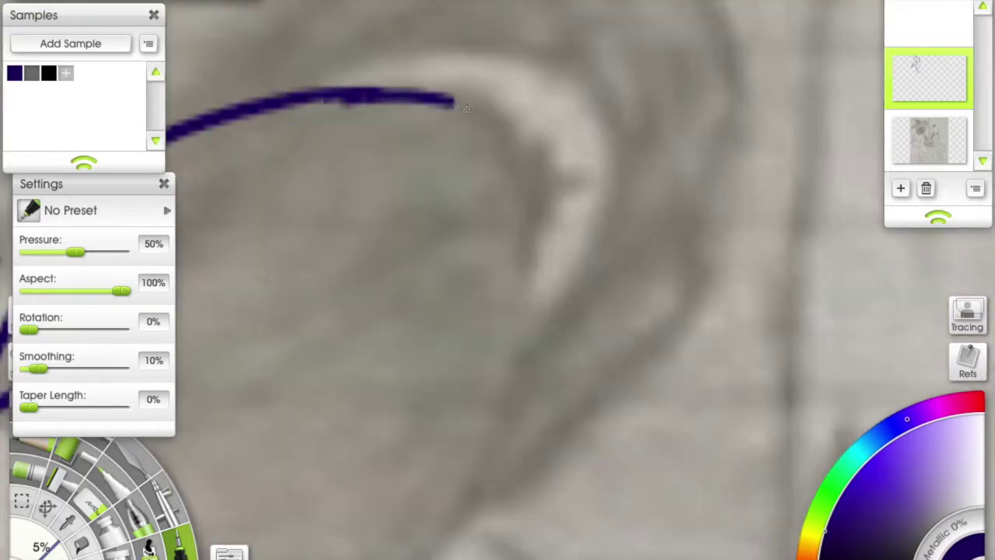
{"action": "left_click_drag", "start_coordinate": [522, 216], "coordinate": [557, 161]}
Trace the jagged lower fringe of the fur shape and the notch on its left side.
{"action": "left_click_drag", "start_coordinate": [502, 326], "coordinate": [643, 126]}
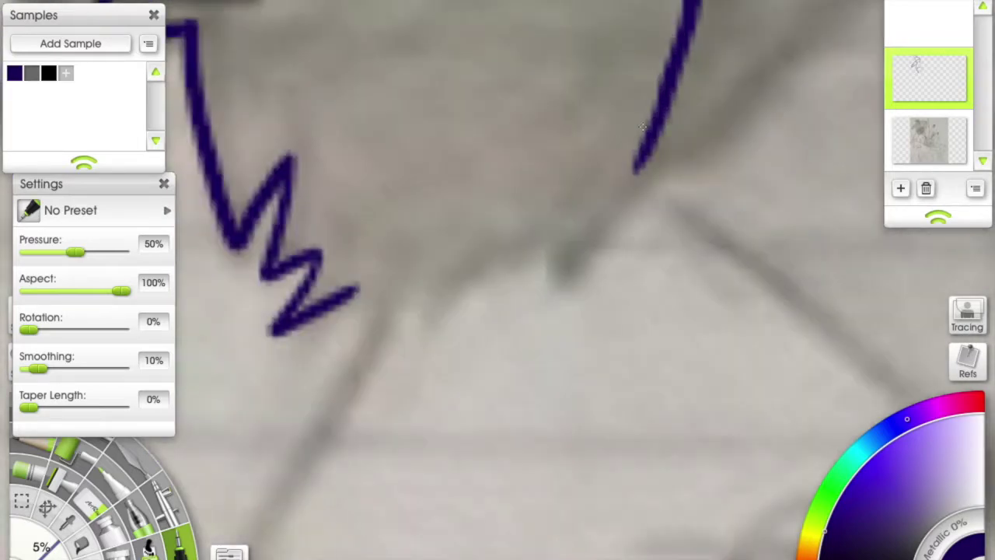
{"action": "left_click_drag", "start_coordinate": [507, 268], "coordinate": [525, 256]}
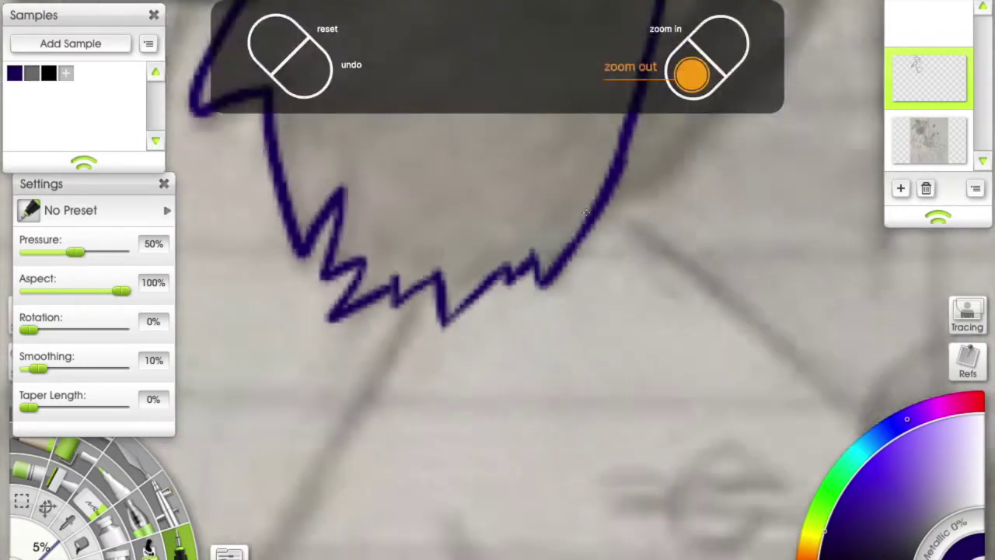
{"action": "left_click_drag", "start_coordinate": [691, 73], "coordinate": [682, 67]}
{"action": "left_click_drag", "start_coordinate": [498, 233], "coordinate": [549, 132]}
{"action": "mouse_move", "coordinate": [596, 292]}
{"action": "left_mouse_down"}
{"action": "mouse_move", "coordinate": [591, 432]}
{"action": "mouse_move", "coordinate": [462, 141]}
{"action": "left_mouse_up"}
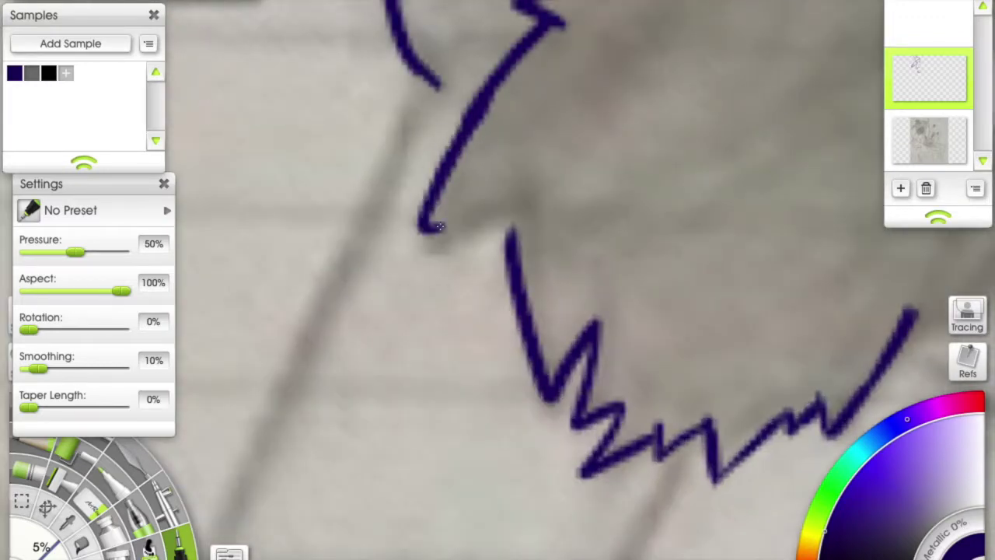
{"action": "left_click_drag", "start_coordinate": [437, 247], "coordinate": [473, 130]}
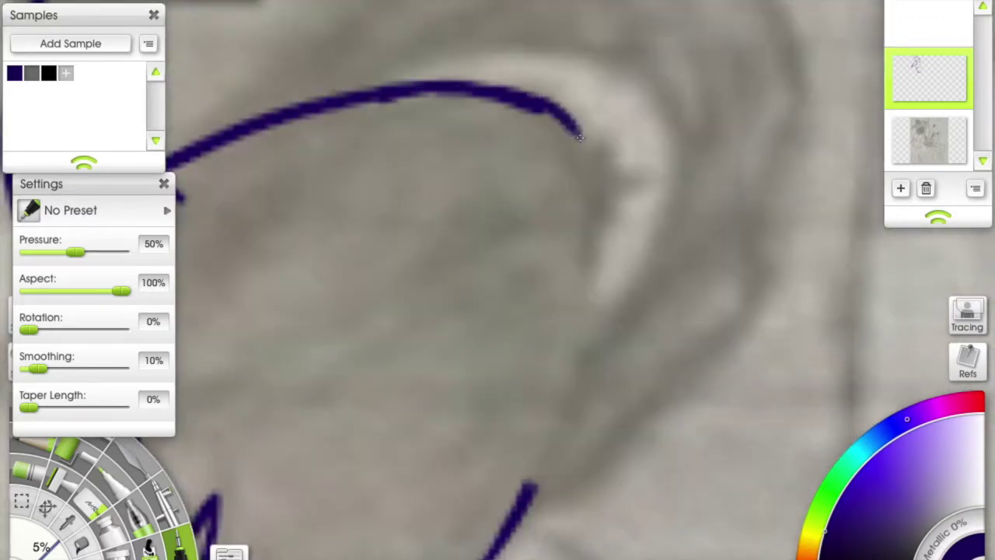
Trace the right side of the fur shape with its small jagged tufts and the light crescent beside it.
{"action": "left_click_drag", "start_coordinate": [608, 204], "coordinate": [613, 67]}
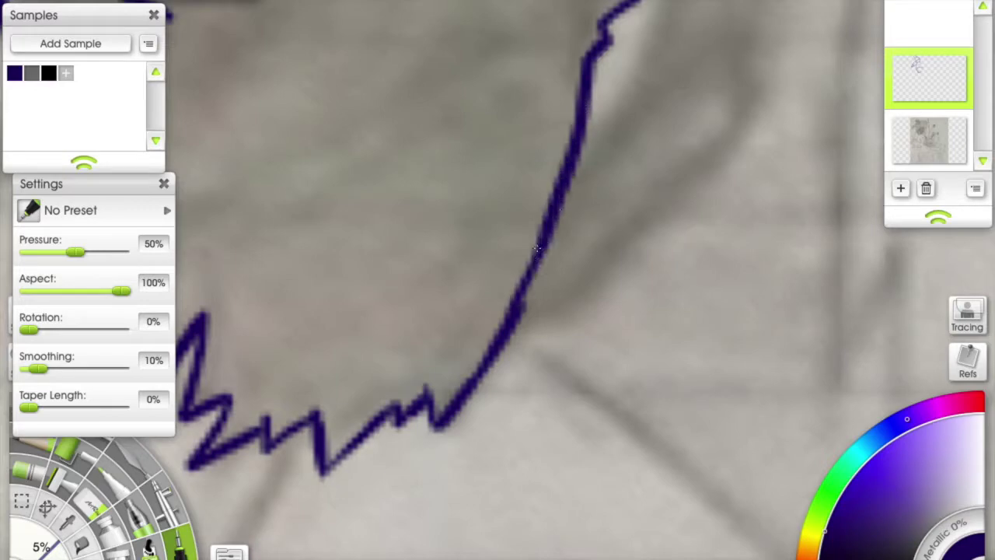
{"action": "scroll", "coordinate": [536, 249], "scroll_direction": "down", "scroll_amount": 3}
{"action": "left_click_drag", "start_coordinate": [366, 148], "coordinate": [666, 223]}
{"action": "left_click_drag", "start_coordinate": [411, 100], "coordinate": [711, 222]}
{"action": "mouse_move", "coordinate": [420, 120]}
{"action": "left_mouse_down"}
{"action": "mouse_move", "coordinate": [709, 235]}
{"action": "mouse_move", "coordinate": [632, 174]}
{"action": "left_mouse_up"}
{"action": "left_click_drag", "start_coordinate": [575, 263], "coordinate": [614, 230]}
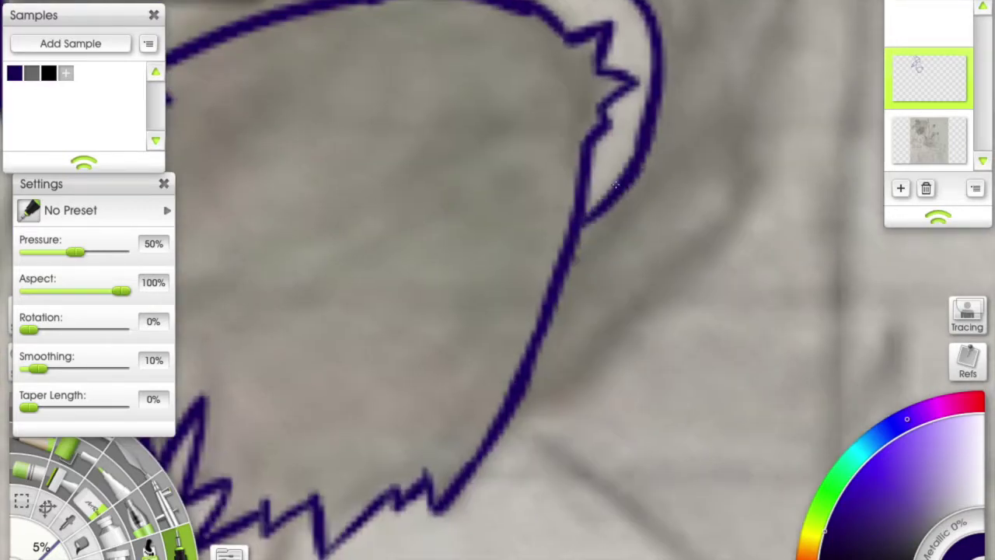
Trace the long straight left edge of the limb extending down from beside the fur shape.
{"action": "scroll", "coordinate": [616, 184], "scroll_direction": "down", "scroll_amount": 3}
{"action": "scroll", "coordinate": [630, 155], "scroll_direction": "up", "scroll_amount": 5}
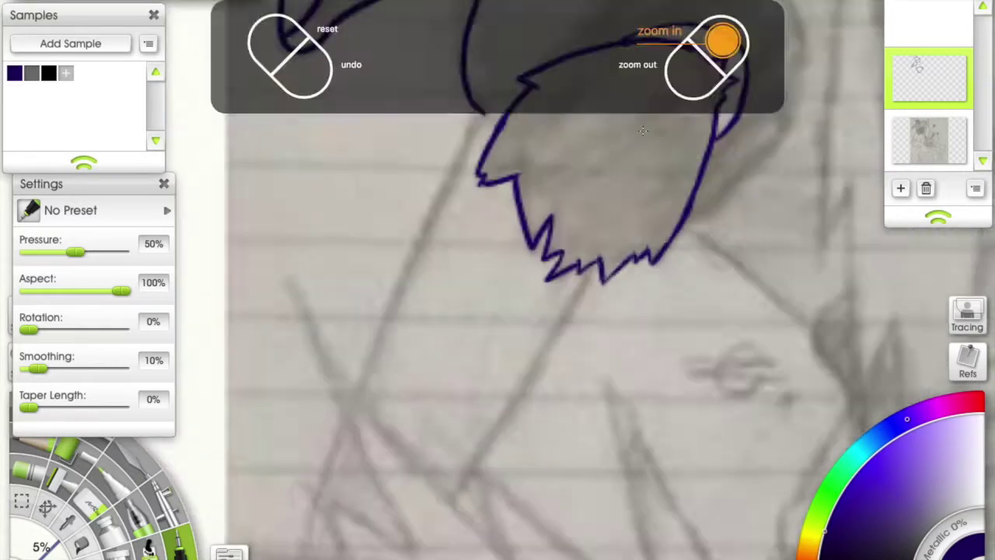
{"action": "scroll", "coordinate": [643, 131], "scroll_direction": "up", "scroll_amount": 3}
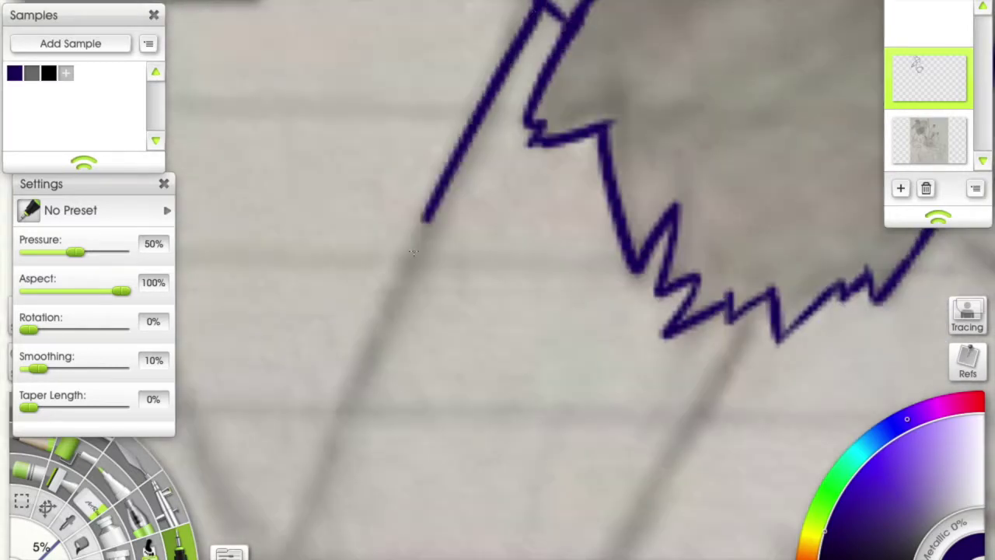
{"action": "left_click_drag", "start_coordinate": [342, 377], "coordinate": [418, 144]}
{"action": "scroll", "coordinate": [418, 144], "scroll_direction": "down", "scroll_amount": 2}
{"action": "scroll", "coordinate": [424, 116], "scroll_direction": "up", "scroll_amount": 2}
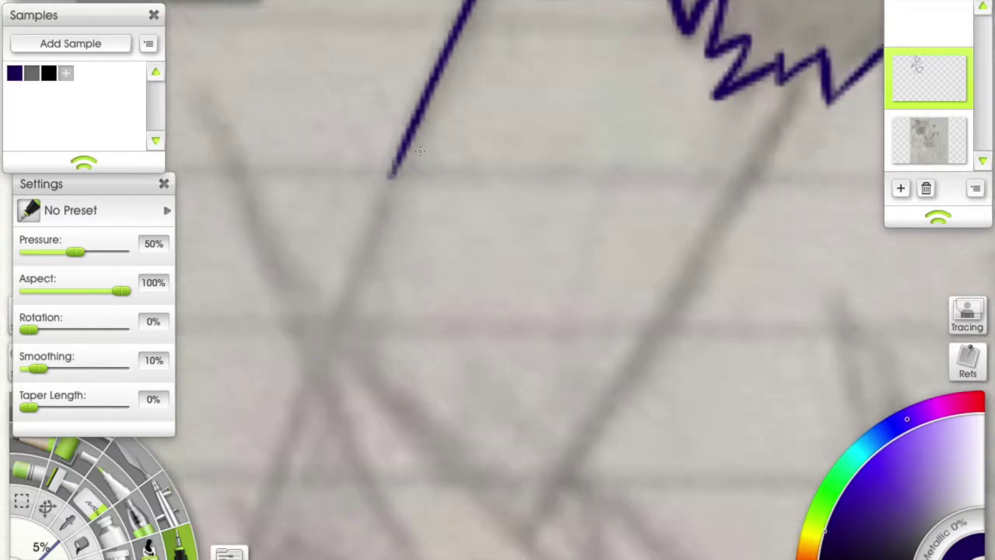
{"action": "left_click_drag", "start_coordinate": [432, 81], "coordinate": [311, 18]}
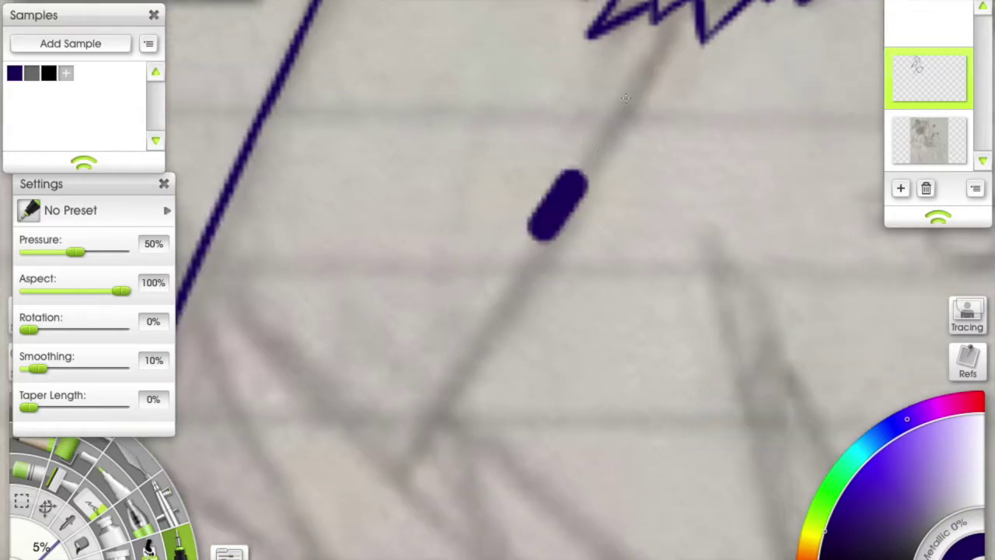
Trace the limb's long straight right edge from the jagged fringe down to its lower end.
{"action": "mouse_move", "coordinate": [672, 23]}
{"action": "left_mouse_down"}
{"action": "mouse_move", "coordinate": [633, 157]}
{"action": "mouse_move", "coordinate": [389, 443]}
{"action": "left_mouse_up"}
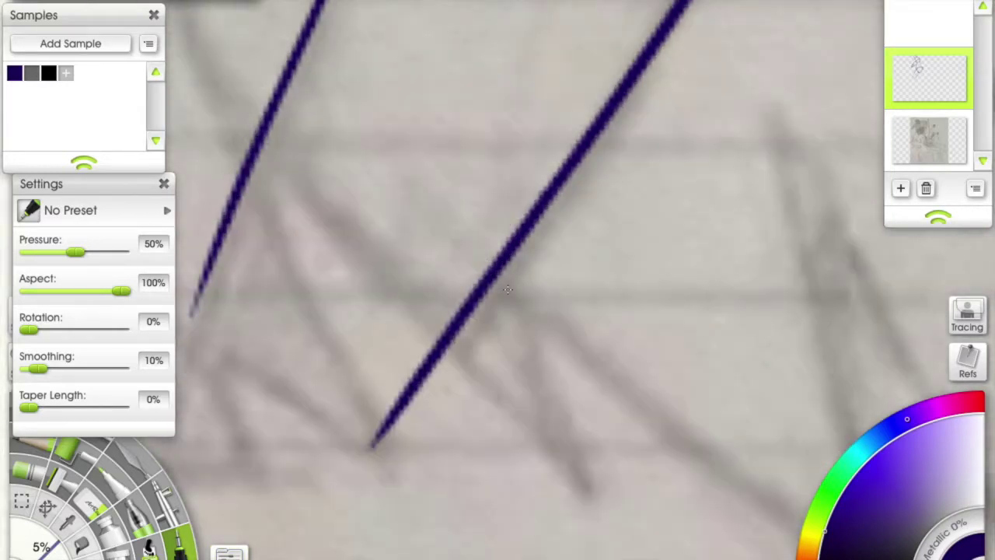
{"action": "scroll", "coordinate": [507, 289], "scroll_direction": "down", "scroll_amount": 3}
{"action": "scroll", "coordinate": [507, 289], "scroll_direction": "up", "scroll_amount": 5}
{"action": "scroll", "coordinate": [545, 233], "scroll_direction": "down", "scroll_amount": 1}
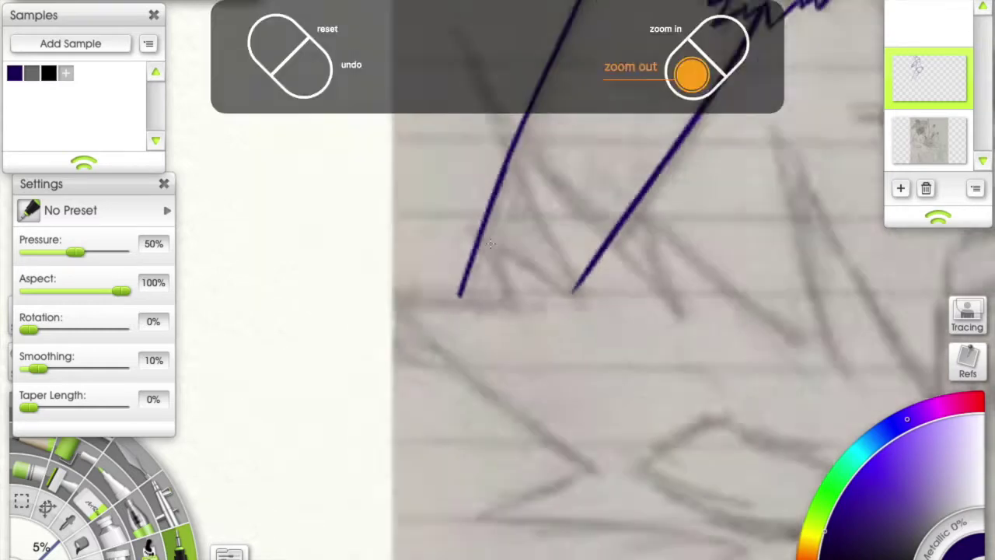
{"action": "scroll", "coordinate": [573, 190], "scroll_direction": "up", "scroll_amount": 3}
Trace the small circular mark crossed by a zigzag line below the fur shape, undoing the stray stroke.
{"action": "left_click_drag", "start_coordinate": [373, 233], "coordinate": [591, 289]}
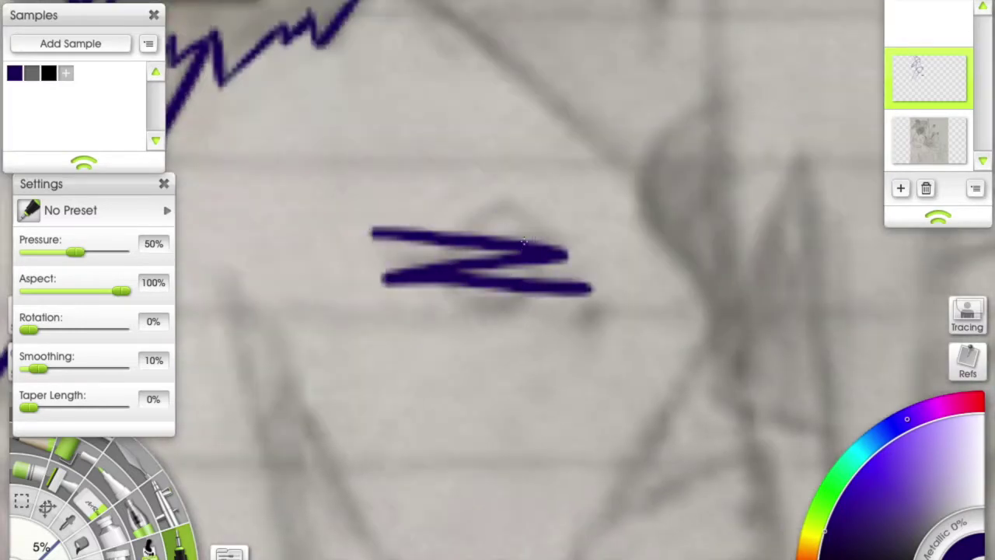
{"action": "scroll", "coordinate": [523, 268], "scroll_direction": "up", "scroll_amount": 2}
{"action": "left_click_drag", "start_coordinate": [505, 342], "coordinate": [467, 346]}
{"action": "left_click_drag", "start_coordinate": [268, 101], "coordinate": [580, 400]}
{"action": "key", "text": "ctrl+z"}
Trace the wide outer contour that wraps around the fur shape and its crescent.
{"action": "scroll", "coordinate": [301, 126], "scroll_direction": "down", "scroll_amount": 3}
{"action": "scroll", "coordinate": [307, 223], "scroll_direction": "up", "scroll_amount": 3}
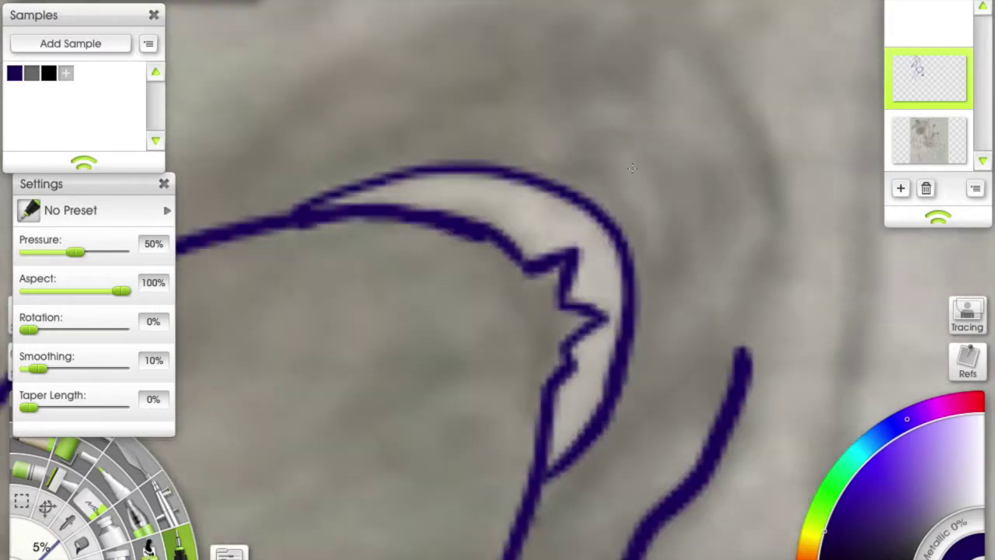
{"action": "mouse_move", "coordinate": [212, 296]}
{"action": "left_mouse_down"}
{"action": "mouse_move", "coordinate": [645, 31]}
{"action": "mouse_move", "coordinate": [770, 86]}
{"action": "left_mouse_up"}
{"action": "mouse_move", "coordinate": [770, 86]}
{"action": "left_mouse_down"}
{"action": "mouse_move", "coordinate": [600, 111]}
{"action": "mouse_move", "coordinate": [629, 404]}
{"action": "left_mouse_up"}
{"action": "mouse_move", "coordinate": [630, 404]}
{"action": "left_mouse_down"}
{"action": "mouse_move", "coordinate": [639, 191]}
{"action": "mouse_move", "coordinate": [366, 451]}
{"action": "left_mouse_up"}
{"action": "scroll", "coordinate": [498, 280], "scroll_direction": "down", "scroll_amount": 2}
{"action": "left_click_drag", "start_coordinate": [456, 400], "coordinate": [413, 471]}
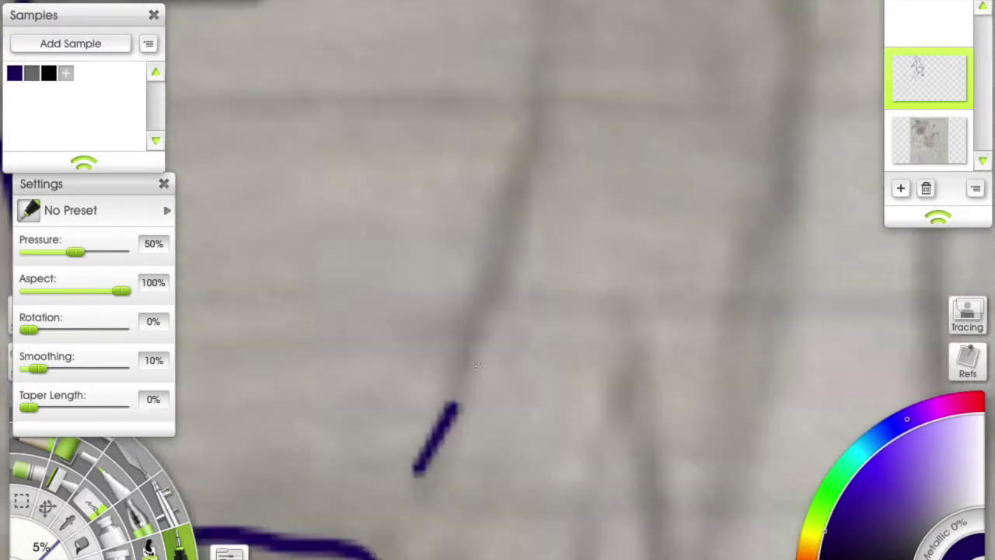
{"action": "key", "text": "ctrl+z"}
Trace the short hooked line beside the small circular mark and the slanted edge running down from it.
{"action": "scroll", "coordinate": [497, 280], "scroll_direction": "down", "scroll_amount": 1}
{"action": "scroll", "coordinate": [498, 280], "scroll_direction": "down", "scroll_amount": 2}
{"action": "scroll", "coordinate": [437, 115], "scroll_direction": "up", "scroll_amount": 3}
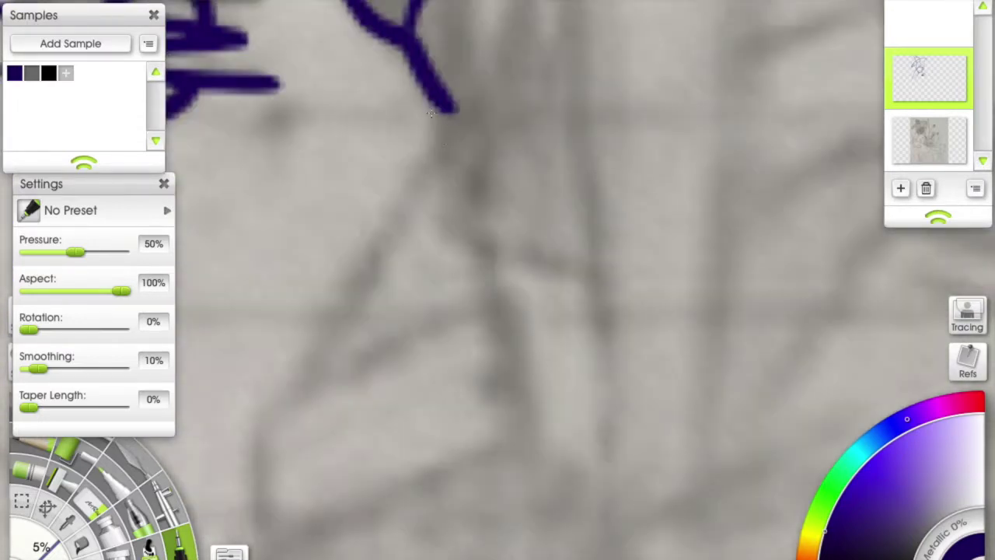
{"action": "left_click_drag", "start_coordinate": [404, 3], "coordinate": [528, 67]}
{"action": "left_click_drag", "start_coordinate": [444, 47], "coordinate": [493, 277]}
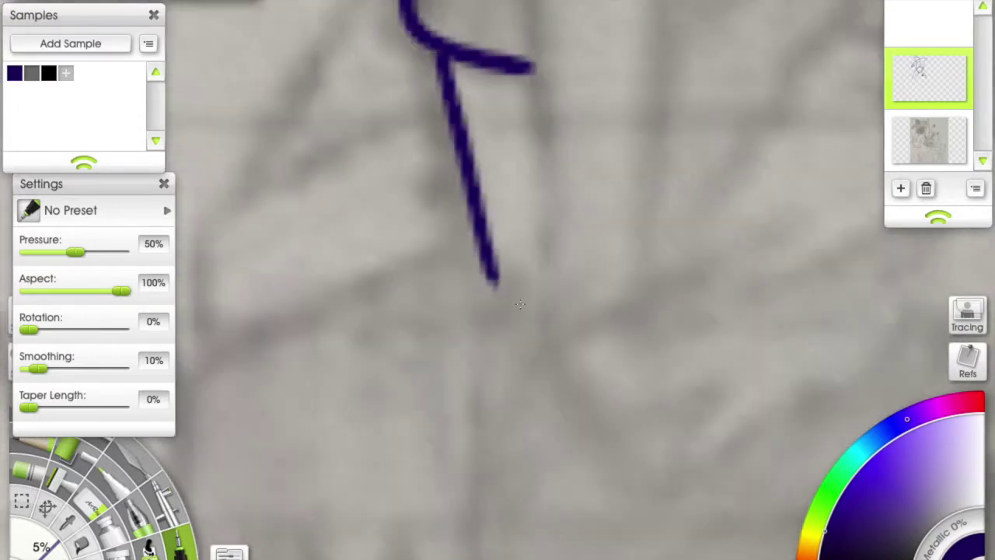
Trace the slanted band lines and outer edge of the cuff below the hooked line.
{"action": "left_click_drag", "start_coordinate": [594, 171], "coordinate": [622, 151]}
{"action": "mouse_move", "coordinate": [622, 151]}
{"action": "left_mouse_down"}
{"action": "mouse_move", "coordinate": [311, 285]}
{"action": "mouse_move", "coordinate": [278, 389]}
{"action": "left_mouse_up"}
{"action": "mouse_move", "coordinate": [277, 389]}
{"action": "left_mouse_down"}
{"action": "mouse_move", "coordinate": [277, 559]}
{"action": "mouse_move", "coordinate": [544, 111]}
{"action": "mouse_move", "coordinate": [517, 199]}
{"action": "left_mouse_up"}
Trace the fist's top edge, bumpy knuckles and curved underside, redrawing the corner above the knuckles.
{"action": "mouse_move", "coordinate": [311, 297]}
{"action": "left_mouse_down"}
{"action": "mouse_move", "coordinate": [459, 25]}
{"action": "mouse_move", "coordinate": [730, 75]}
{"action": "mouse_move", "coordinate": [727, 169]}
{"action": "left_mouse_up"}
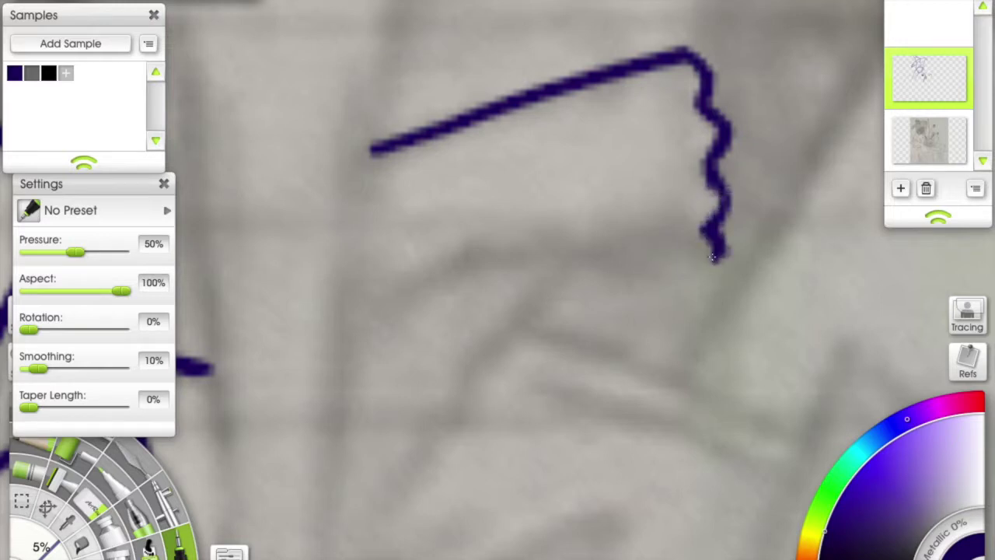
{"action": "left_click_drag", "start_coordinate": [621, 251], "coordinate": [683, 146]}
{"action": "left_click_drag", "start_coordinate": [519, 155], "coordinate": [716, 172]}
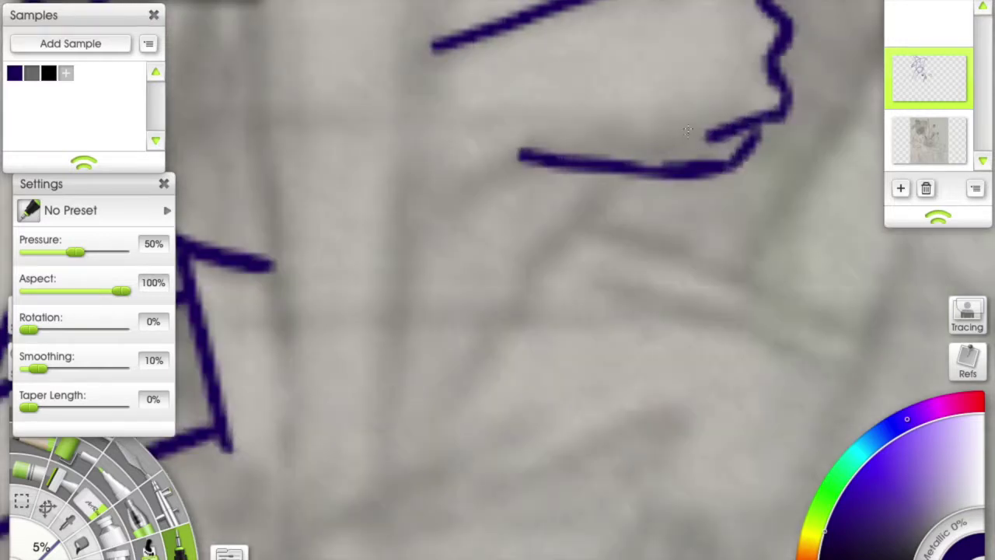
{"action": "left_click_drag", "start_coordinate": [688, 135], "coordinate": [583, 286]}
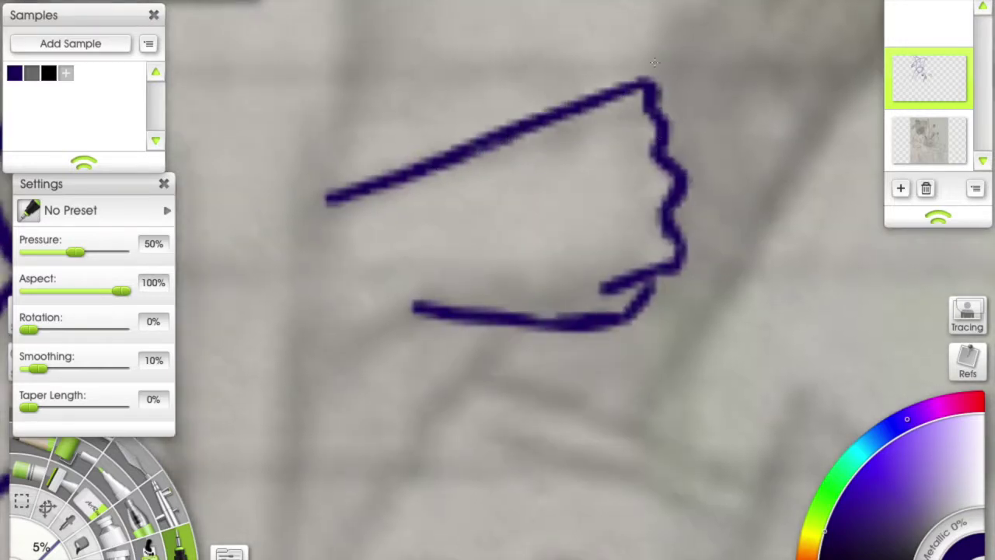
{"action": "key", "text": "ctrl+z"}
{"action": "left_click_drag", "start_coordinate": [645, 92], "coordinate": [651, 116]}
{"action": "left_click_drag", "start_coordinate": [412, 313], "coordinate": [605, 212]}
Trace the two sides of the pointed triangular flap opposite the cuff.
{"action": "mouse_move", "coordinate": [541, 481]}
{"action": "left_mouse_down"}
{"action": "mouse_move", "coordinate": [327, 276]}
{"action": "mouse_move", "coordinate": [214, 223]}
{"action": "left_mouse_up"}
{"action": "mouse_move", "coordinate": [500, 411]}
{"action": "left_mouse_down"}
{"action": "mouse_move", "coordinate": [710, 45]}
{"action": "mouse_move", "coordinate": [544, 7]}
{"action": "left_mouse_up"}
{"action": "mouse_move", "coordinate": [545, 11]}
{"action": "left_mouse_down"}
{"action": "mouse_move", "coordinate": [670, 177]}
{"action": "mouse_move", "coordinate": [672, 202]}
{"action": "left_mouse_up"}
{"action": "left_click_drag", "start_coordinate": [47, 548], "coordinate": [55, 552]}
{"action": "left_click_drag", "start_coordinate": [544, 311], "coordinate": [500, 195]}
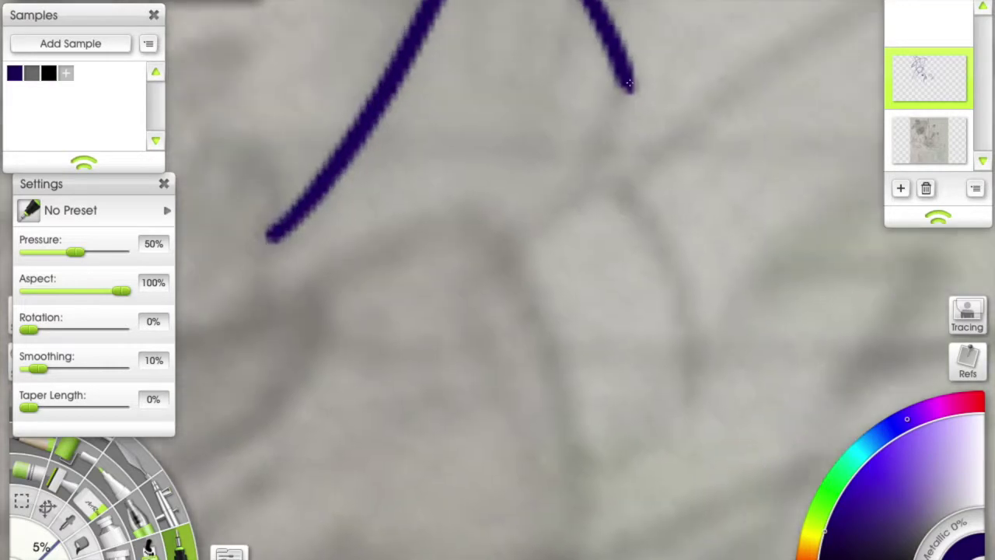
Trace the flap's lower edge and the two long sides of the band hanging beneath it.
{"action": "left_click_drag", "start_coordinate": [388, 311], "coordinate": [505, 166]}
{"action": "left_click_drag", "start_coordinate": [467, 311], "coordinate": [521, 272]}
{"action": "left_click_drag", "start_coordinate": [484, 107], "coordinate": [614, 67]}
{"action": "left_click_drag", "start_coordinate": [636, 32], "coordinate": [703, 179]}
{"action": "left_click_drag", "start_coordinate": [544, 311], "coordinate": [497, 233]}
{"action": "mouse_move", "coordinate": [647, 39]}
{"action": "left_mouse_down"}
{"action": "mouse_move", "coordinate": [466, 117]}
{"action": "mouse_move", "coordinate": [645, 122]}
{"action": "mouse_move", "coordinate": [642, 350]}
{"action": "left_mouse_up"}
{"action": "scroll", "coordinate": [673, 309], "scroll_direction": "down", "scroll_amount": 3}
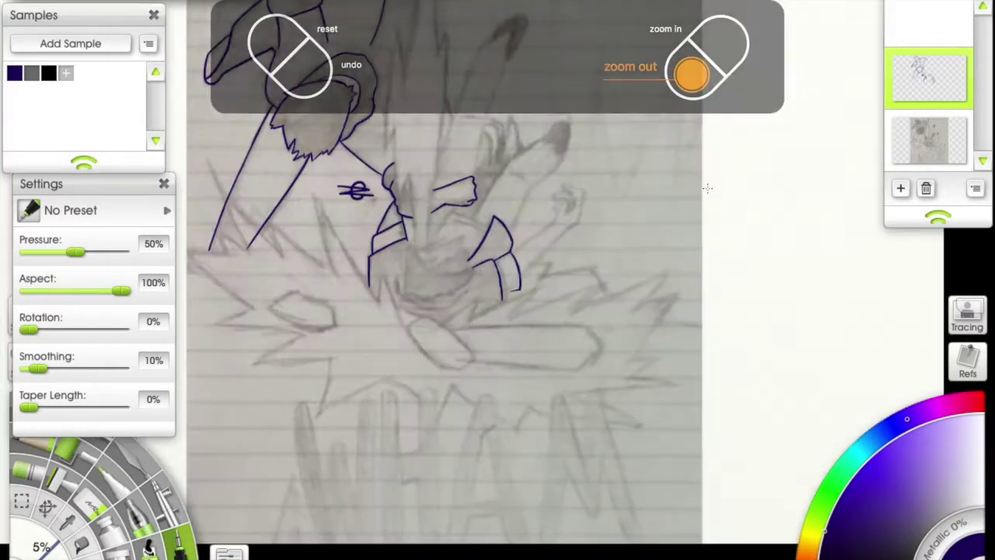
Close the lower end of the hanging band and trace the vertical inner edge descending from the opposite cuff.
{"action": "scroll", "coordinate": [673, 309], "scroll_direction": "up", "scroll_amount": 3}
{"action": "mouse_move", "coordinate": [513, 389]}
{"action": "left_mouse_down"}
{"action": "mouse_move", "coordinate": [462, 69]}
{"action": "mouse_move", "coordinate": [527, 259]}
{"action": "left_mouse_up"}
{"action": "left_click_drag", "start_coordinate": [545, 317], "coordinate": [703, 186]}
{"action": "scroll", "coordinate": [703, 186], "scroll_direction": "down", "scroll_amount": 3}
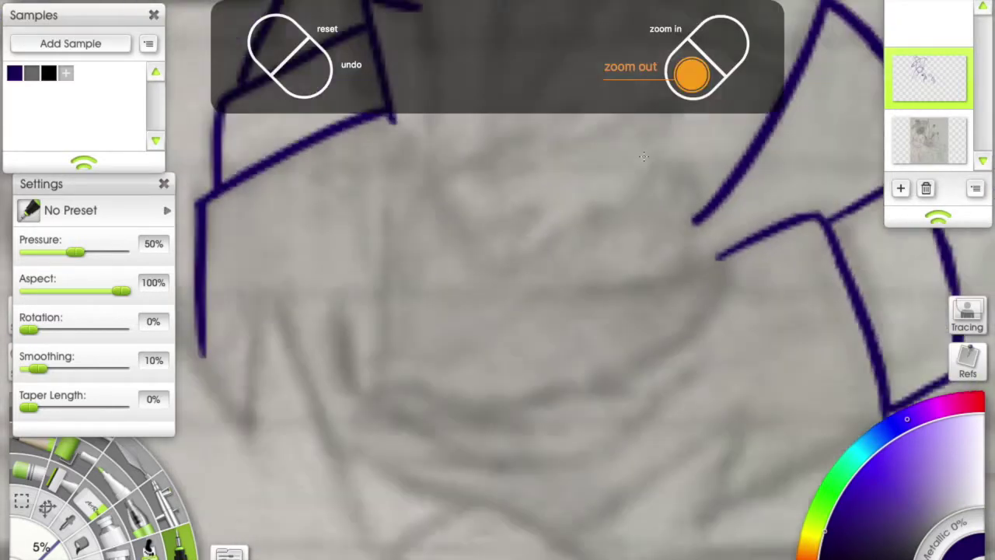
{"action": "left_click_drag", "start_coordinate": [432, 181], "coordinate": [426, 300]}
{"action": "scroll", "coordinate": [427, 300], "scroll_direction": "up", "scroll_amount": 3}
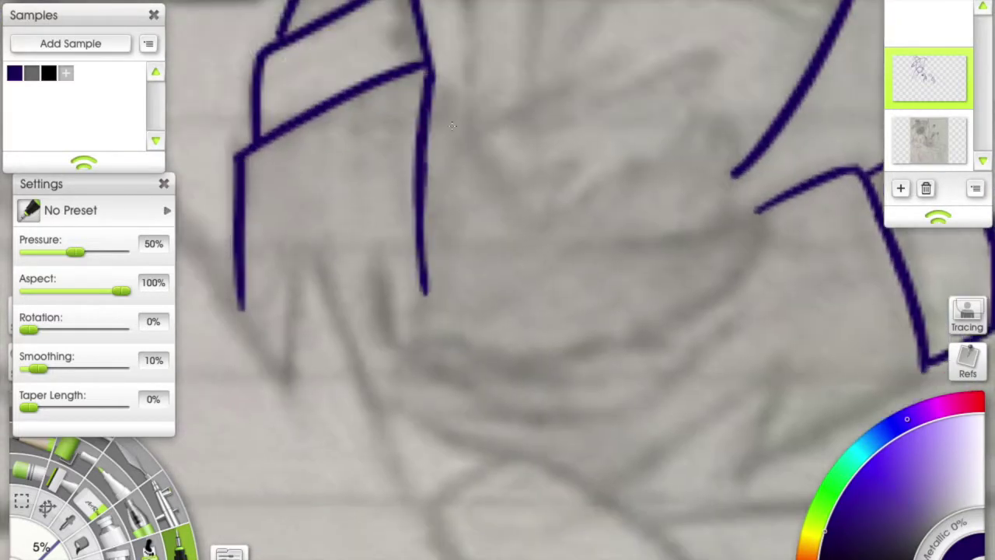
Trace the diagonal line, jagged fringe and curved edges between the cuff and the pointed flap.
{"action": "left_click_drag", "start_coordinate": [545, 230], "coordinate": [506, 148]}
{"action": "left_click_drag", "start_coordinate": [571, 158], "coordinate": [716, 134]}
{"action": "left_click_drag", "start_coordinate": [620, 205], "coordinate": [574, 312]}
{"action": "left_click_drag", "start_coordinate": [490, 101], "coordinate": [402, 152]}
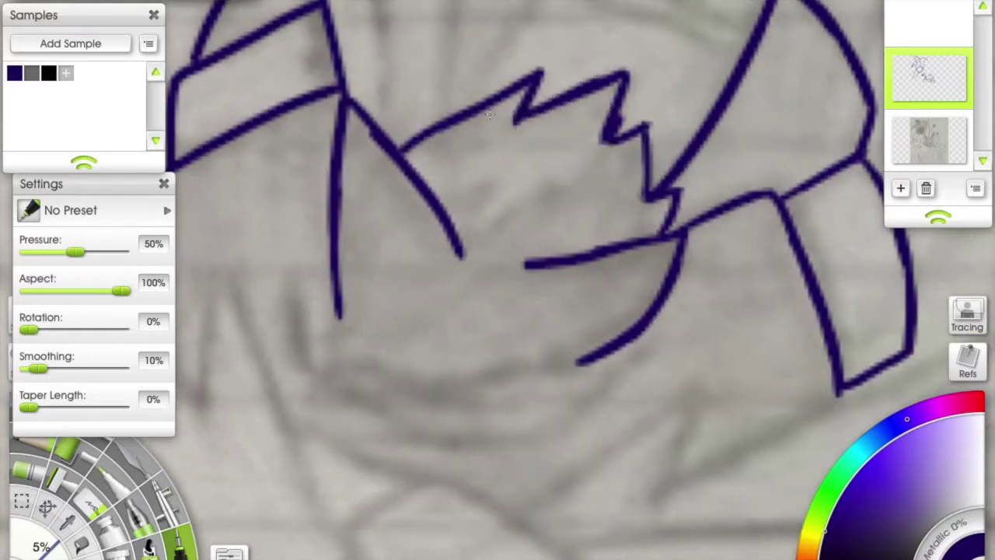
{"action": "left_click_drag", "start_coordinate": [612, 161], "coordinate": [537, 32]}
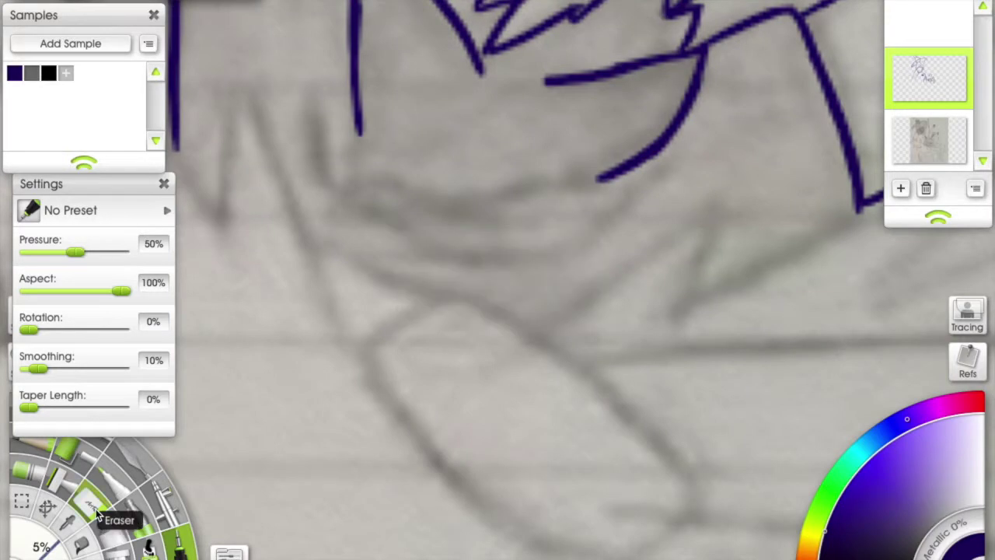
Trace the rounded bottom edge that joins the vertical cuff edge to the curved side below the fringe.
{"action": "scroll", "coordinate": [331, 182], "scroll_direction": "up", "scroll_amount": 2}
{"action": "key", "text": "ctrl+z"}
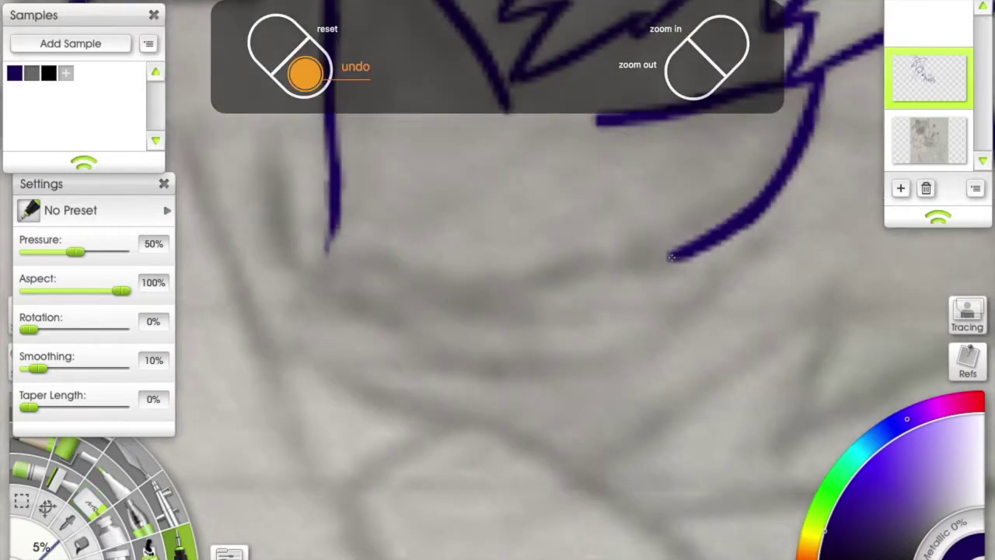
{"action": "left_click_drag", "start_coordinate": [669, 258], "coordinate": [493, 308]}
{"action": "left_click_drag", "start_coordinate": [339, 215], "coordinate": [478, 315]}
{"action": "scroll", "coordinate": [340, 215], "scroll_direction": "down", "scroll_amount": 2}
{"action": "scroll", "coordinate": [350, 210], "scroll_direction": "up", "scroll_amount": 1}
{"action": "key", "text": "ctrl+z"}
{"action": "left_click_drag", "start_coordinate": [311, 233], "coordinate": [555, 355]}
{"action": "key", "text": "ctrl+z"}
{"action": "scroll", "coordinate": [372, 203], "scroll_direction": "up", "scroll_amount": 2}
{"action": "left_click_drag", "start_coordinate": [284, 186], "coordinate": [544, 286]}
{"action": "key", "text": "ctrl+z"}
Trace the outer curved rim that runs beneath the bowl-shaped bottom edge.
{"action": "left_click_drag", "start_coordinate": [365, 257], "coordinate": [534, 285]}
{"action": "scroll", "coordinate": [534, 285], "scroll_direction": "down", "scroll_amount": 2}
{"action": "scroll", "coordinate": [534, 285], "scroll_direction": "up", "scroll_amount": 2}
{"action": "scroll", "coordinate": [513, 272], "scroll_direction": "up", "scroll_amount": 2}
{"action": "mouse_move", "coordinate": [259, 128]}
{"action": "left_mouse_down"}
{"action": "mouse_move", "coordinate": [288, 233]}
{"action": "mouse_move", "coordinate": [674, 213]}
{"action": "left_mouse_up"}
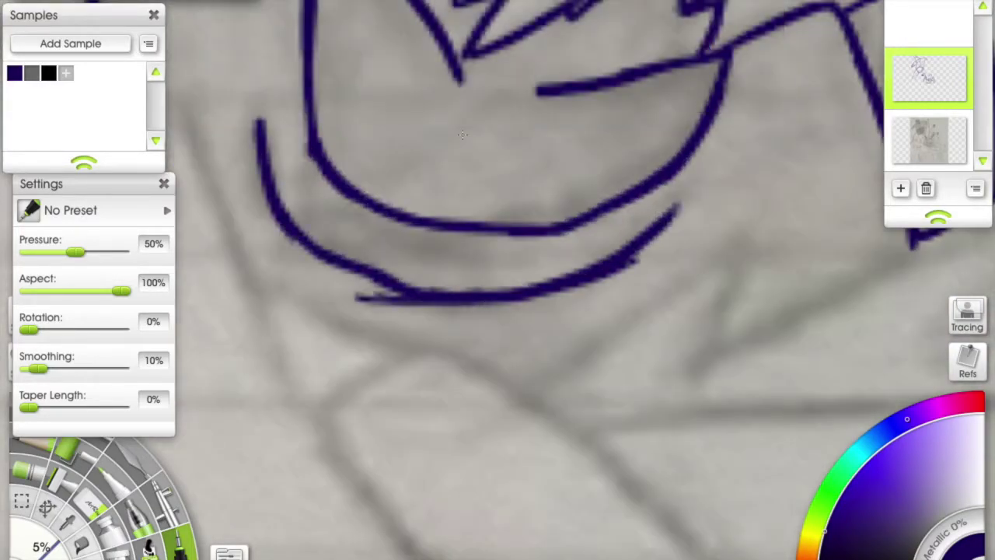
Trace the two long diagonal edges of the raised limb above the pointed flap.
{"action": "scroll", "coordinate": [384, 276], "scroll_direction": "down", "scroll_amount": 3}
{"action": "scroll", "coordinate": [393, 80], "scroll_direction": "up", "scroll_amount": 3}
{"action": "scroll", "coordinate": [394, 81], "scroll_direction": "up", "scroll_amount": 1}
{"action": "mouse_move", "coordinate": [394, 81]}
{"action": "left_mouse_down"}
{"action": "mouse_move", "coordinate": [601, 177]}
{"action": "mouse_move", "coordinate": [259, 399]}
{"action": "left_mouse_up"}
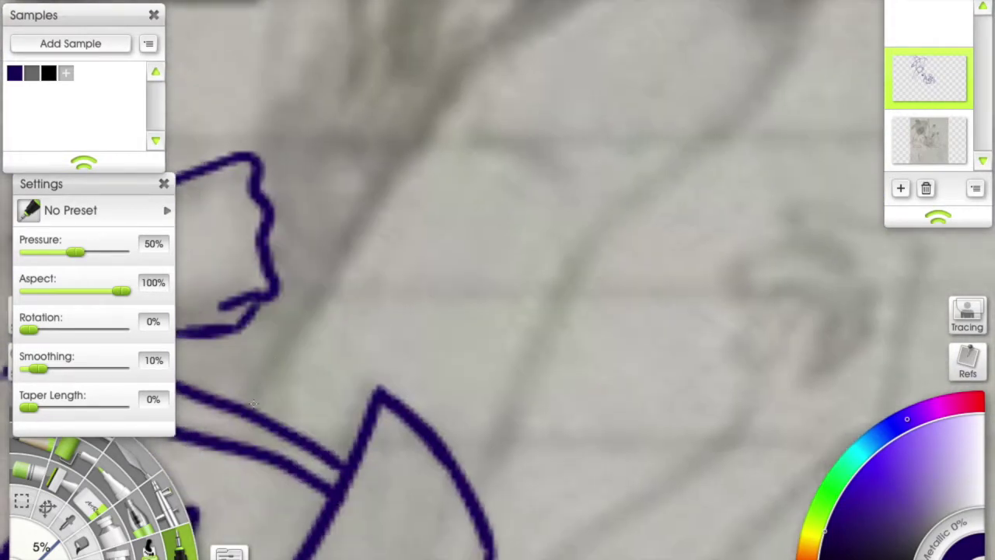
{"action": "left_click_drag", "start_coordinate": [422, 102], "coordinate": [553, 3]}
{"action": "left_click_drag", "start_coordinate": [484, 475], "coordinate": [371, 412]}
{"action": "scroll", "coordinate": [454, 219], "scroll_direction": "down", "scroll_amount": 4}
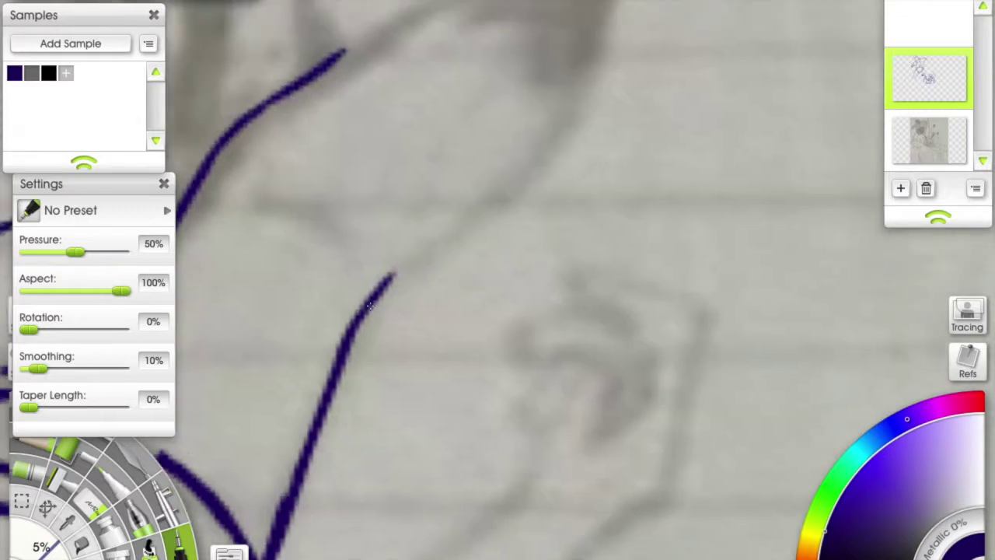
Trace both edges of the outstretched forearm and rough in the thumb and curled fingers at its end.
{"action": "scroll", "coordinate": [454, 218], "scroll_direction": "up", "scroll_amount": 4}
{"action": "left_click_drag", "start_coordinate": [346, 319], "coordinate": [620, 144]}
{"action": "mouse_move", "coordinate": [412, 478]}
{"action": "left_mouse_down"}
{"action": "mouse_move", "coordinate": [744, 132]}
{"action": "mouse_move", "coordinate": [639, 241]}
{"action": "left_mouse_up"}
{"action": "left_click_drag", "start_coordinate": [507, 256], "coordinate": [573, 128]}
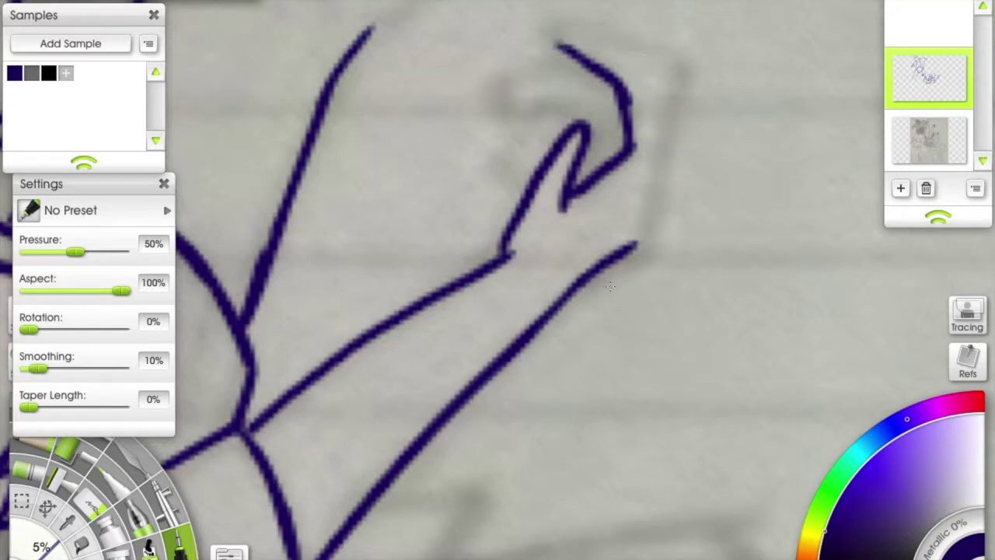
Undo the last hand strokes and redraw the wrist, angular back of the hand, curled fingers and thumb.
{"action": "key", "text": "ctrl+z"}
{"action": "key", "text": "ctrl+z"}
{"action": "key", "text": "ctrl+z"}
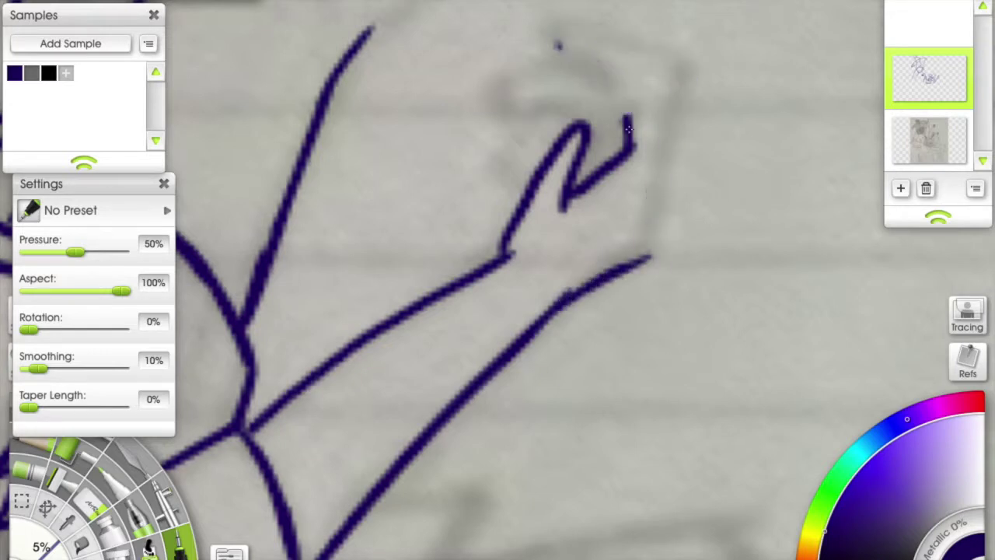
{"action": "scroll", "coordinate": [680, 105], "scroll_direction": "up", "scroll_amount": 2}
{"action": "mouse_move", "coordinate": [416, 68]}
{"action": "left_mouse_down"}
{"action": "mouse_move", "coordinate": [582, 129]}
{"action": "mouse_move", "coordinate": [528, 385]}
{"action": "left_mouse_up"}
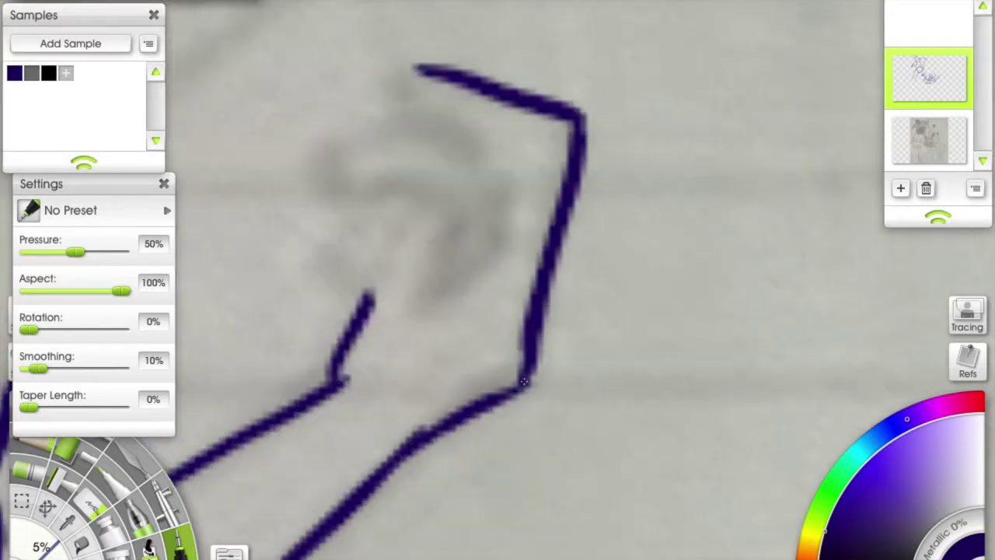
{"action": "left_click", "coordinate": [480, 89]}
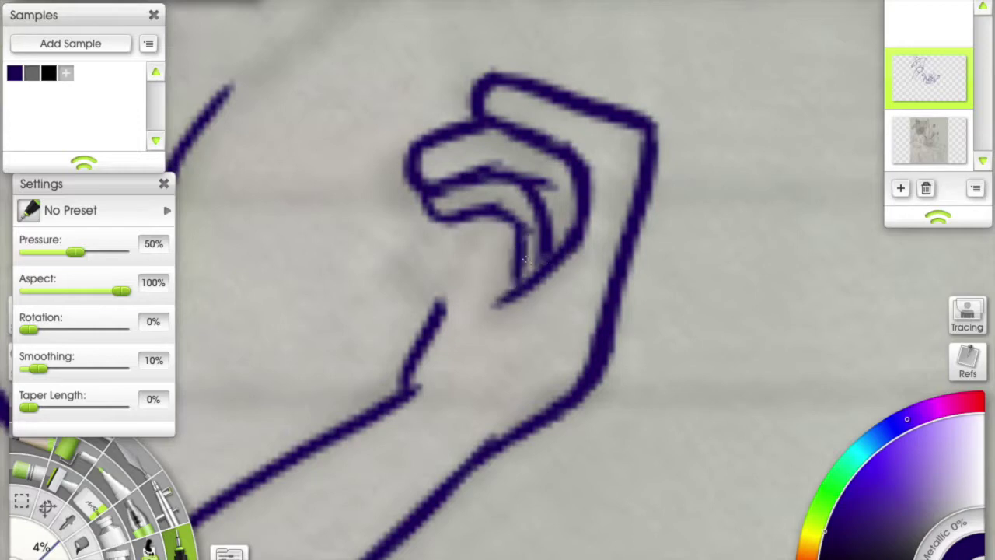
{"action": "key", "text": "ctrl+z"}
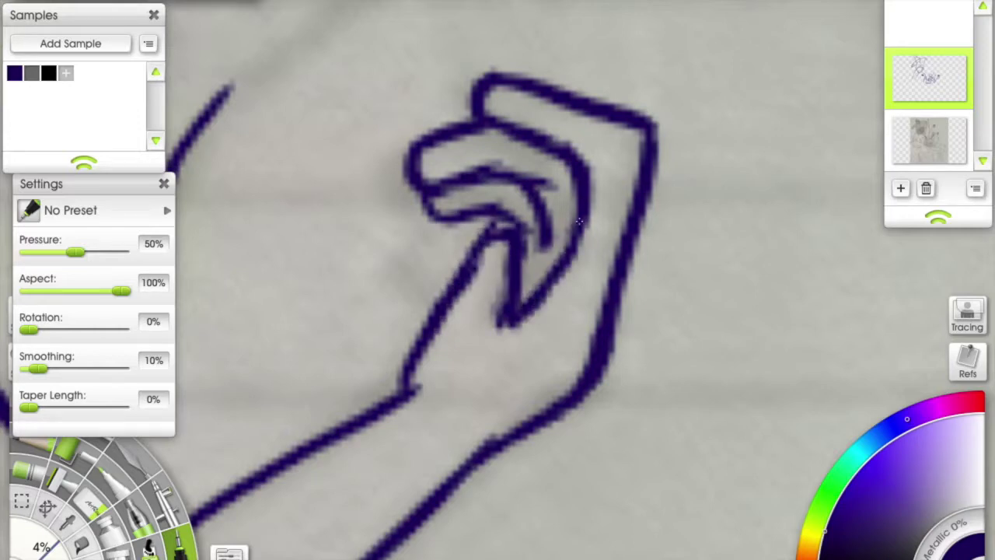
Select the drawn hand with a rectangular selection and scale it down toward the wrist.
{"action": "scroll", "coordinate": [579, 222], "scroll_direction": "down", "scroll_amount": 3}
{"action": "scroll", "coordinate": [293, 292], "scroll_direction": "up", "scroll_amount": 3}
{"action": "key", "text": "s"}
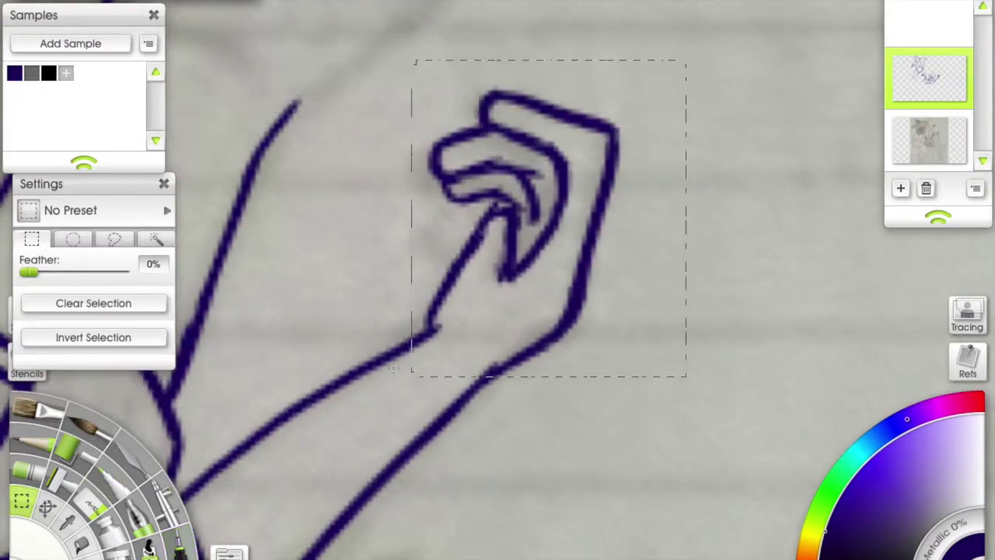
{"action": "key", "text": "ctrl+t"}
{"action": "left_click_drag", "start_coordinate": [622, 89], "coordinate": [569, 210]}
{"action": "key", "text": "Return"}
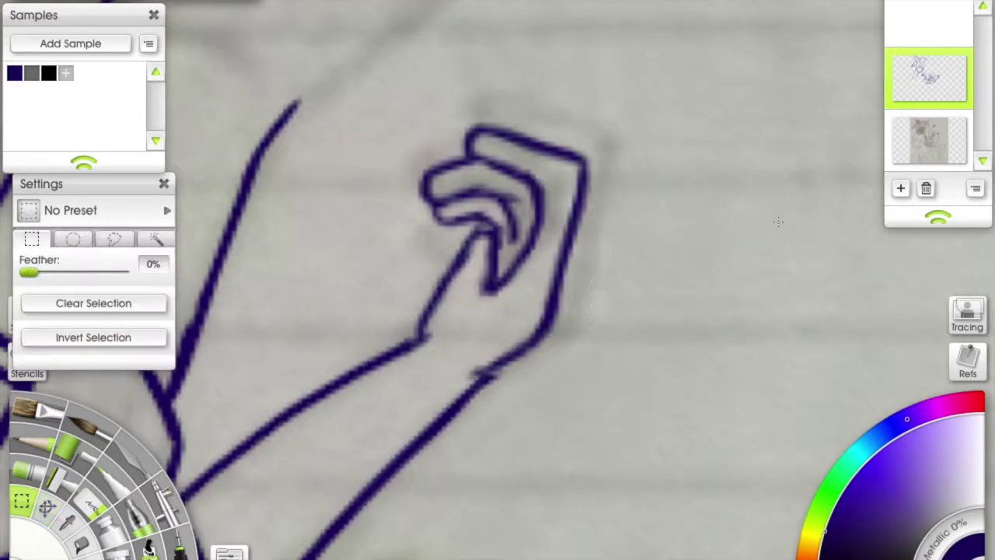
Erase the sharp wrist joint and parts of the hand, and redraw the wrist as smooth curves joining the forearm.
{"action": "scroll", "coordinate": [780, 226], "scroll_direction": "down", "scroll_amount": 3}
{"action": "scroll", "coordinate": [494, 301], "scroll_direction": "up", "scroll_amount": 3}
{"action": "key", "text": "i"}
{"action": "left_click_drag", "start_coordinate": [412, 358], "coordinate": [429, 356]}
{"action": "scroll", "coordinate": [464, 192], "scroll_direction": "up", "scroll_amount": 2}
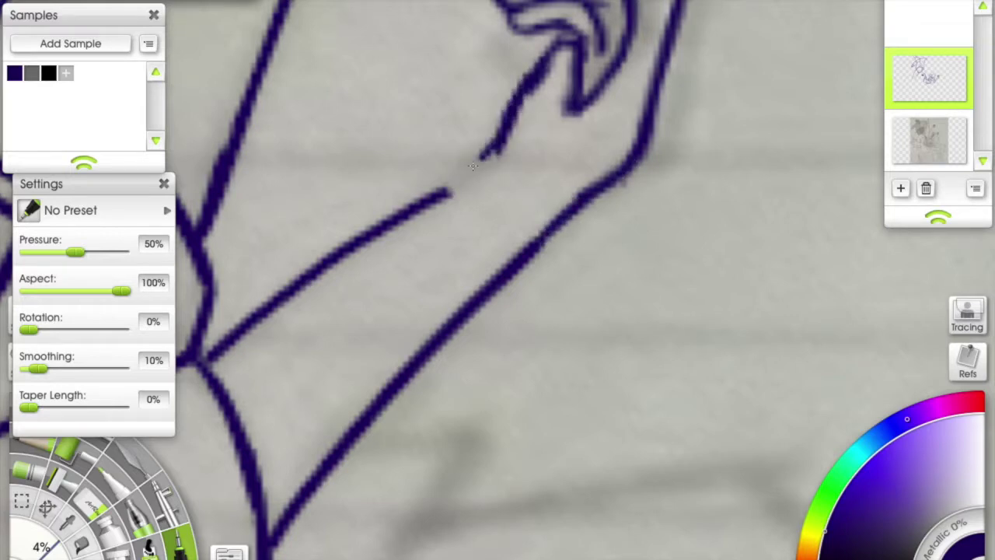
{"action": "scroll", "coordinate": [719, 112], "scroll_direction": "down", "scroll_amount": 3}
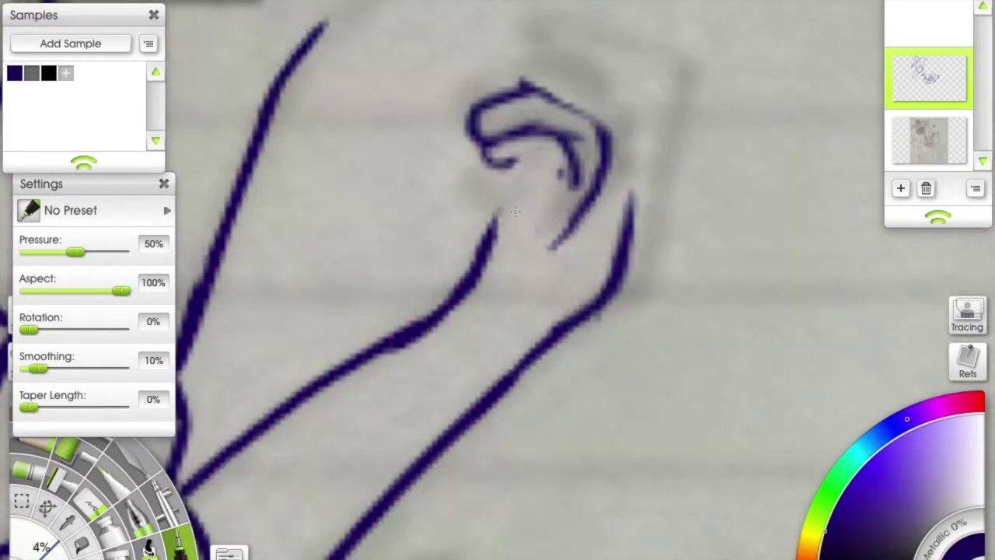
Redraw the thumb and fingers and close the hand with a long rounded outer finger.
{"action": "scroll", "coordinate": [513, 183], "scroll_direction": "up", "scroll_amount": 2}
{"action": "left_click_drag", "start_coordinate": [513, 184], "coordinate": [542, 238]}
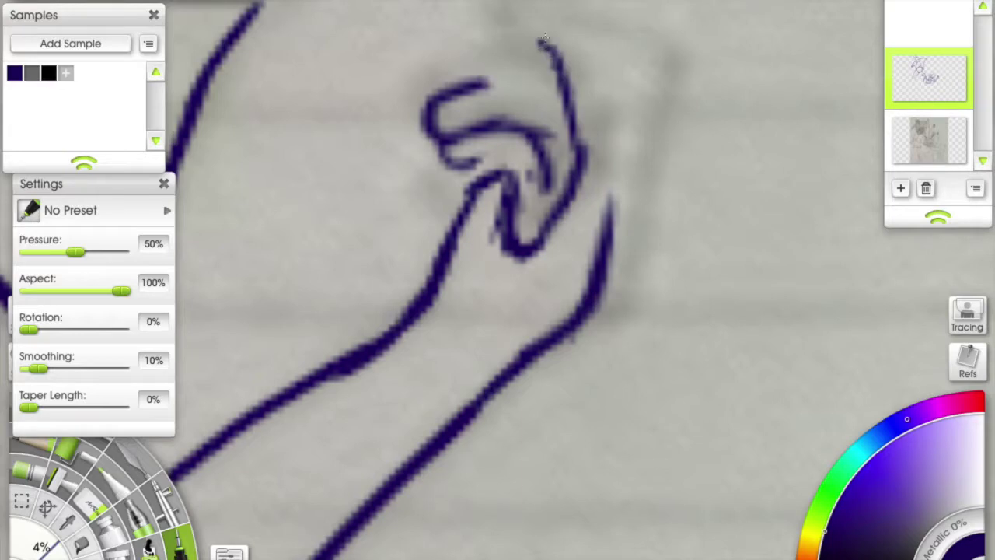
{"action": "scroll", "coordinate": [576, 118], "scroll_direction": "down", "scroll_amount": 1}
{"action": "scroll", "coordinate": [536, 187], "scroll_direction": "up", "scroll_amount": 1}
{"action": "scroll", "coordinate": [541, 203], "scroll_direction": "down", "scroll_amount": 2}
{"action": "scroll", "coordinate": [542, 204], "scroll_direction": "down", "scroll_amount": 2}
{"action": "scroll", "coordinate": [544, 195], "scroll_direction": "up", "scroll_amount": 4}
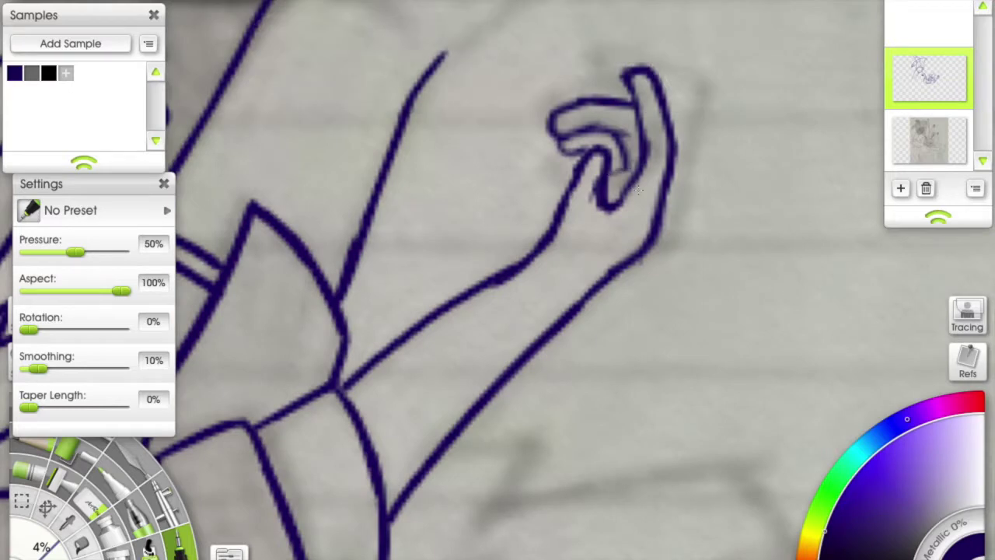
Extend the raised limb's two edges to its end and trace the jagged fringe and rounded outline of the shaded tip.
{"action": "scroll", "coordinate": [637, 189], "scroll_direction": "up", "scroll_amount": 3}
{"action": "scroll", "coordinate": [347, 195], "scroll_direction": "up", "scroll_amount": 3}
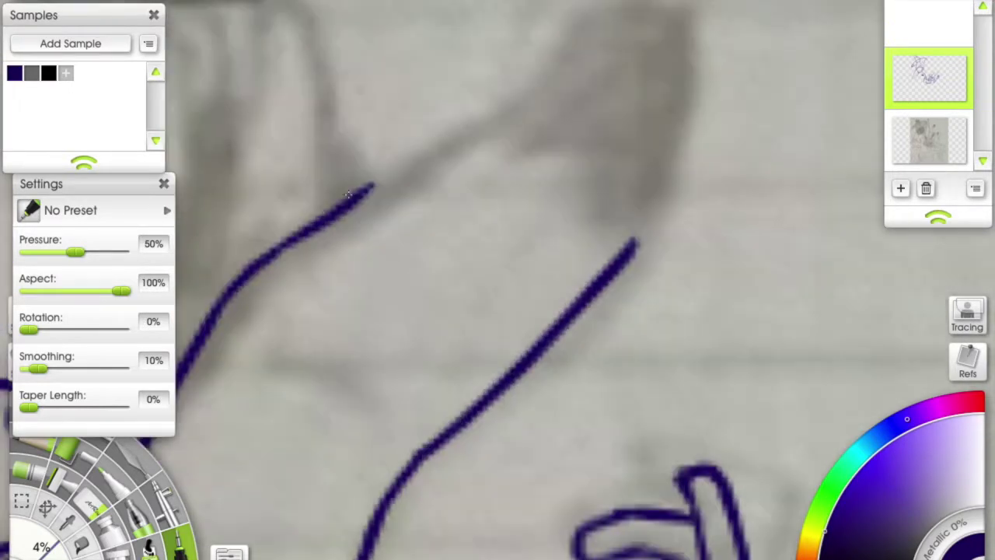
{"action": "scroll", "coordinate": [348, 194], "scroll_direction": "down", "scroll_amount": 1}
{"action": "left_click_drag", "start_coordinate": [434, 146], "coordinate": [478, 169]}
{"action": "left_click_drag", "start_coordinate": [537, 237], "coordinate": [556, 261]}
{"action": "scroll", "coordinate": [467, 233], "scroll_direction": "up", "scroll_amount": 2}
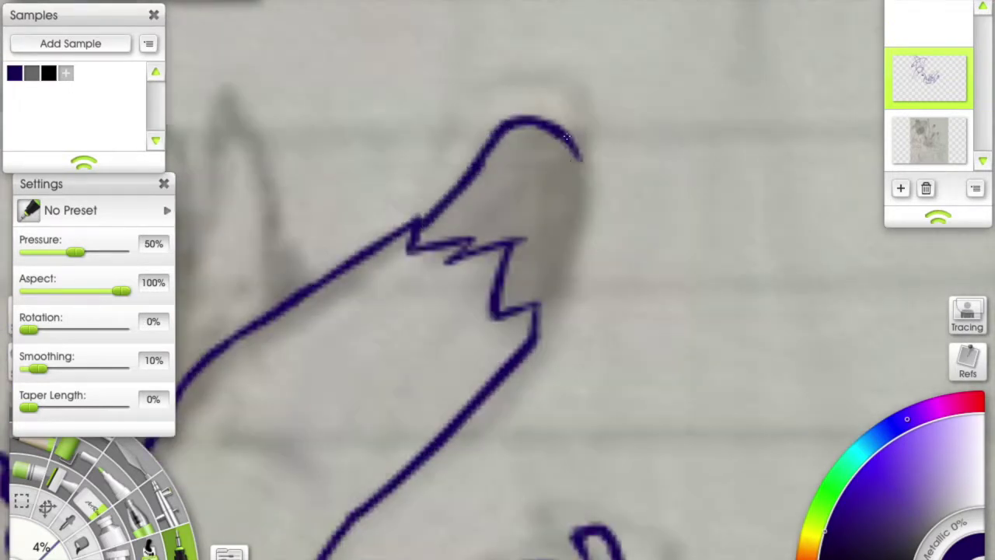
{"action": "key", "text": "ctrl+z"}
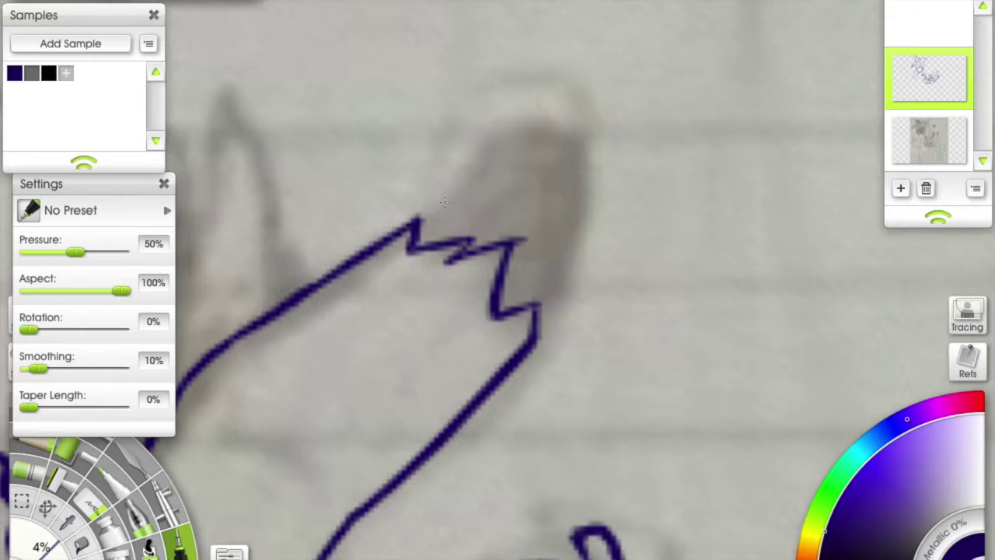
Trace the pointed tuft beside the raised limb and the curved strands next to it.
{"action": "scroll", "coordinate": [538, 315], "scroll_direction": "left", "scroll_amount": 5}
{"action": "left_click_drag", "start_coordinate": [505, 225], "coordinate": [575, 136]}
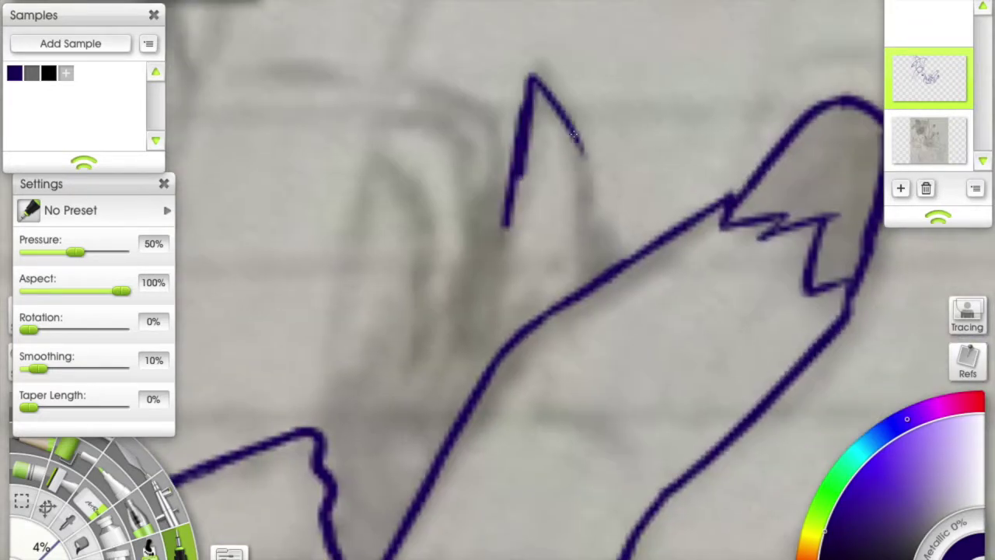
{"action": "scroll", "coordinate": [506, 219], "scroll_direction": "down", "scroll_amount": 3}
{"action": "scroll", "coordinate": [506, 219], "scroll_direction": "up", "scroll_amount": 3}
{"action": "left_click_drag", "start_coordinate": [389, 201], "coordinate": [437, 354]}
{"action": "mouse_move", "coordinate": [401, 155]}
{"action": "left_mouse_down"}
{"action": "mouse_move", "coordinate": [475, 208]}
{"action": "mouse_move", "coordinate": [482, 260]}
{"action": "left_mouse_up"}
{"action": "scroll", "coordinate": [480, 196], "scroll_direction": "down", "scroll_amount": 3}
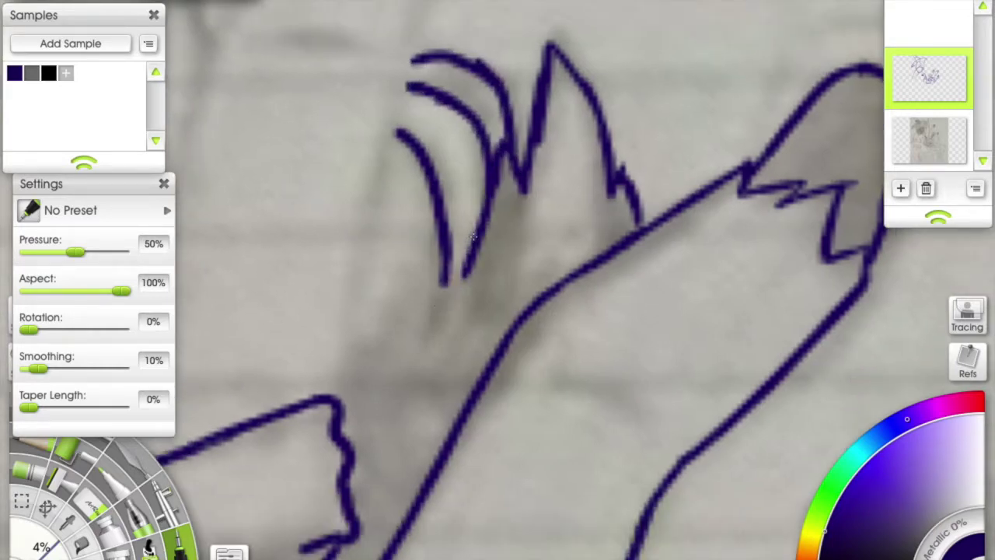
Join the curved strands in a point and trace the tuft's outer edge down to the wavy cuff.
{"action": "scroll", "coordinate": [414, 251], "scroll_direction": "down", "scroll_amount": 2}
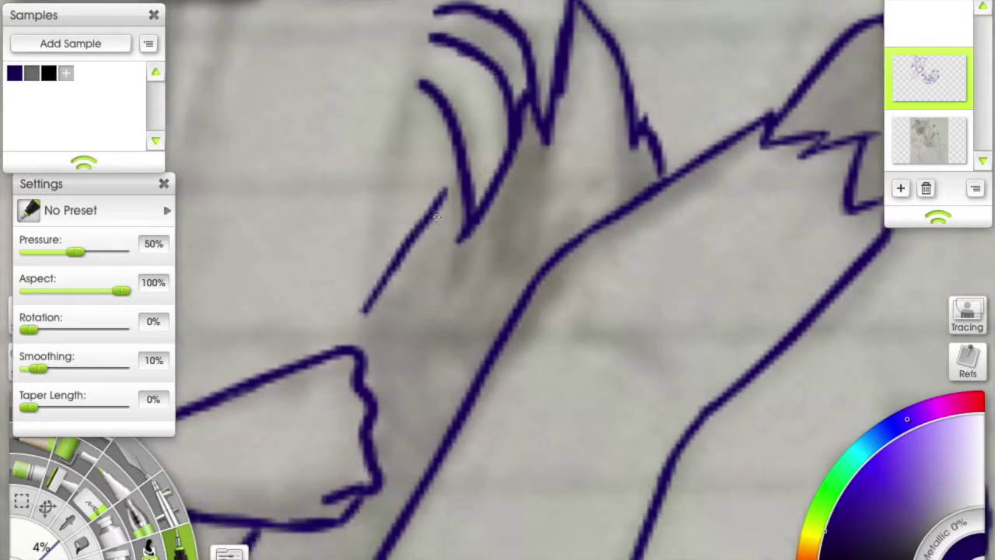
{"action": "left_click_drag", "start_coordinate": [391, 310], "coordinate": [462, 242]}
{"action": "scroll", "coordinate": [436, 257], "scroll_direction": "up", "scroll_amount": 3}
{"action": "scroll", "coordinate": [373, 350], "scroll_direction": "left", "scroll_amount": 4}
{"action": "scroll", "coordinate": [349, 404], "scroll_direction": "down", "scroll_amount": 3}
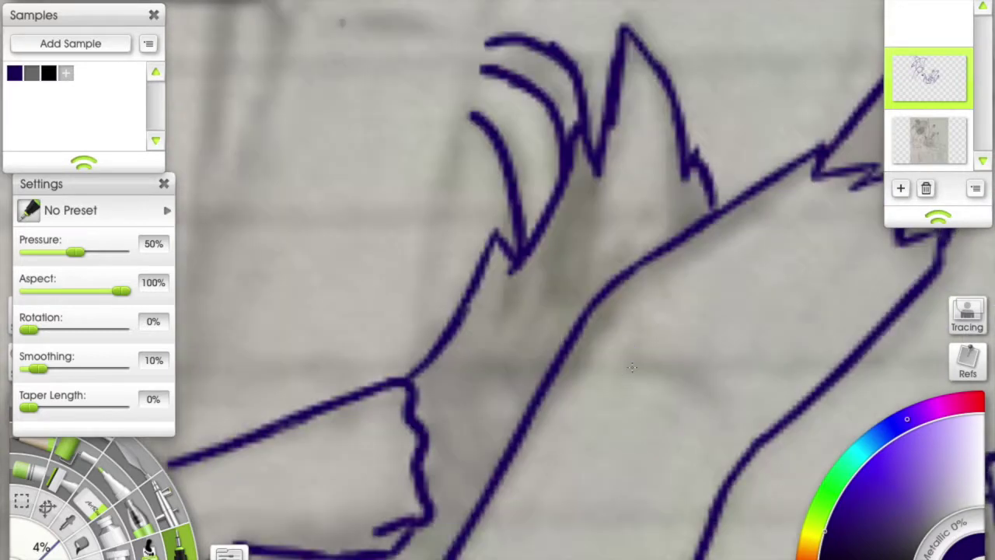
Trace the short line beside the second upright limb and the jagged fringe and rounded outline of its shaded tip.
{"action": "scroll", "coordinate": [311, 482], "scroll_direction": "left", "scroll_amount": 3}
{"action": "scroll", "coordinate": [376, 288], "scroll_direction": "up", "scroll_amount": 5}
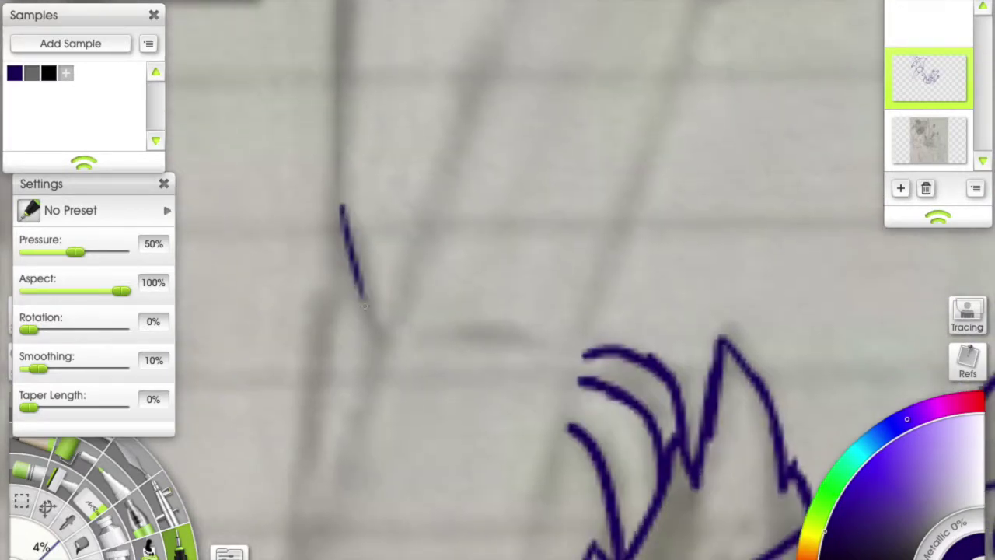
{"action": "scroll", "coordinate": [381, 194], "scroll_direction": "right", "scroll_amount": 5}
{"action": "scroll", "coordinate": [530, 306], "scroll_direction": "up", "scroll_amount": 1}
{"action": "scroll", "coordinate": [530, 307], "scroll_direction": "right", "scroll_amount": 1}
{"action": "left_click_drag", "start_coordinate": [433, 220], "coordinate": [539, 87]}
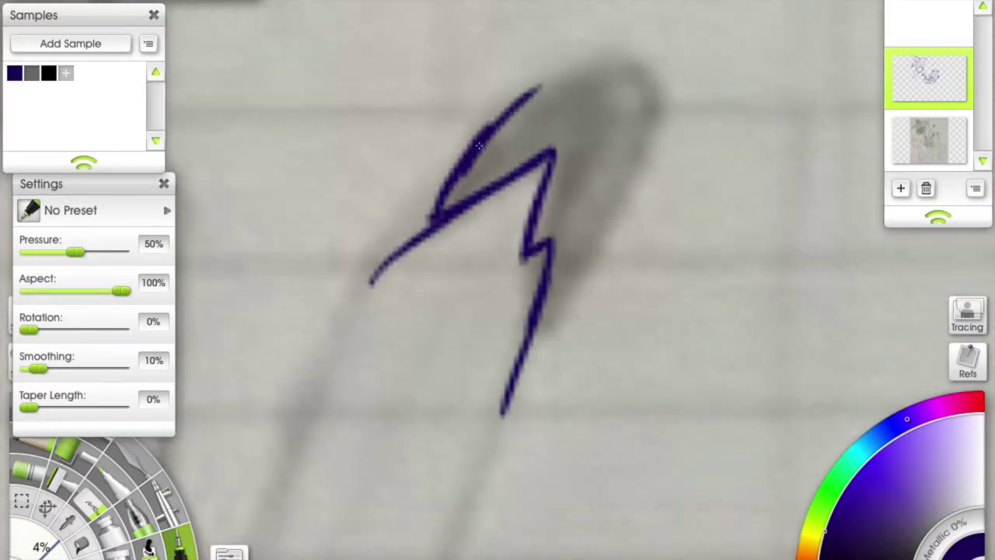
{"action": "key", "text": "ctrl+z"}
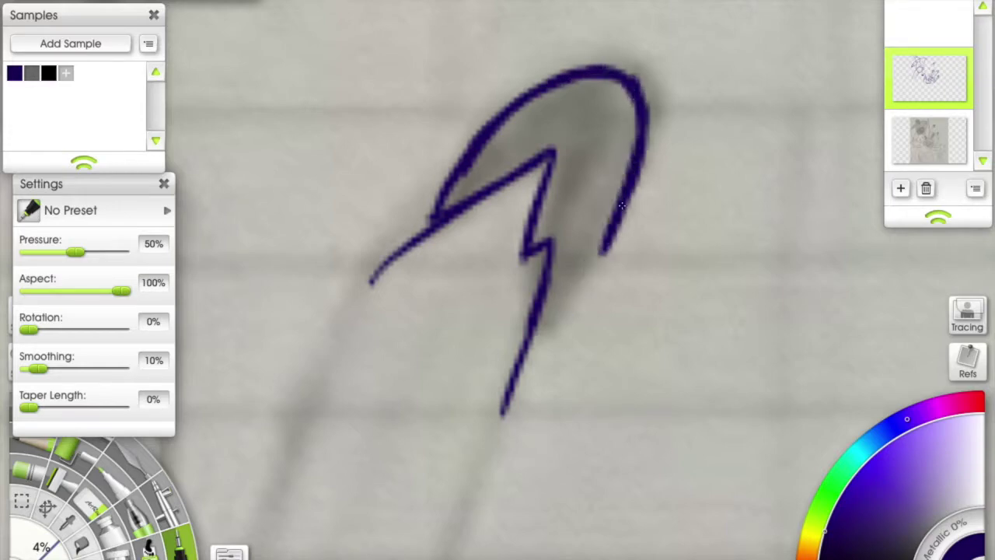
Trace the long edges descending from the second limb's tip and the curved crease across it.
{"action": "scroll", "coordinate": [605, 237], "scroll_direction": "down", "scroll_amount": 3}
{"action": "scroll", "coordinate": [605, 237], "scroll_direction": "left", "scroll_amount": 2}
{"action": "left_click_drag", "start_coordinate": [569, 349], "coordinate": [541, 414]}
{"action": "scroll", "coordinate": [436, 81], "scroll_direction": "down", "scroll_amount": 3}
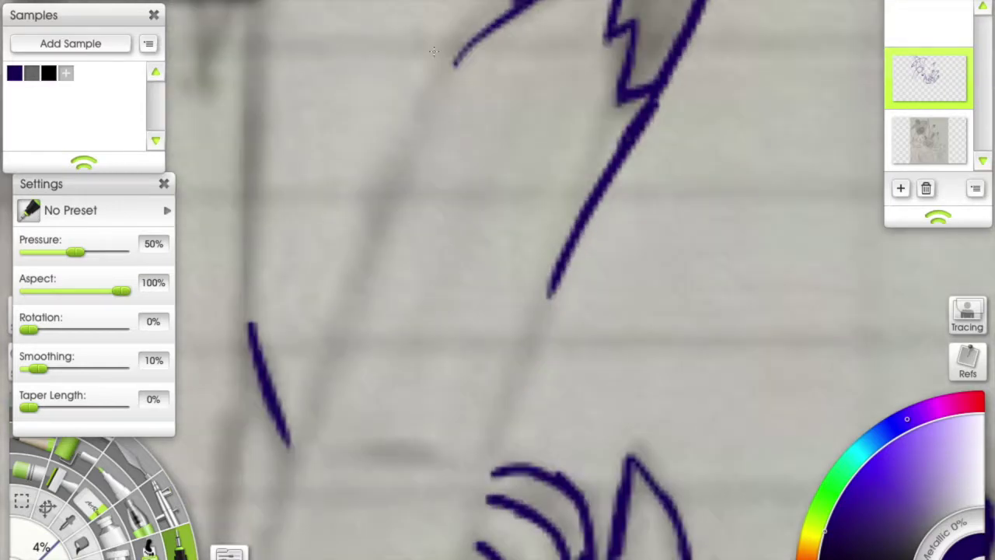
{"action": "left_click_drag", "start_coordinate": [395, 210], "coordinate": [304, 482]}
{"action": "scroll", "coordinate": [395, 233], "scroll_direction": "down", "scroll_amount": 3}
{"action": "scroll", "coordinate": [394, 233], "scroll_direction": "down", "scroll_amount": 3}
{"action": "mouse_move", "coordinate": [349, 156]}
{"action": "left_mouse_down"}
{"action": "mouse_move", "coordinate": [459, 132]}
{"action": "mouse_move", "coordinate": [346, 451]}
{"action": "left_mouse_up"}
{"action": "scroll", "coordinate": [395, 233], "scroll_direction": "down", "scroll_amount": 3}
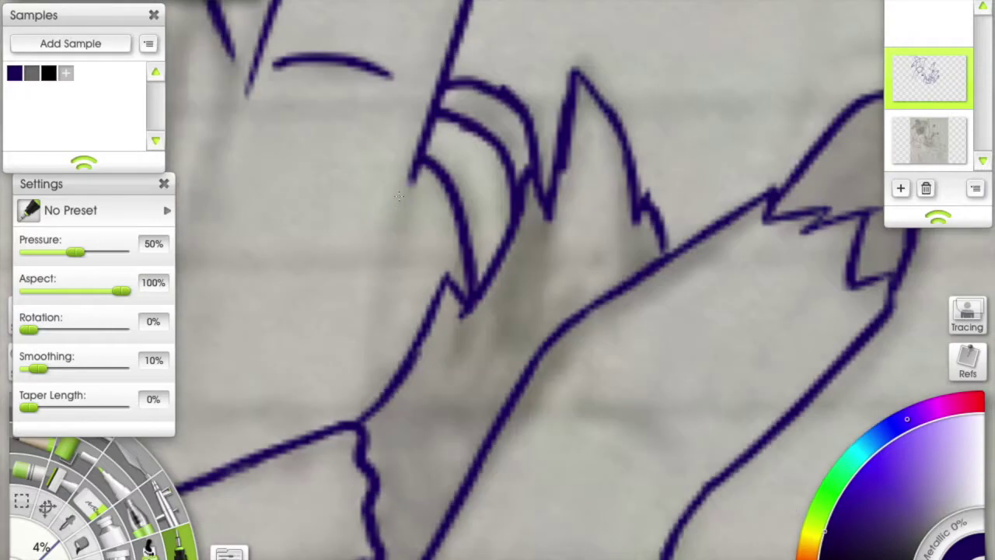
Extend both edges of the second limb down to the upper edge of the cuff.
{"action": "left_click_drag", "start_coordinate": [428, 125], "coordinate": [401, 213]}
{"action": "scroll", "coordinate": [398, 320], "scroll_direction": "left", "scroll_amount": 2}
{"action": "left_click_drag", "start_coordinate": [428, 155], "coordinate": [367, 387]}
{"action": "scroll", "coordinate": [404, 311], "scroll_direction": "left", "scroll_amount": 3}
{"action": "left_click_drag", "start_coordinate": [513, 1], "coordinate": [452, 187]}
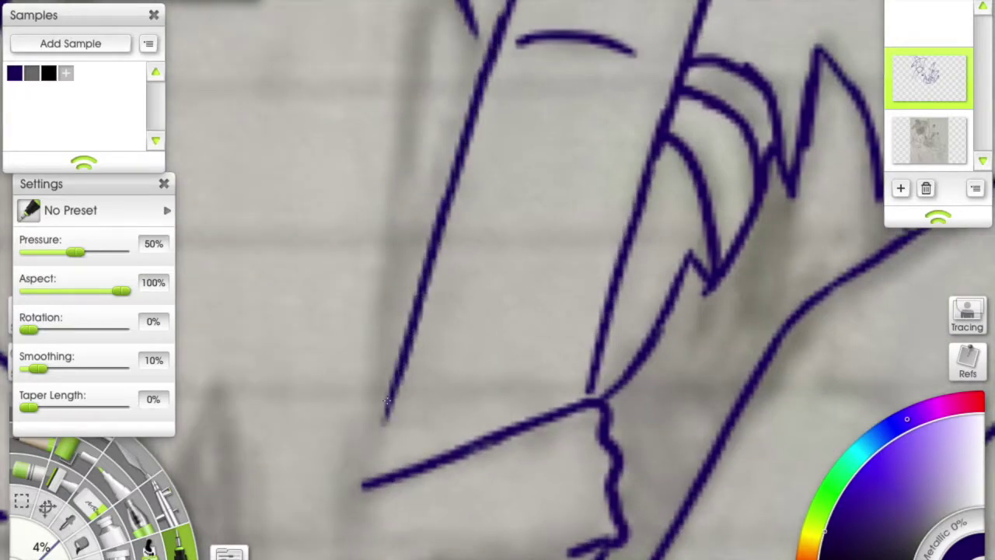
{"action": "left_click_drag", "start_coordinate": [381, 426], "coordinate": [367, 476]}
Add a new layer above the ink lines and set up a black pen at 3% size.
{"action": "scroll", "coordinate": [405, 311], "scroll_direction": "up", "scroll_amount": 3}
{"action": "scroll", "coordinate": [497, 279], "scroll_direction": "down", "scroll_amount": 5}
{"action": "scroll", "coordinate": [613, 237], "scroll_direction": "right", "scroll_amount": 2}
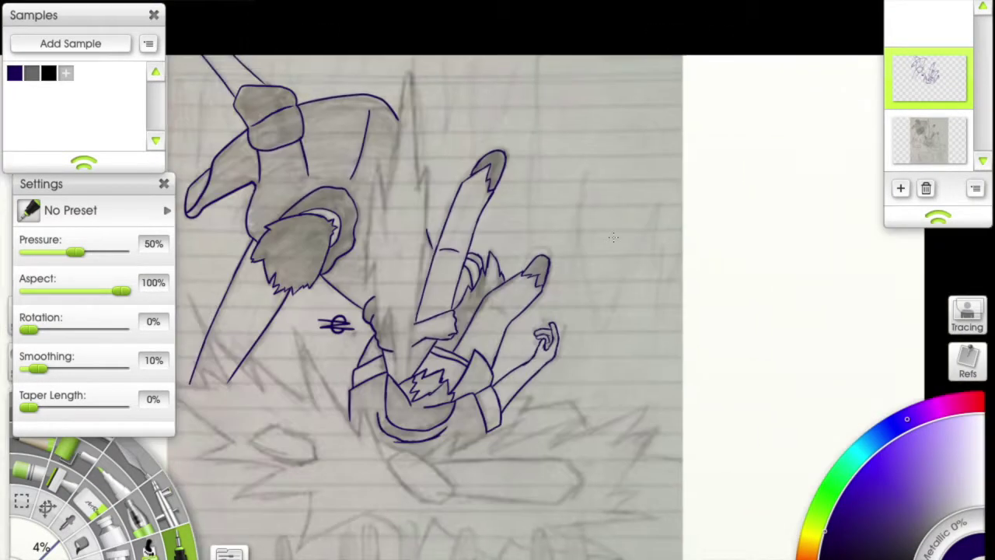
{"action": "scroll", "coordinate": [498, 280], "scroll_direction": "up", "scroll_amount": 5}
{"action": "scroll", "coordinate": [497, 280], "scroll_direction": "down", "scroll_amount": 6}
{"action": "key", "text": "ctrl+shift+n"}
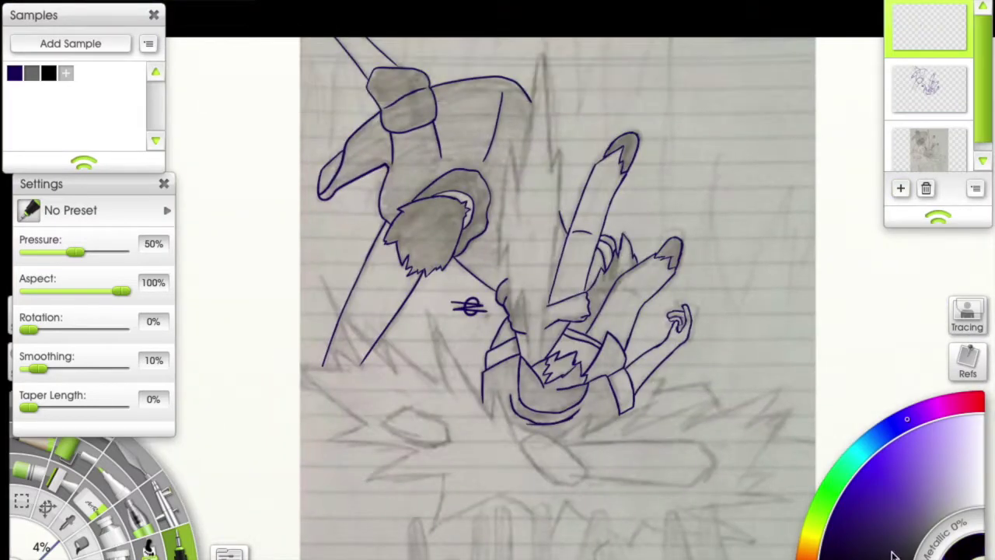
{"action": "scroll", "coordinate": [498, 280], "scroll_direction": "up", "scroll_amount": 5}
{"action": "scroll", "coordinate": [498, 280], "scroll_direction": "down", "scroll_amount": 3}
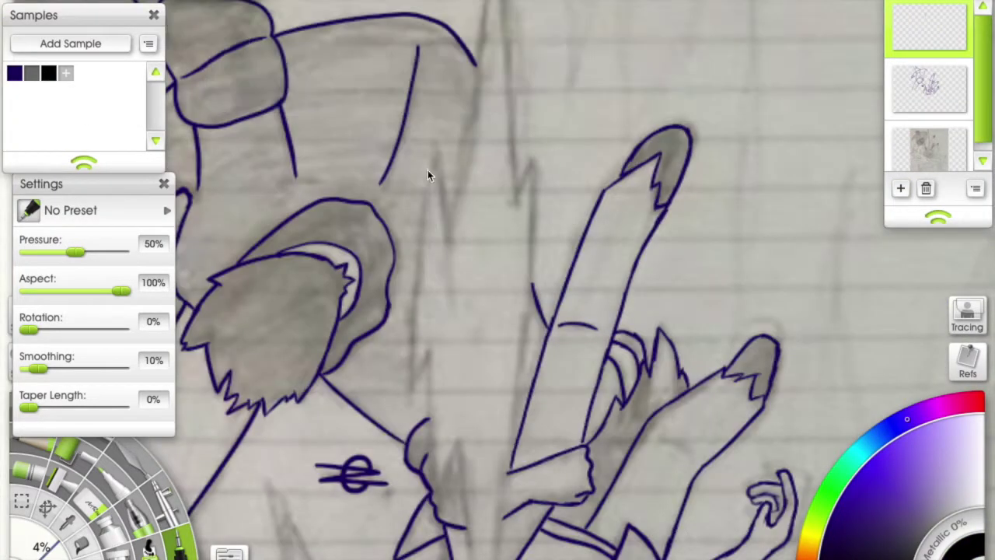
{"action": "key", "text": "bracketleft"}
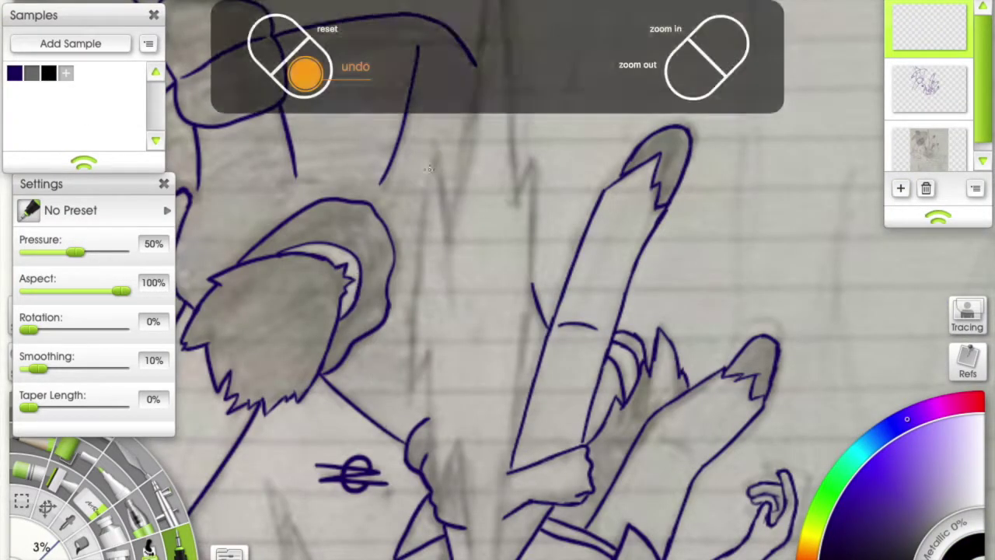
Trace the jagged vertical spike between the two figures with straight black line segments.
{"action": "left_click_drag", "start_coordinate": [424, 172], "coordinate": [408, 383]}
{"action": "left_click_drag", "start_coordinate": [423, 272], "coordinate": [430, 420]}
{"action": "left_click", "coordinate": [455, 364], "text": "shift"}
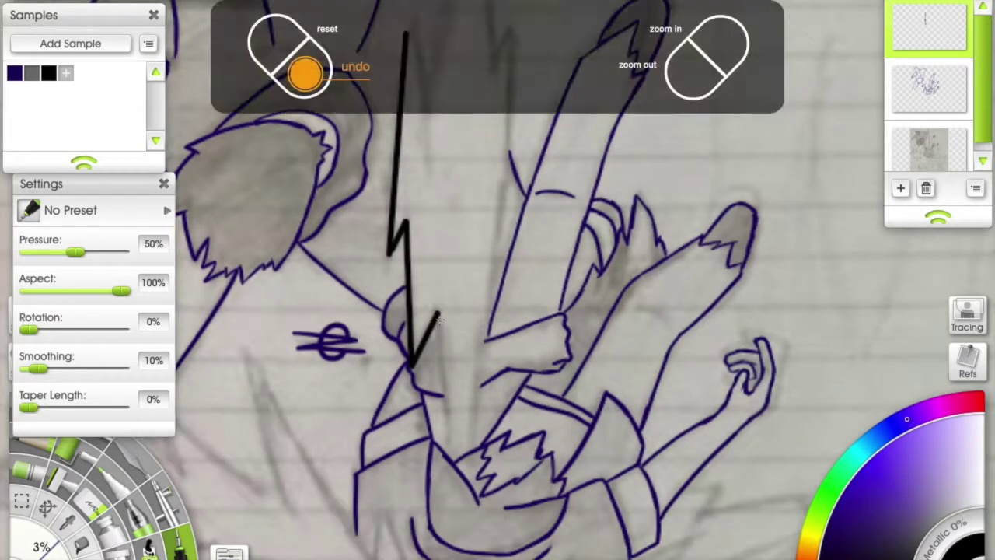
{"action": "scroll", "coordinate": [450, 461], "scroll_direction": "up", "scroll_amount": 3}
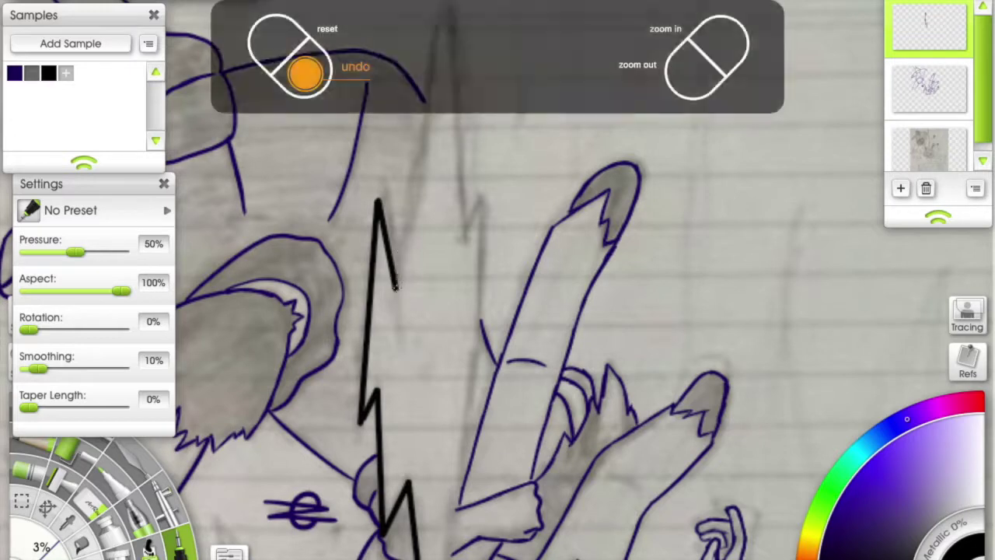
{"action": "left_click", "coordinate": [439, 16], "text": "shift"}
{"action": "scroll", "coordinate": [439, 15], "scroll_direction": "up", "scroll_amount": 2}
{"action": "scroll", "coordinate": [436, 226], "scroll_direction": "down", "scroll_amount": 3}
{"action": "left_click", "coordinate": [434, 155], "text": "shift"}
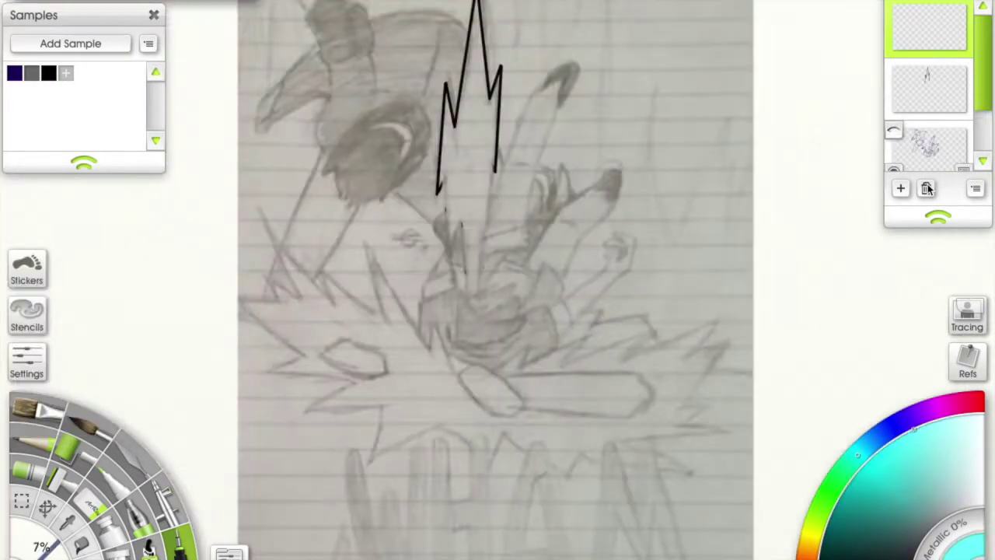
Duplicate the black spike layer, turn the copy upside down and place it beneath the original as the lower half.
{"action": "left_click", "coordinate": [976, 189]}
{"action": "left_click", "coordinate": [891, 264]}
{"action": "right_click", "coordinate": [423, 228]}
{"action": "left_click", "coordinate": [466, 278]}
{"action": "right_click", "coordinate": [474, 154]}
{"action": "left_click", "coordinate": [496, 225]}
{"action": "left_click_drag", "start_coordinate": [471, 45], "coordinate": [477, 40]}
{"action": "right_click", "coordinate": [467, 154]}
{"action": "left_click", "coordinate": [513, 200]}
{"action": "right_click", "coordinate": [467, 164]}
{"action": "left_click", "coordinate": [493, 226]}
{"action": "left_click_drag", "start_coordinate": [464, 201], "coordinate": [468, 206]}
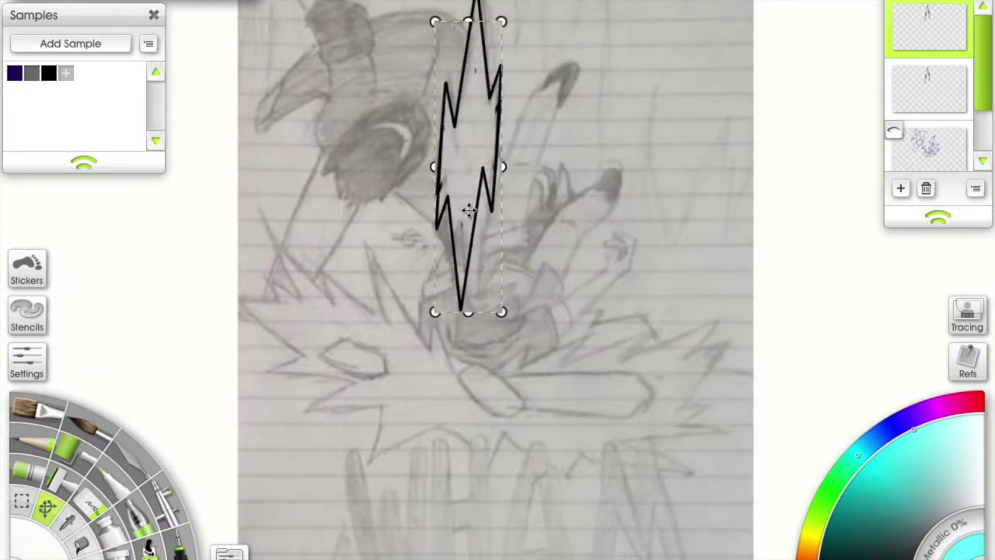
{"action": "left_click", "coordinate": [92, 498]}
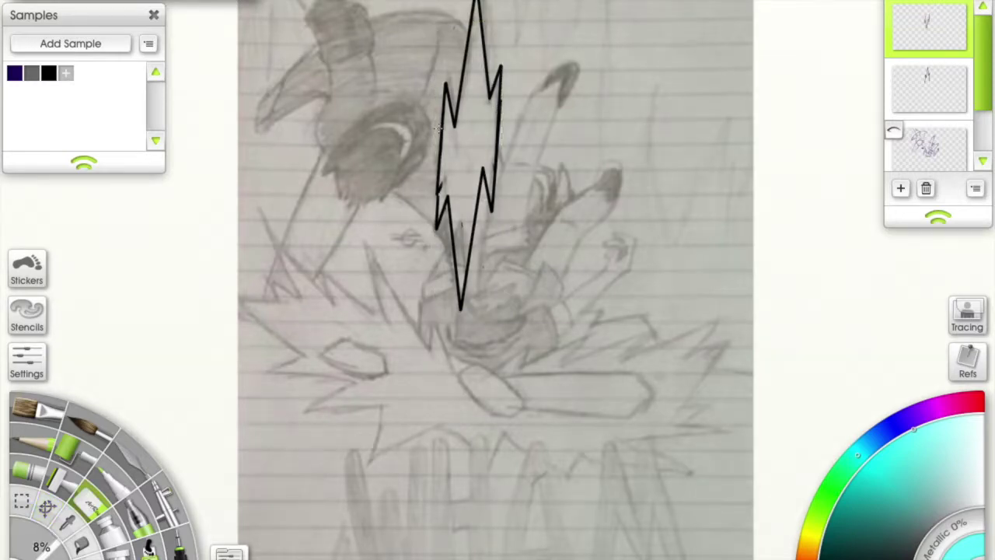
Touch up the joins between the upper and lower halves of the black spike using a 4% pen.
{"action": "left_click", "coordinate": [907, 87]}
{"action": "left_click", "coordinate": [915, 20]}
{"action": "key", "text": "ctrl+equal"}
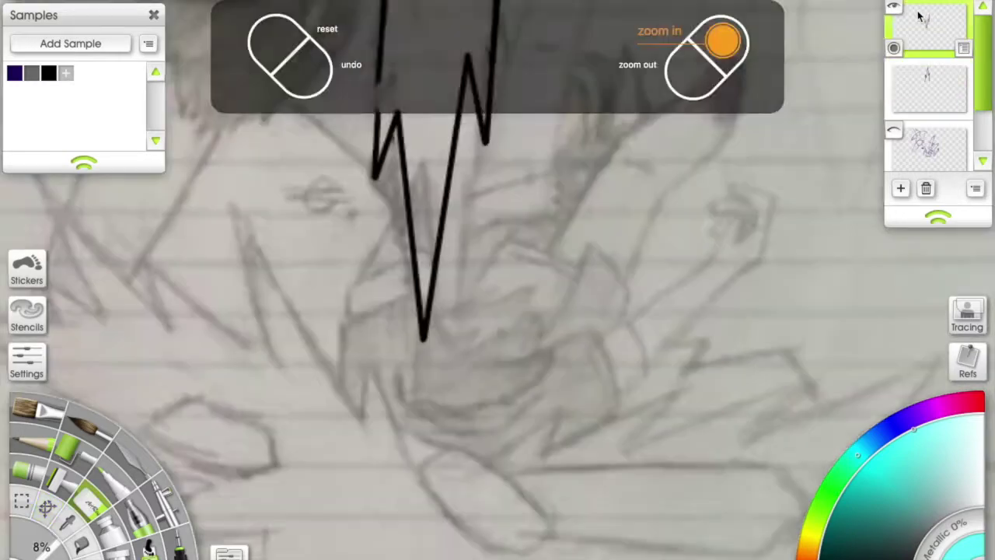
{"action": "key", "text": "ctrl+equal"}
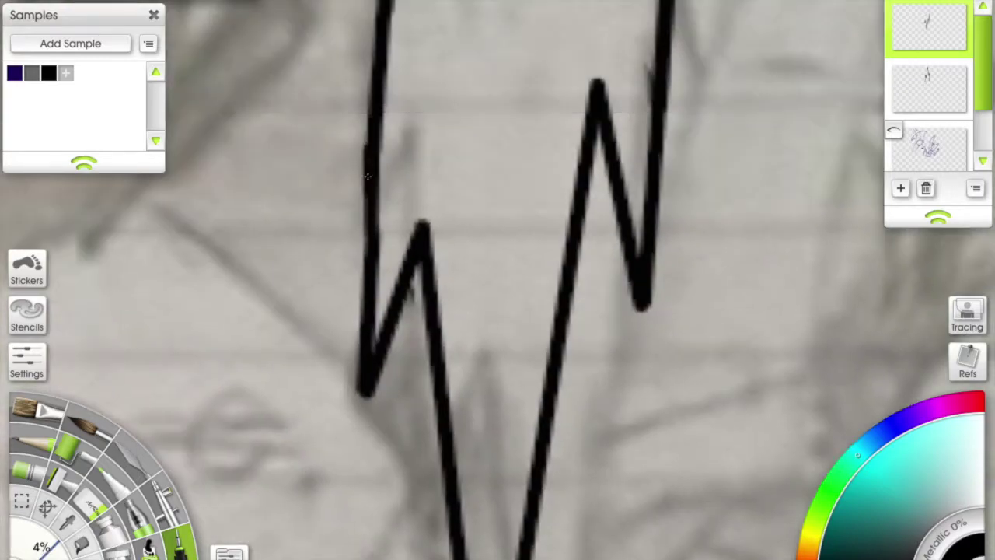
{"action": "key", "text": "ctrl+minus"}
{"action": "key", "text": "ctrl+minus"}
{"action": "key", "text": "ctrl+equal"}
{"action": "key", "text": "ctrl+equal"}
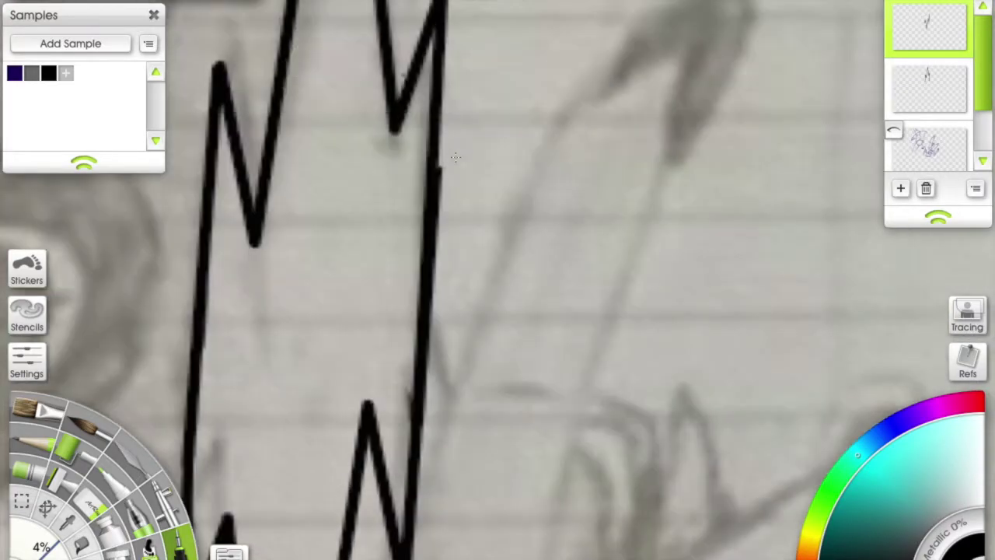
{"action": "key", "text": "ctrl+minus"}
{"action": "key", "text": "ctrl+minus"}
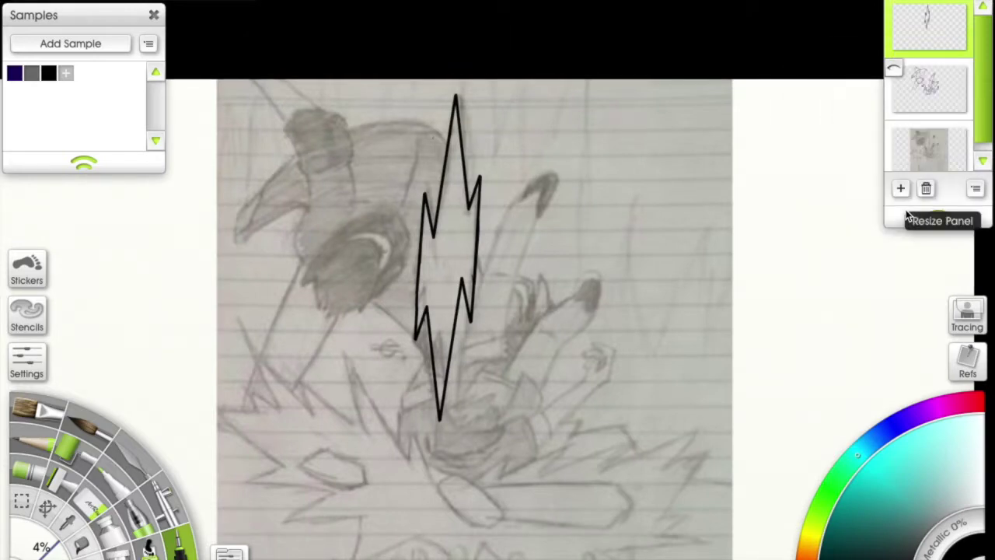
Transform the merged spike so its lower tip shifts slightly to the right, straightening the whole shape.
{"action": "left_click", "coordinate": [47, 509]}
{"action": "left_click_drag", "start_coordinate": [446, 422], "coordinate": [468, 422]}
{"action": "left_click", "coordinate": [651, 325]}
On the ink line layer, finish the dark blue lines of the fist and forearm around the spike with a 5% pen.
{"action": "type", "text": "5"}
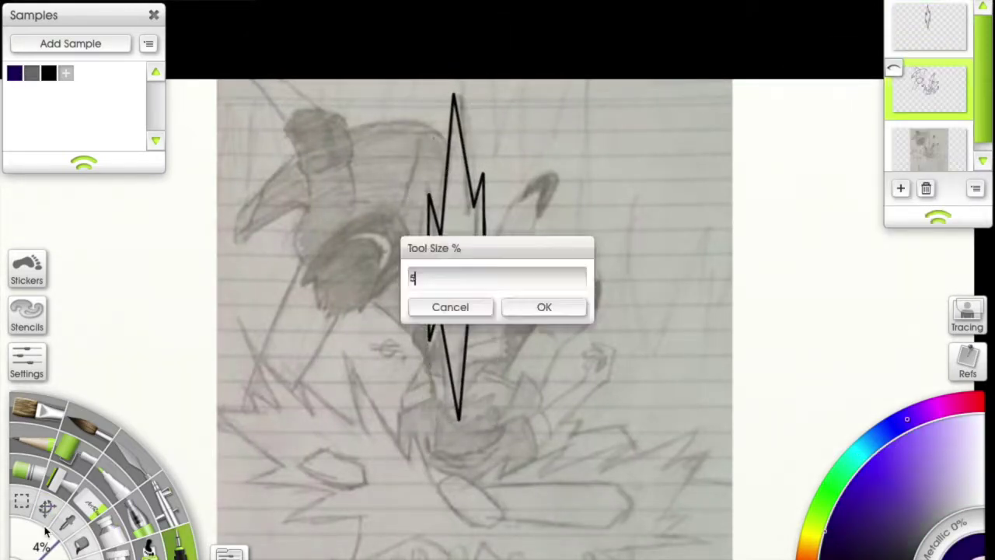
{"action": "key", "text": "Return"}
{"action": "key", "text": "ctrl+equal"}
{"action": "key", "text": "ctrl+equal"}
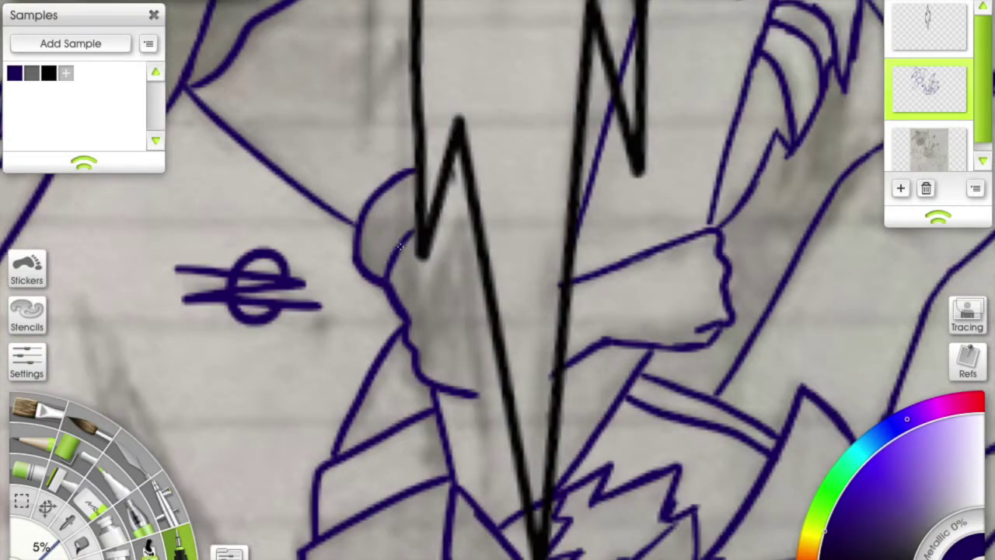
{"action": "key", "text": "ctrl+minus"}
{"action": "key", "text": "ctrl+minus"}
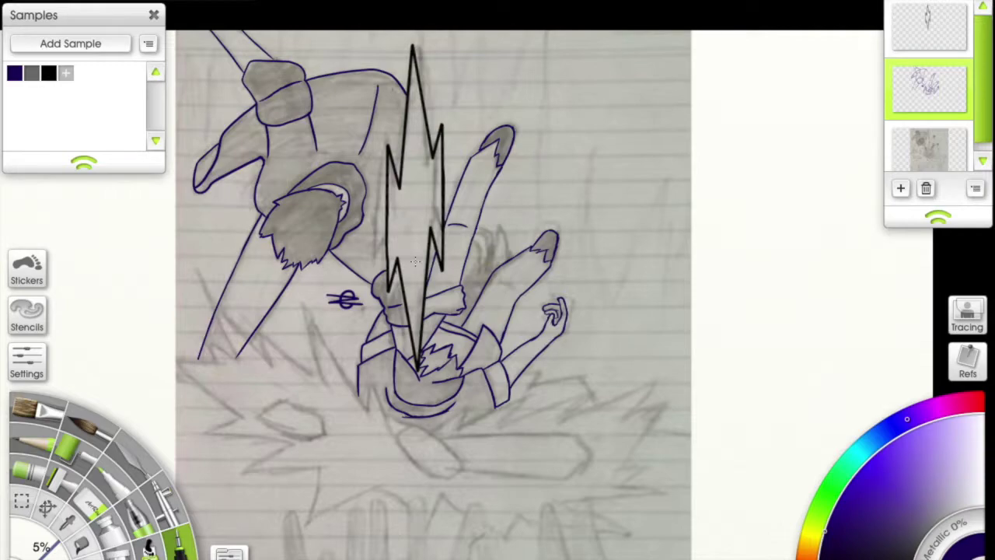
{"action": "key", "text": "ctrl+equal"}
{"action": "key", "text": "ctrl+equal"}
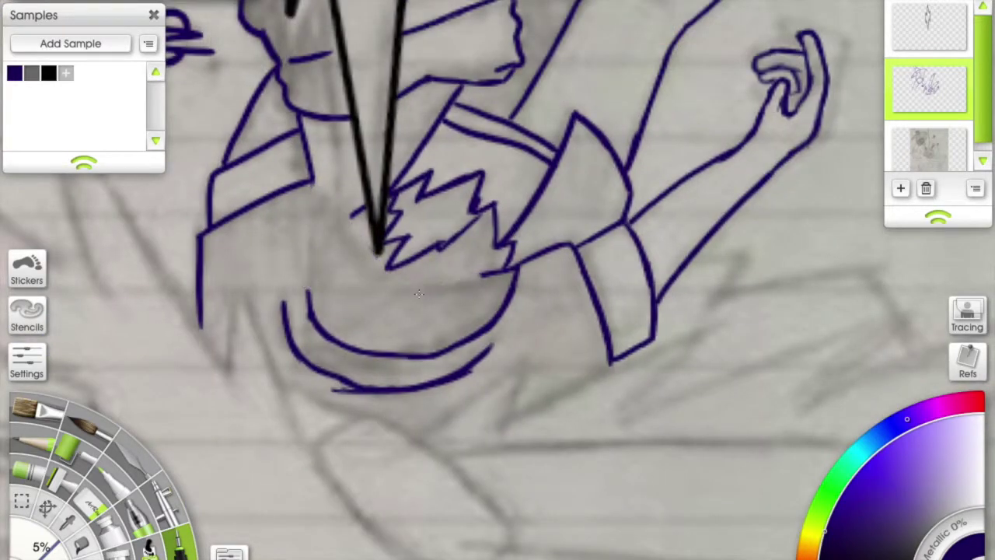
Ink the jagged hair outline along the left side of the lower figure's head in dark blue.
{"action": "key", "text": "ctrl+equal"}
{"action": "key", "text": "ctrl+equal"}
{"action": "mouse_move", "coordinate": [292, 384]}
{"action": "left_mouse_down"}
{"action": "mouse_move", "coordinate": [255, 281]}
{"action": "mouse_move", "coordinate": [377, 61]}
{"action": "left_mouse_up"}
{"action": "key", "text": "ctrl+minus"}
{"action": "key", "text": "ctrl+minus"}
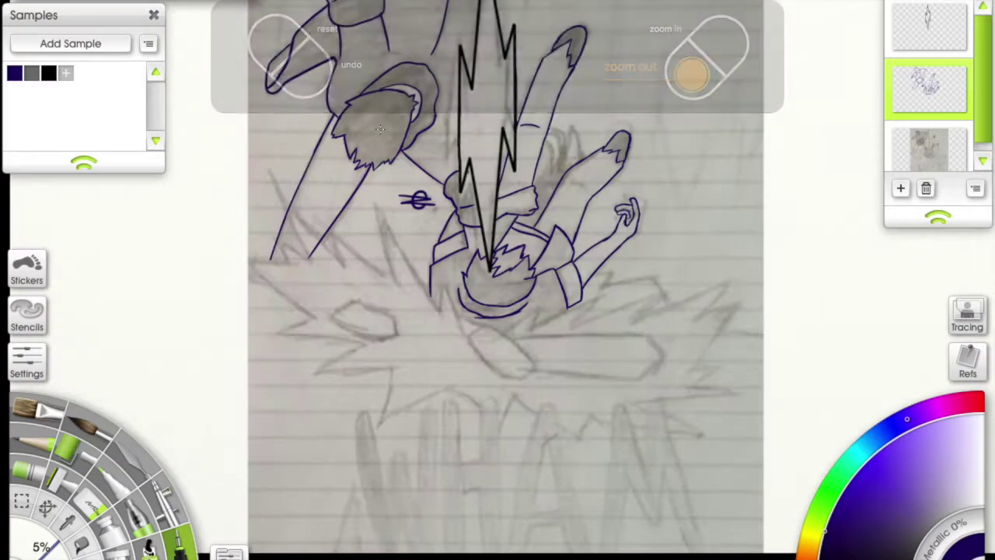
On the spike layer, trace in black the impact burst's upper edge beside and beneath the lower figure and its right side.
{"action": "left_click", "coordinate": [929, 27]}
{"action": "key", "text": "ctrl+equal"}
{"action": "key", "text": "ctrl+equal"}
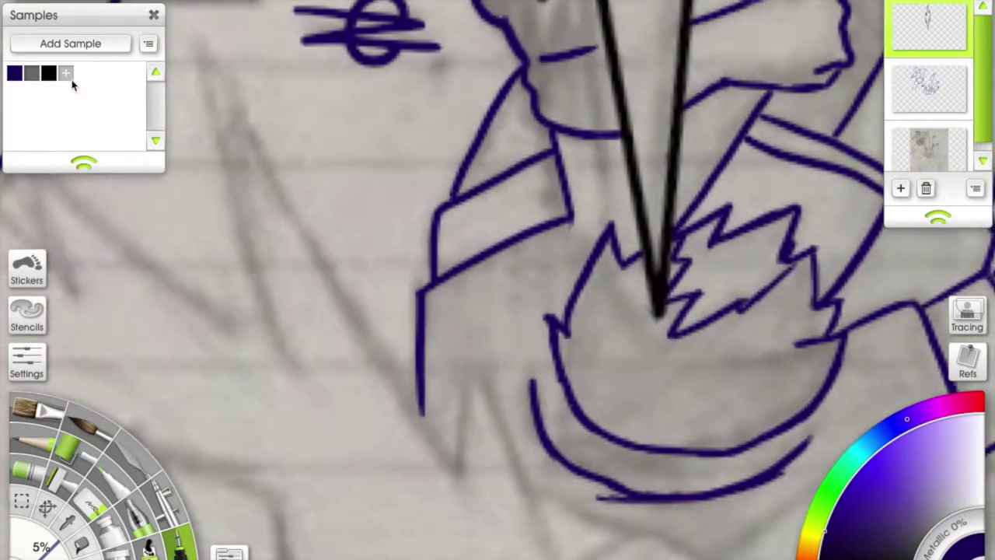
{"action": "mouse_move", "coordinate": [208, 45]}
{"action": "left_mouse_down"}
{"action": "mouse_move", "coordinate": [388, 411]}
{"action": "mouse_move", "coordinate": [488, 488]}
{"action": "left_mouse_up"}
{"action": "left_click_drag", "start_coordinate": [449, 308], "coordinate": [530, 490]}
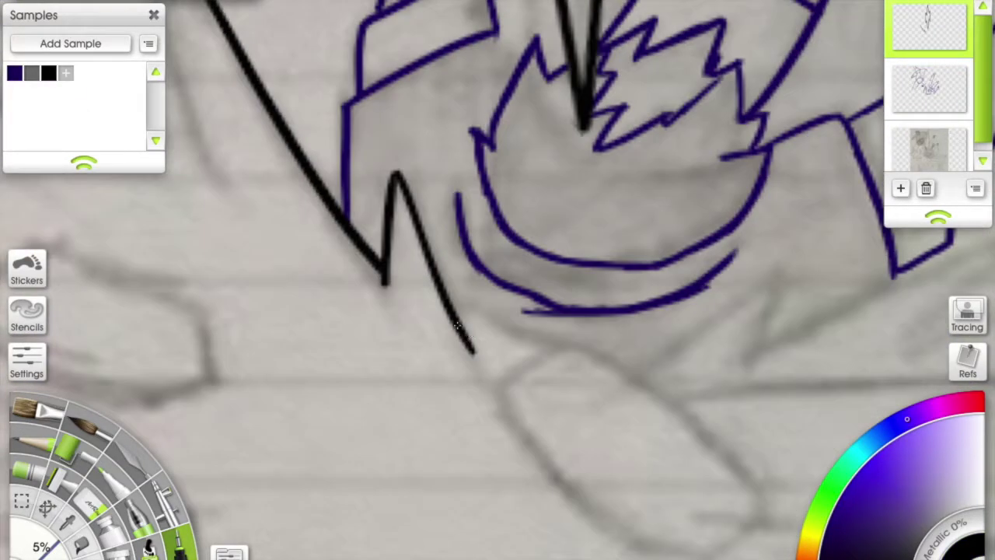
{"action": "key", "text": "ctrl+minus"}
{"action": "key", "text": "ctrl+equal"}
{"action": "mouse_move", "coordinate": [532, 342]}
{"action": "left_mouse_down"}
{"action": "mouse_move", "coordinate": [700, 233]}
{"action": "mouse_move", "coordinate": [478, 250]}
{"action": "mouse_move", "coordinate": [578, 129]}
{"action": "mouse_move", "coordinate": [693, 106]}
{"action": "mouse_move", "coordinate": [677, 140]}
{"action": "mouse_move", "coordinate": [686, 150]}
{"action": "mouse_move", "coordinate": [560, 229]}
{"action": "mouse_move", "coordinate": [429, 435]}
{"action": "mouse_move", "coordinate": [459, 185]}
{"action": "left_mouse_up"}
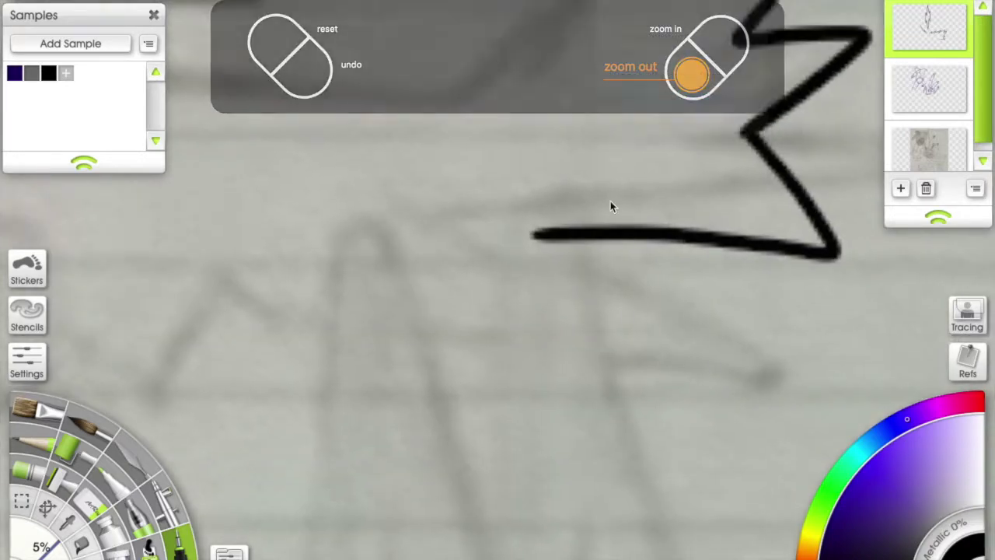
Trace the burst's jagged lower edge in black and join it to the right side at the lower-right corner.
{"action": "key", "text": "ctrl+minus"}
{"action": "key", "text": "ctrl+plus"}
{"action": "mouse_move", "coordinate": [282, 154]}
{"action": "left_mouse_down"}
{"action": "mouse_move", "coordinate": [412, 175]}
{"action": "mouse_move", "coordinate": [562, 215]}
{"action": "mouse_move", "coordinate": [789, 244]}
{"action": "left_mouse_up"}
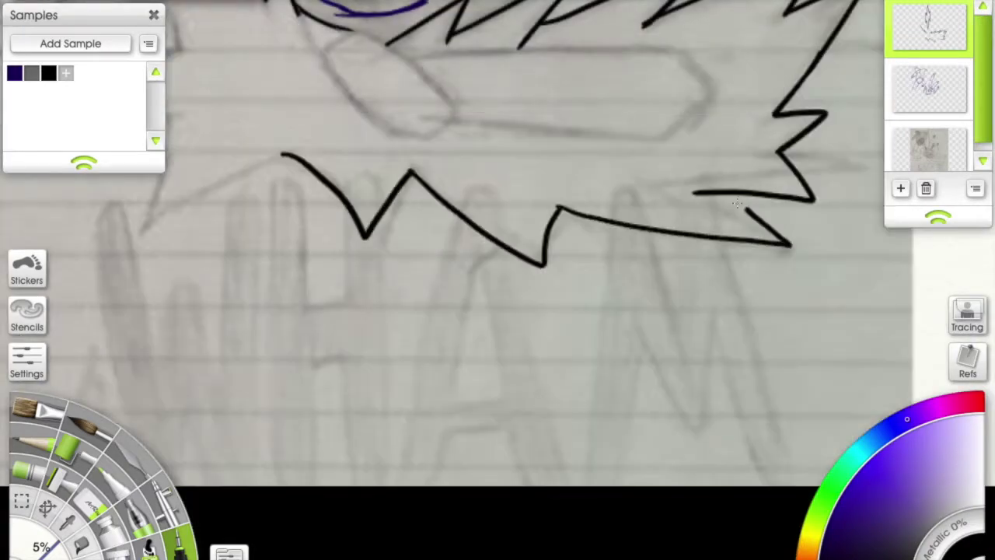
{"action": "key", "text": "ctrl+plus"}
{"action": "left_click_drag", "start_coordinate": [663, 225], "coordinate": [553, 245]}
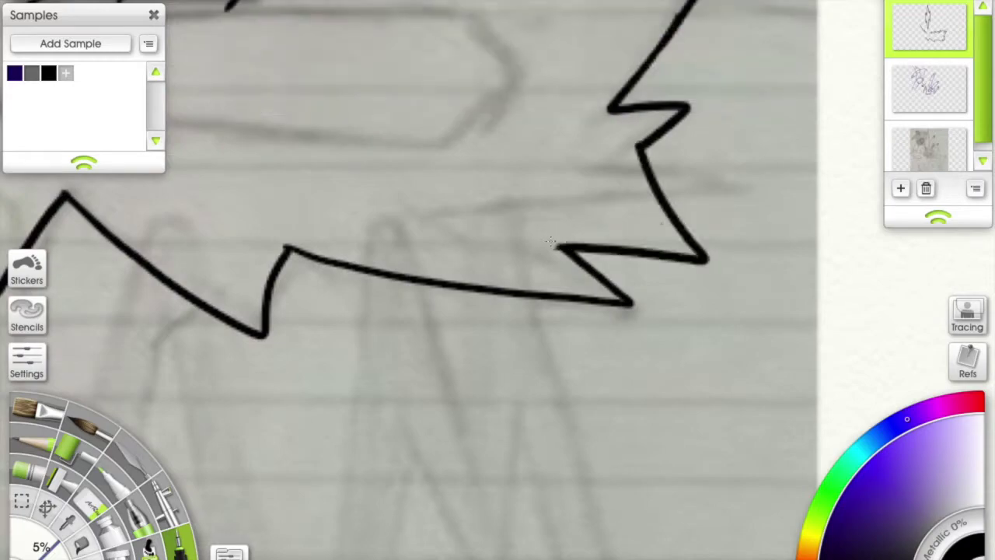
{"action": "key", "text": "ctrl+minus"}
Trace the burst's tall narrow spike and the shorter spike to its left, between the two figures, in black.
{"action": "key", "text": "ctrl+plus"}
{"action": "left_click_drag", "start_coordinate": [455, 70], "coordinate": [321, 152]}
{"action": "key", "text": "ctrl+plus"}
{"action": "left_click_drag", "start_coordinate": [265, 190], "coordinate": [566, 396]}
{"action": "key", "text": "ctrl+plus"}
{"action": "left_click_drag", "start_coordinate": [480, 355], "coordinate": [397, 124]}
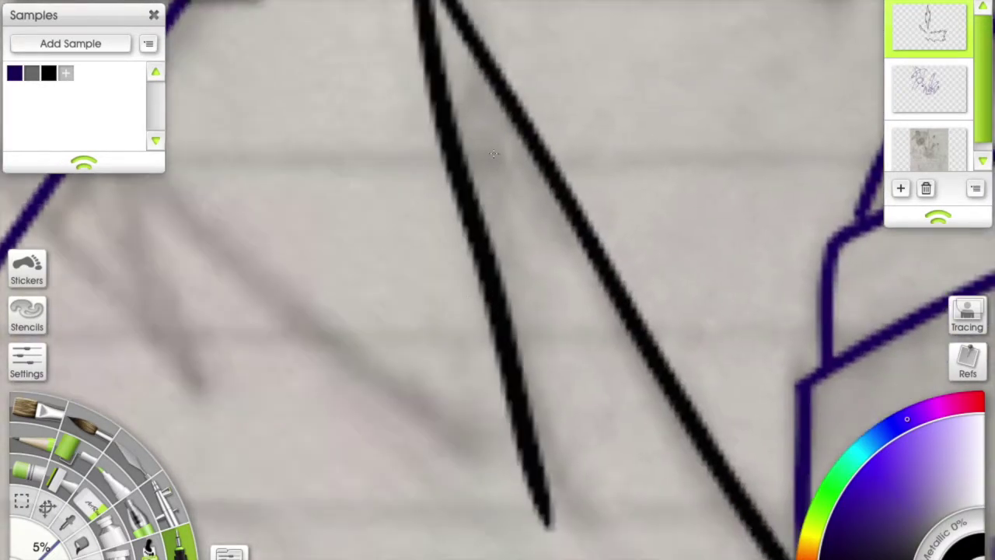
{"action": "key", "text": "ctrl+minus"}
{"action": "key", "text": "ctrl+plus"}
{"action": "left_click_drag", "start_coordinate": [322, 159], "coordinate": [704, 434]}
{"action": "key", "text": "ctrl+minus"}
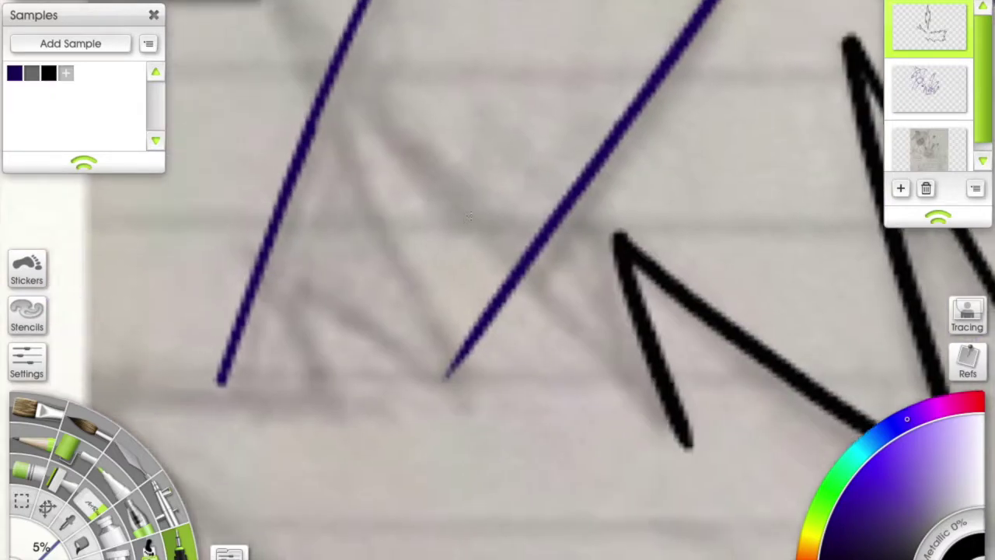
{"action": "left_click_drag", "start_coordinate": [267, 107], "coordinate": [577, 555]}
{"action": "key", "text": "ctrl+z"}
{"action": "key", "text": "ctrl+minus"}
{"action": "key", "text": "ctrl+plus"}
{"action": "left_click_drag", "start_coordinate": [247, 89], "coordinate": [331, 272]}
{"action": "key", "text": "ctrl+z"}
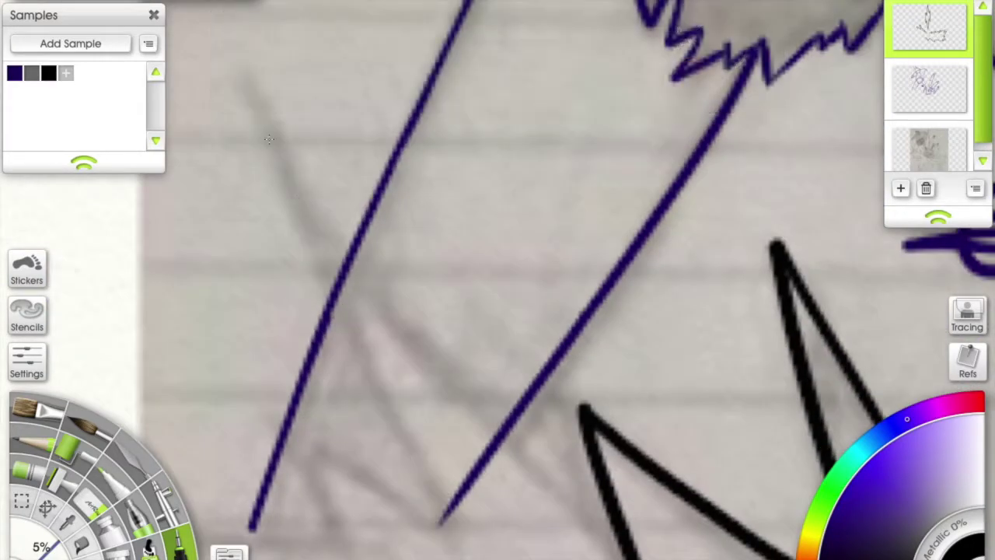
Trace both sides of the tall burst spike that crosses the upper figure's limb in black.
{"action": "left_click_drag", "start_coordinate": [257, 102], "coordinate": [443, 548]}
{"action": "key", "text": "ctrl+minus"}
{"action": "key", "text": "ctrl+plus"}
{"action": "left_click_drag", "start_coordinate": [245, 48], "coordinate": [623, 535]}
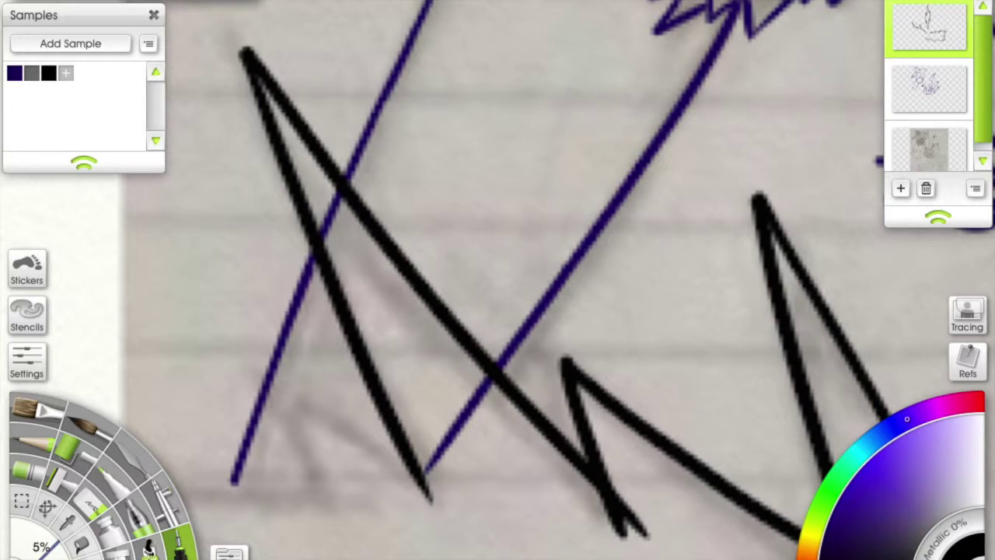
{"action": "key", "text": "ctrl+minus"}
{"action": "key", "text": "ctrl+plus"}
Trace the small burst spikes at the end of the upper figure's limb in black.
{"action": "key", "text": "ctrl+minus"}
{"action": "mouse_move", "coordinate": [609, 333]}
{"action": "left_mouse_down"}
{"action": "mouse_move", "coordinate": [471, 266]}
{"action": "mouse_move", "coordinate": [519, 366]}
{"action": "left_mouse_up"}
{"action": "key", "text": "ctrl+plus"}
{"action": "key", "text": "ctrl+minus"}
{"action": "left_click_drag", "start_coordinate": [544, 237], "coordinate": [644, 522]}
Trace the burst's zigzag left edge down to the lower edge in black.
{"action": "key", "text": "ctrl+plus"}
{"action": "left_click_drag", "start_coordinate": [477, 333], "coordinate": [478, 444]}
{"action": "key", "text": "ctrl+plus"}
{"action": "mouse_move", "coordinate": [353, 237]}
{"action": "left_mouse_down"}
{"action": "mouse_move", "coordinate": [293, 354]}
{"action": "mouse_move", "coordinate": [591, 358]}
{"action": "left_mouse_up"}
{"action": "key", "text": "ctrl+minus"}
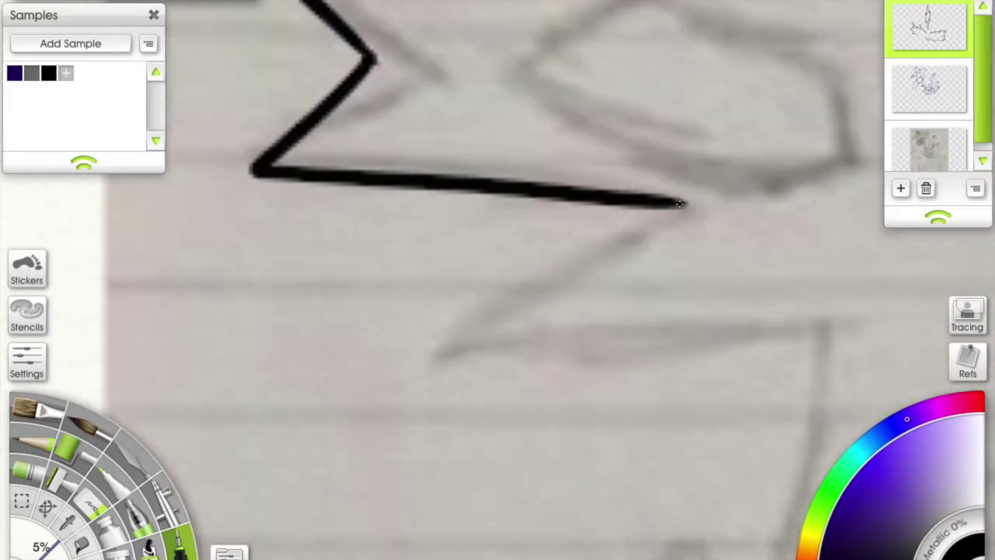
{"action": "left_click_drag", "start_coordinate": [777, 249], "coordinate": [971, 388]}
{"action": "left_click_drag", "start_coordinate": [583, 229], "coordinate": [971, 342]}
Try to trace the slanted oval inside the burst below the lower figure's head in black.
{"action": "key", "text": "ctrl+minus"}
{"action": "key", "text": "ctrl+plus"}
{"action": "mouse_move", "coordinate": [443, 164]}
{"action": "left_mouse_down"}
{"action": "mouse_move", "coordinate": [387, 267]}
{"action": "mouse_move", "coordinate": [686, 395]}
{"action": "mouse_move", "coordinate": [515, 196]}
{"action": "mouse_move", "coordinate": [439, 163]}
{"action": "left_mouse_up"}
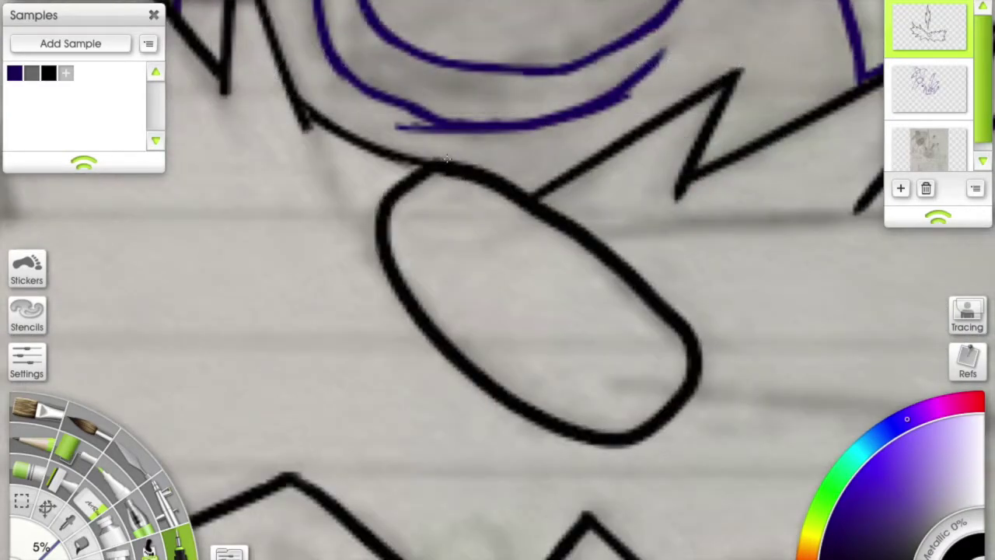
{"action": "key", "text": "ctrl+minus"}
{"action": "key", "text": "ctrl+plus"}
Clear the oval and close the gap in the burst's upper edge beneath the lower figure's head.
{"action": "key", "text": "ctrl+minus"}
{"action": "key", "text": "ctrl+plus"}
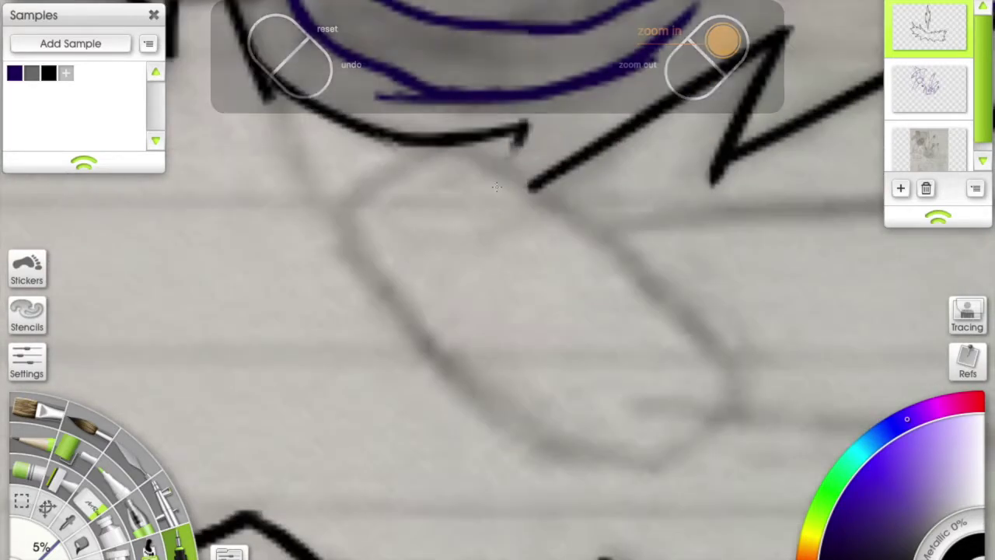
{"action": "key", "text": "ctrl+minus"}
{"action": "key", "text": "ctrl+plus"}
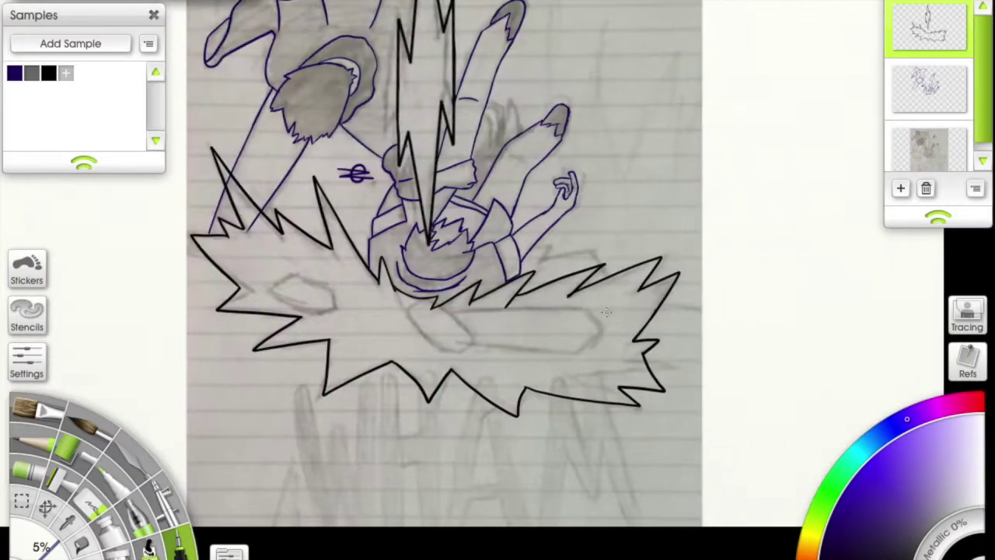
Add the black text "WHAM" below the burst in Comic Sans MS at 200 pt.
{"action": "left_click", "coordinate": [26, 362]}
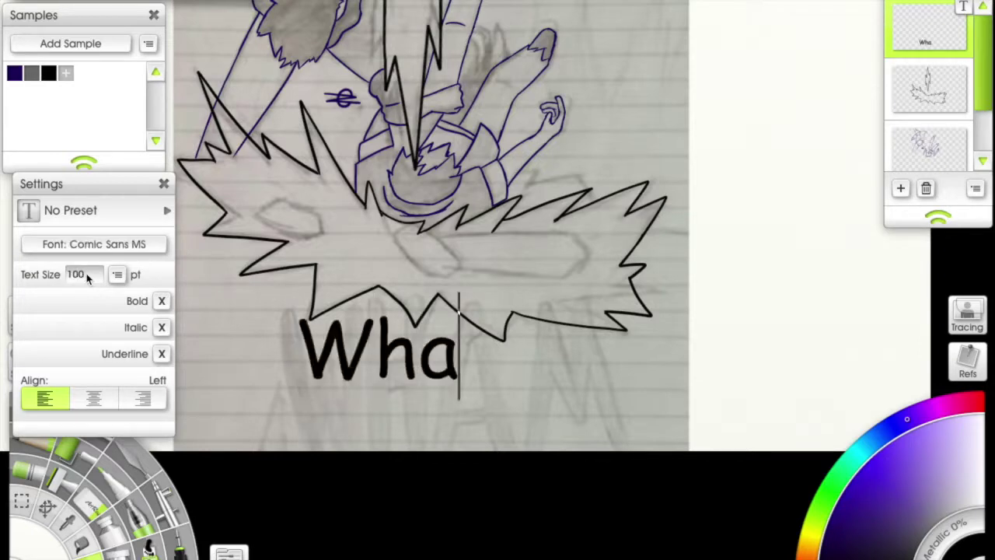
{"action": "key", "text": "BackSpace"}
{"action": "key", "text": "BackSpace"}
{"action": "type", "text": "HAM"}
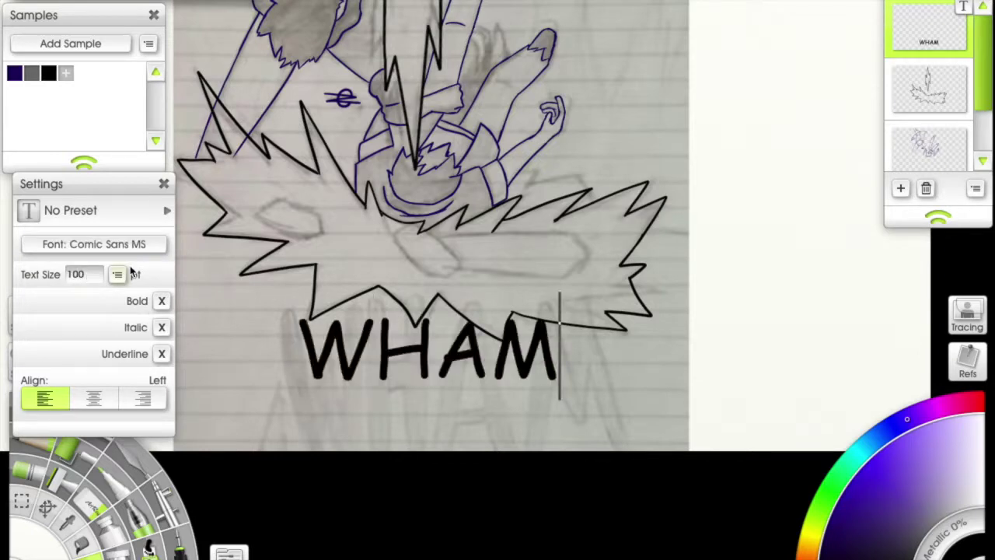
{"action": "type", "text": "220"}
{"action": "key", "text": "BackSpace"}
{"action": "key", "text": "BackSpace"}
{"action": "type", "text": "00"}
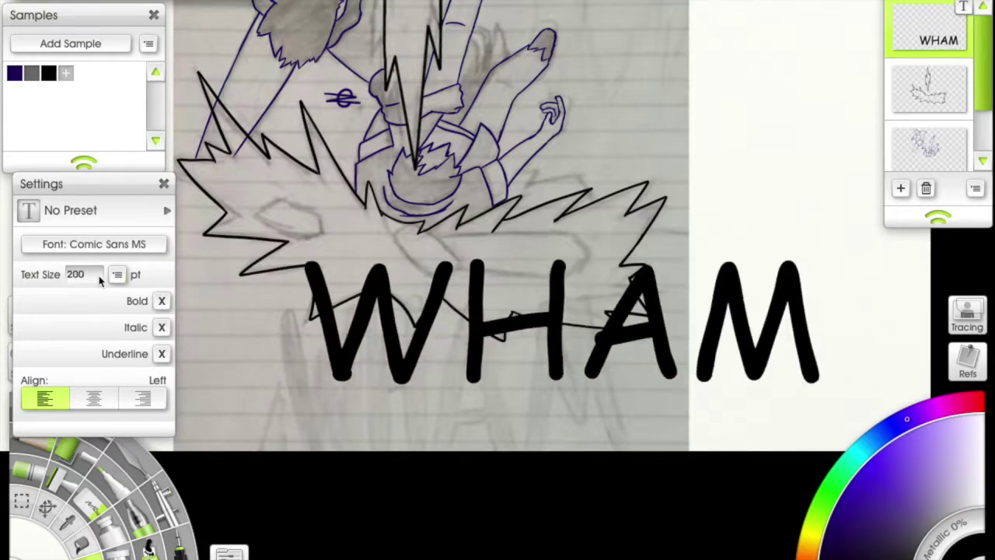
Move the WHAM lettering under the burst, tilt it upward to the right, and add an exclamation mark.
{"action": "left_click", "coordinate": [47, 507]}
{"action": "left_click_drag", "start_coordinate": [816, 413], "coordinate": [415, 357]}
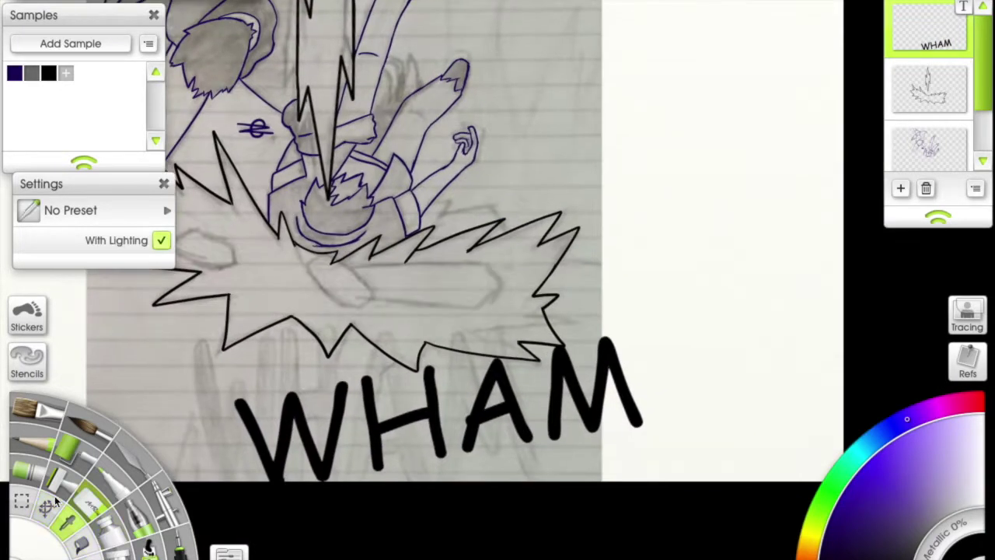
{"action": "left_click", "coordinate": [92, 510]}
{"action": "type", "text": "!"}
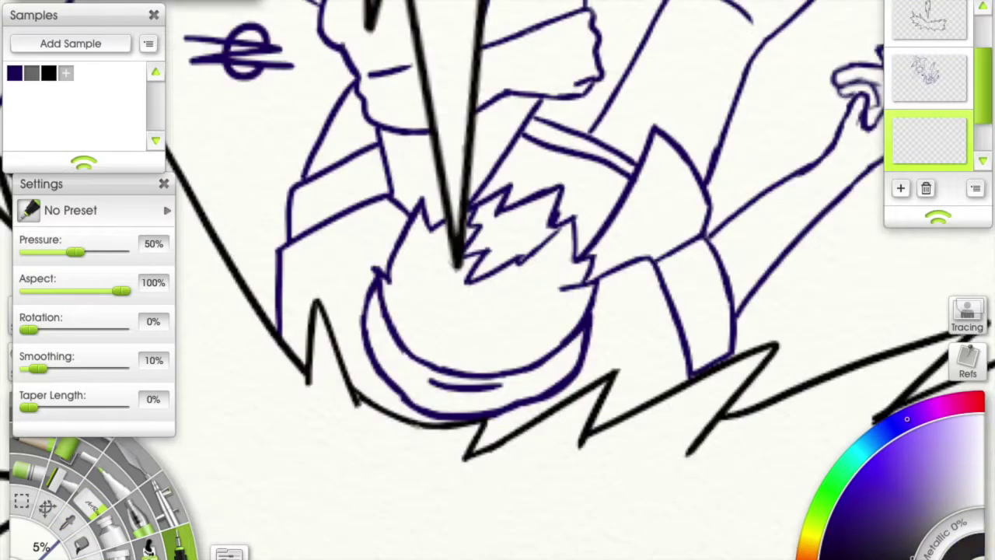
Flood fill the band around the lower figure's head with dark gray on the new layer beneath the ink lines.
{"action": "left_click", "coordinate": [82, 542]}
{"action": "left_click", "coordinate": [475, 366]}
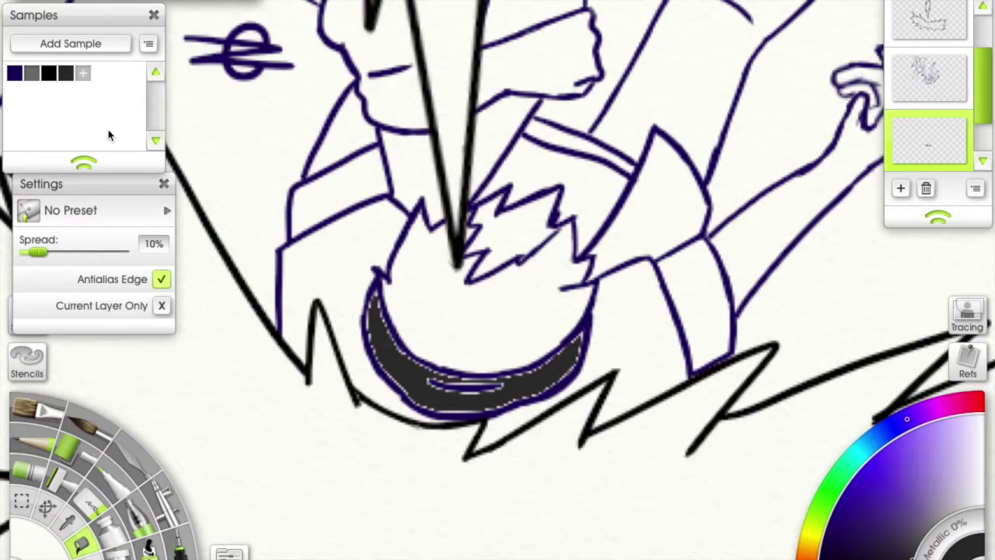
Flood fill the lower figure's jacket, collar and sleeve areas with deep blue and save the colour as a sample.
{"action": "key", "text": "i"}
{"action": "left_click", "coordinate": [82, 542]}
{"action": "left_click", "coordinate": [334, 256]}
{"action": "left_click", "coordinate": [645, 327]}
{"action": "left_click", "coordinate": [505, 140]}
{"action": "left_click", "coordinate": [669, 194]}
{"action": "left_click", "coordinate": [70, 44]}
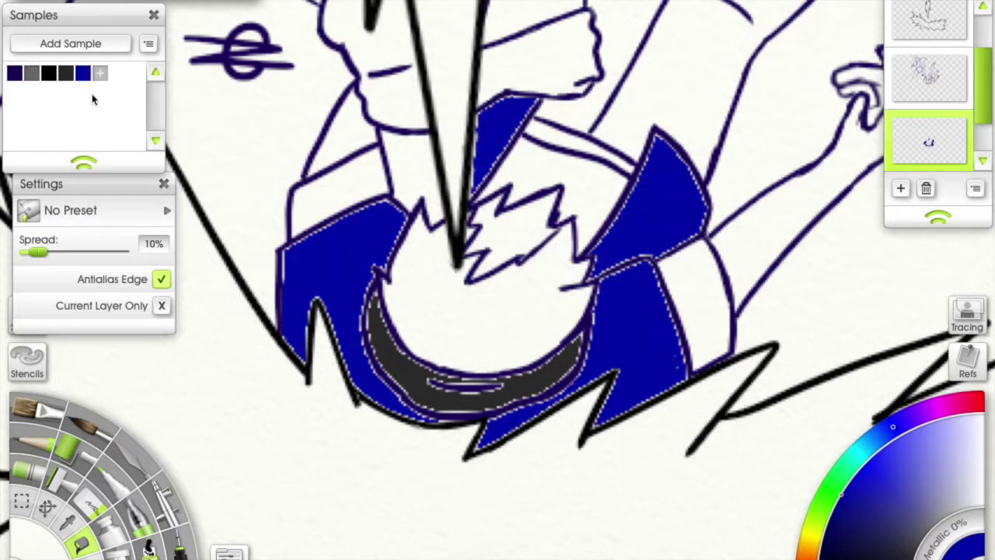
Flood fill both sleeve cuffs and the shirt area above the hair with light gray.
{"action": "left_click", "coordinate": [695, 303]}
{"action": "key", "text": "ctrl+z"}
{"action": "left_click", "coordinate": [696, 303]}
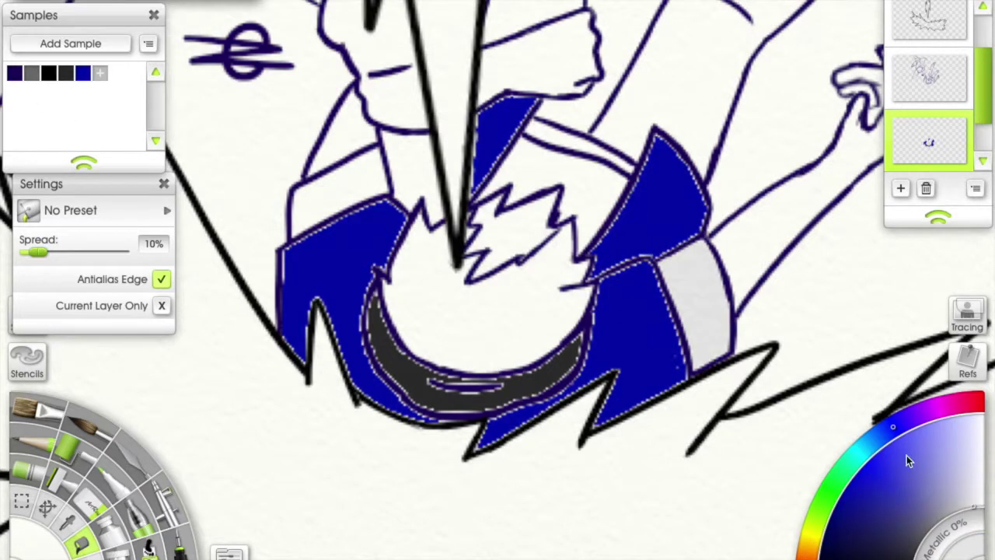
{"action": "left_click", "coordinate": [335, 190]}
{"action": "left_click_drag", "start_coordinate": [231, 157], "coordinate": [154, 228]}
{"action": "left_click", "coordinate": [497, 241]}
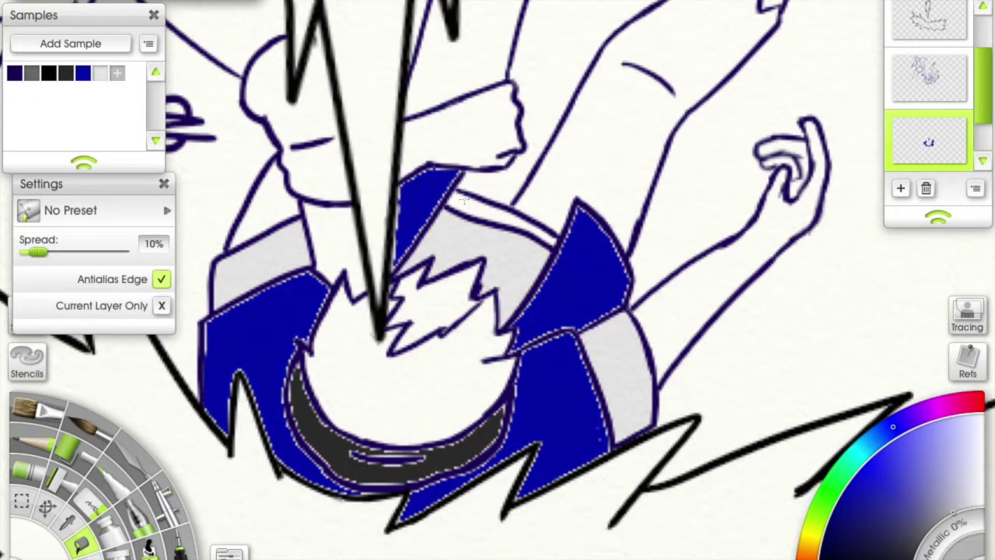
Flood fill both legs of the lower figure with dark slate blue and save the colour as a sample.
{"action": "left_click", "coordinate": [900, 539]}
{"action": "left_click", "coordinate": [467, 93]}
{"action": "left_click", "coordinate": [607, 202]}
{"action": "left_click", "coordinate": [70, 44]}
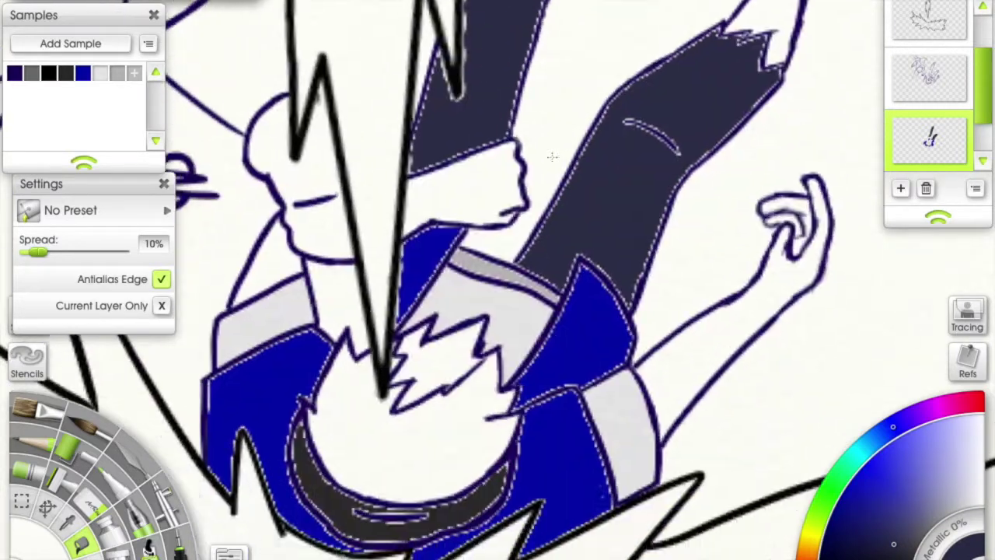
Flood fill the shoe at the end of the lower figure's raised leg with near-black and save the colour as a sample.
{"action": "scroll", "coordinate": [497, 280], "scroll_direction": "up", "scroll_amount": 3}
{"action": "scroll", "coordinate": [498, 280], "scroll_direction": "up", "scroll_amount": 2}
{"action": "scroll", "coordinate": [901, 481], "scroll_direction": "down", "scroll_amount": 1}
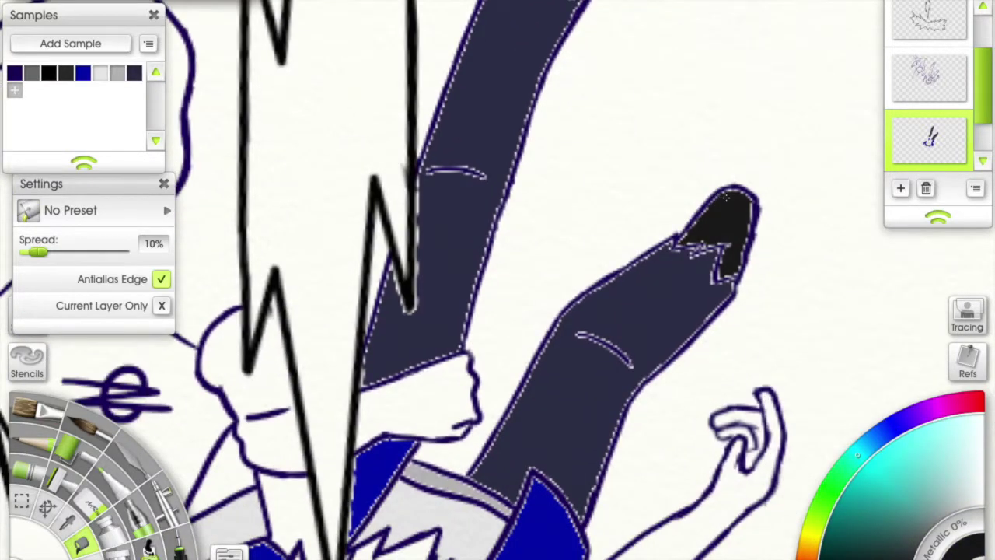
{"action": "scroll", "coordinate": [123, 63], "scroll_direction": "up", "scroll_amount": 2}
{"action": "left_click", "coordinate": [14, 90]}
Flood fill the lower figure's hair with near-black and the jagged section above it with slate blue.
{"action": "scroll", "coordinate": [497, 280], "scroll_direction": "down", "scroll_amount": 5}
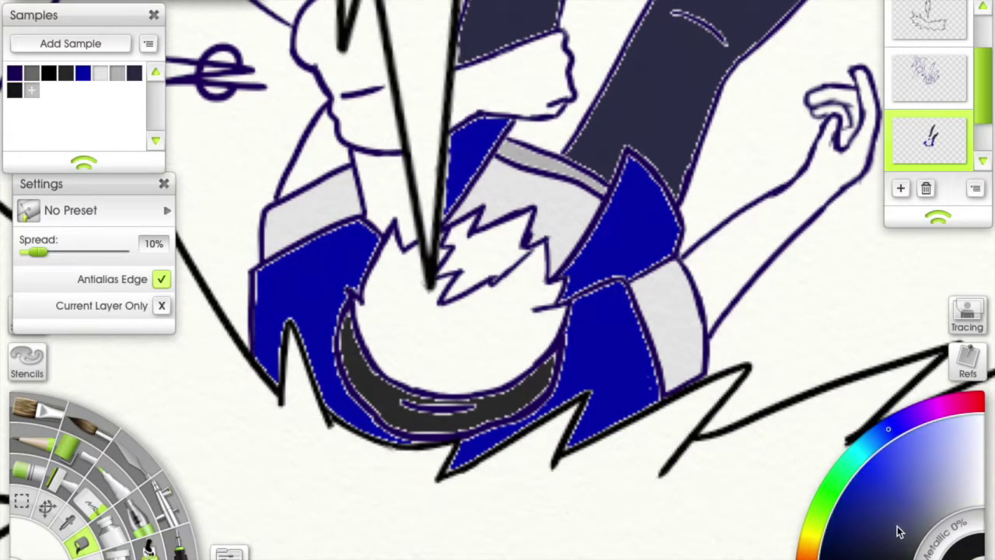
{"action": "left_click", "coordinate": [503, 340]}
{"action": "left_click", "coordinate": [475, 245]}
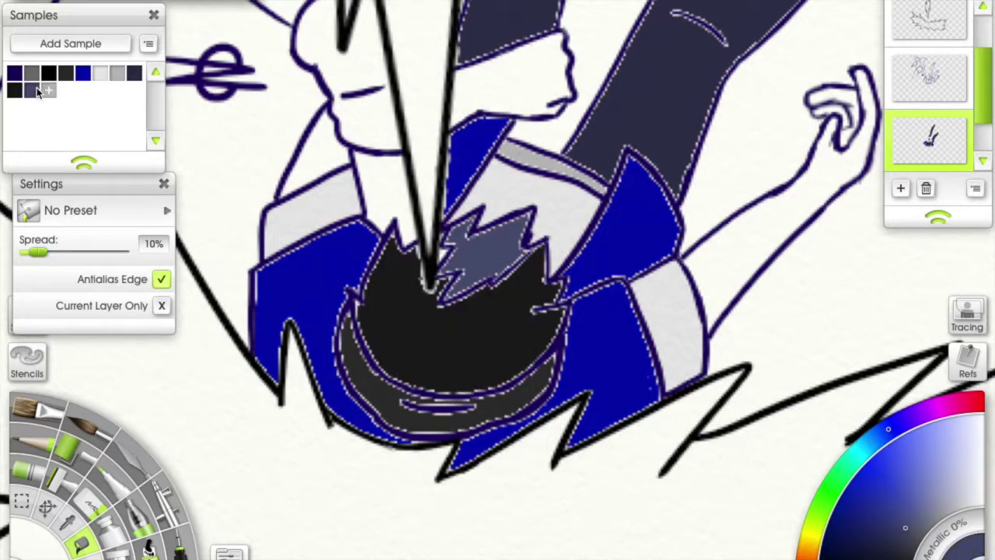
Flood fill the lower figure's bare arms and hands with light peach and save the colour as a sample.
{"action": "scroll", "coordinate": [497, 280], "scroll_direction": "up", "scroll_amount": 2}
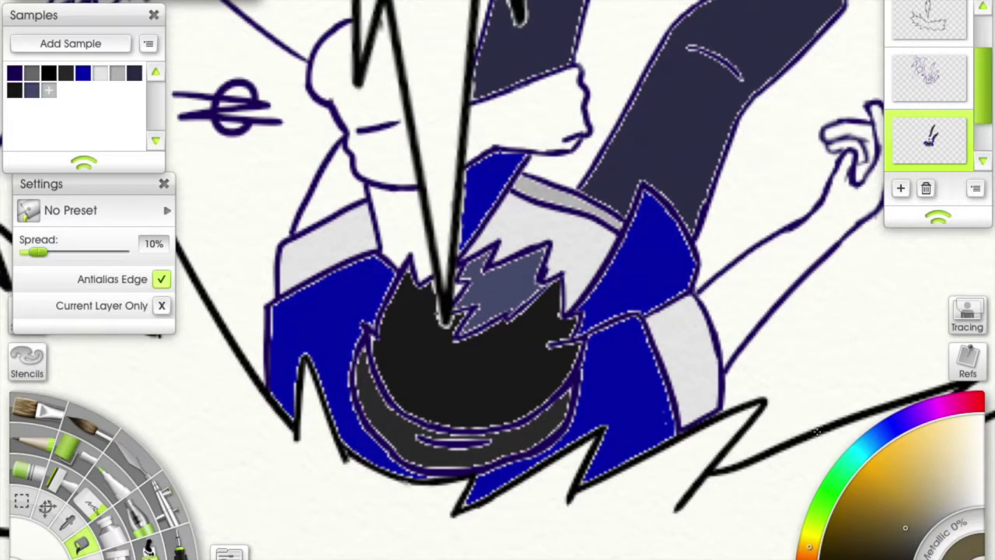
{"action": "scroll", "coordinate": [816, 431], "scroll_direction": "down", "scroll_amount": 3}
{"action": "scroll", "coordinate": [782, 253], "scroll_direction": "up", "scroll_amount": 3}
{"action": "left_click", "coordinate": [441, 181]}
{"action": "scroll", "coordinate": [442, 181], "scroll_direction": "down", "scroll_amount": 4}
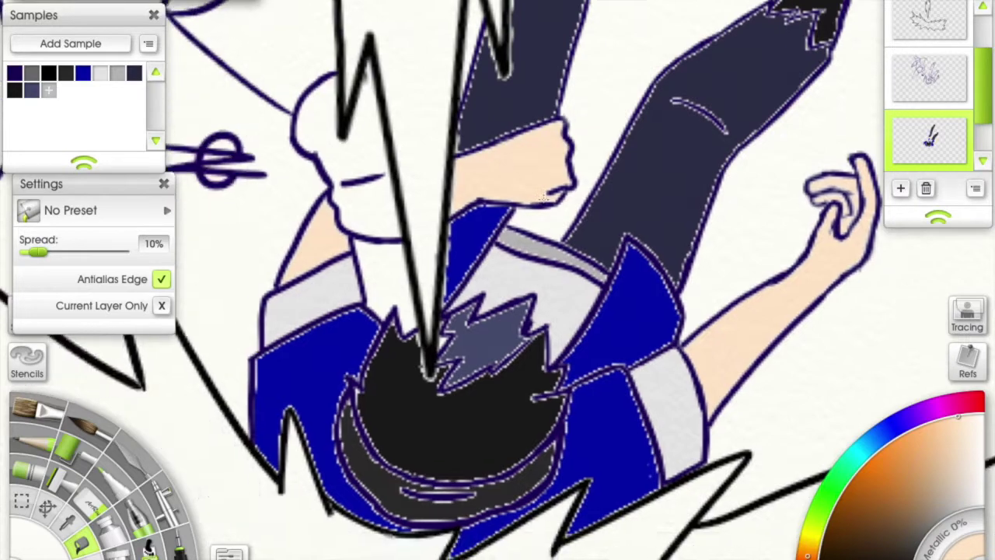
{"action": "left_click", "coordinate": [48, 91]}
Flood fill the upper figure's coat and sleeve with dark indigo and save the colour as a sample.
{"action": "scroll", "coordinate": [418, 133], "scroll_direction": "up", "scroll_amount": 5}
{"action": "scroll", "coordinate": [418, 132], "scroll_direction": "down", "scroll_amount": 3}
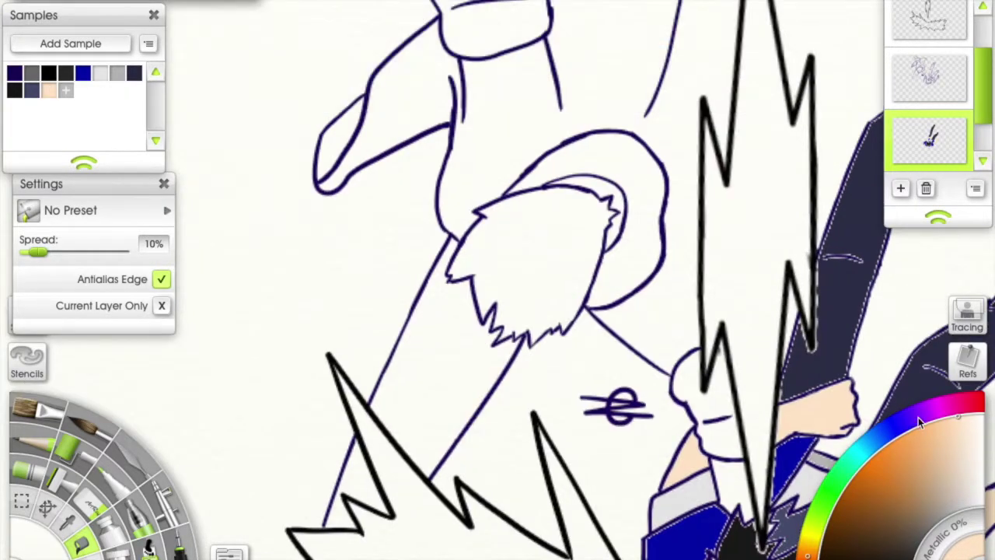
{"action": "left_click", "coordinate": [564, 217], "text": "alt"}
{"action": "scroll", "coordinate": [564, 217], "scroll_direction": "up", "scroll_amount": 3}
{"action": "left_click", "coordinate": [529, 172]}
{"action": "left_click", "coordinate": [467, 125]}
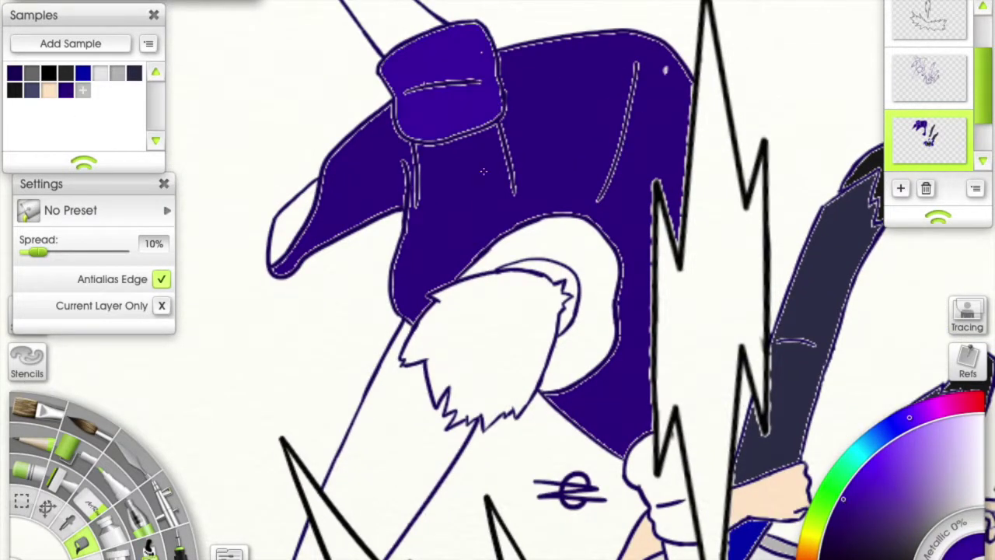
Flood fill the hood lining with bright violet and the sleeve opening with darker indigo, saving both colours as samples.
{"action": "left_click", "coordinate": [551, 245]}
{"action": "left_click", "coordinate": [82, 91]}
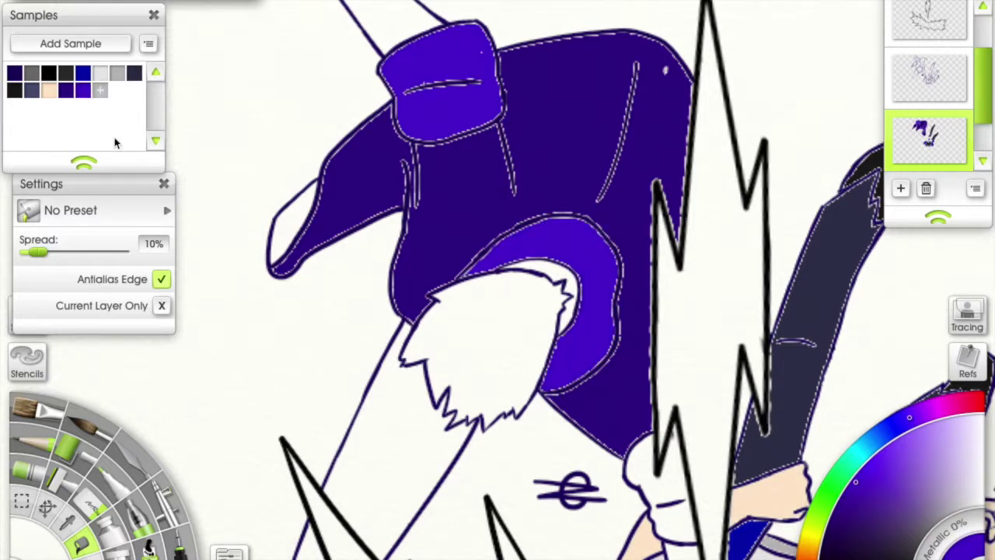
{"action": "left_click", "coordinate": [295, 207]}
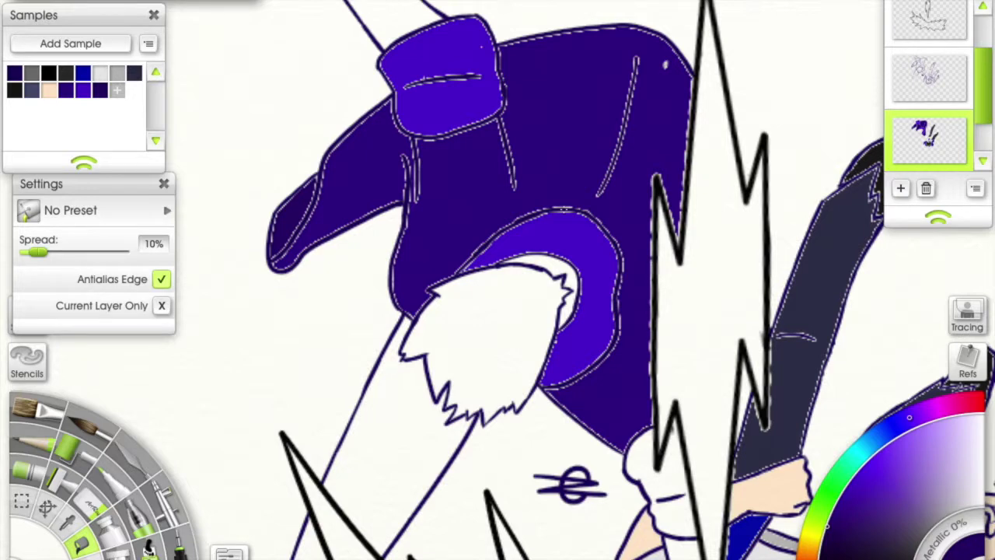
Flood fill the upper figure's leg and hair with near-black.
{"action": "mouse_move", "coordinate": [709, 359]}
{"action": "left_mouse_down"}
{"action": "mouse_move", "coordinate": [666, 291]}
{"action": "mouse_move", "coordinate": [686, 216]}
{"action": "left_mouse_up"}
{"action": "left_click_drag", "start_coordinate": [399, 270], "coordinate": [405, 301]}
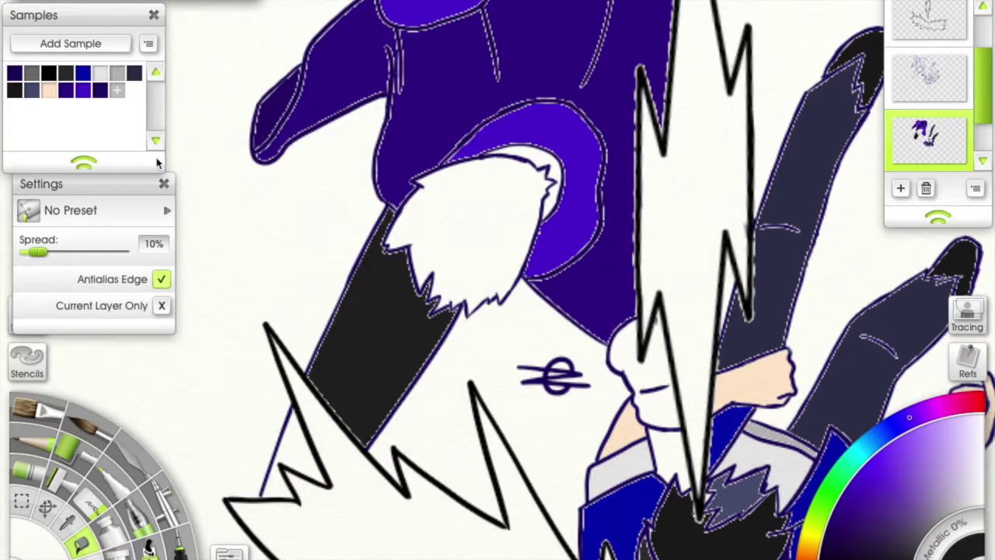
{"action": "left_click", "coordinate": [78, 89]}
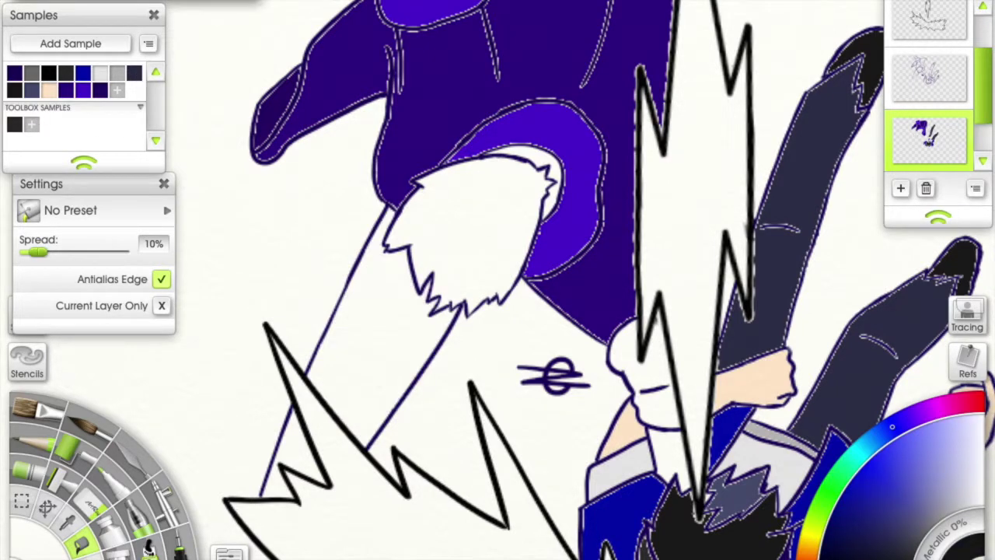
{"action": "left_click", "coordinate": [365, 334]}
{"action": "left_click", "coordinate": [462, 225]}
{"action": "left_click_drag", "start_coordinate": [462, 226], "coordinate": [389, 233]}
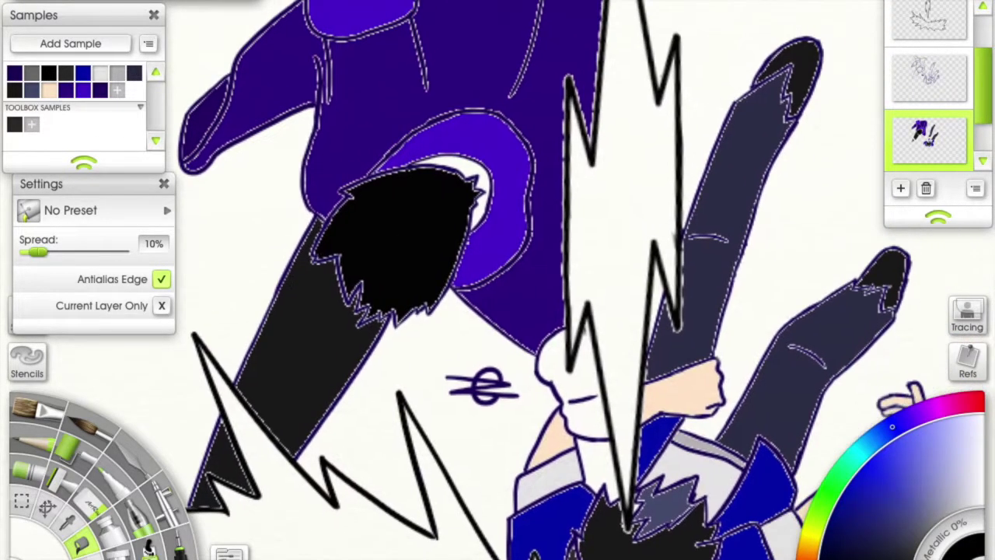
{"action": "left_click_drag", "start_coordinate": [465, 278], "coordinate": [465, 266]}
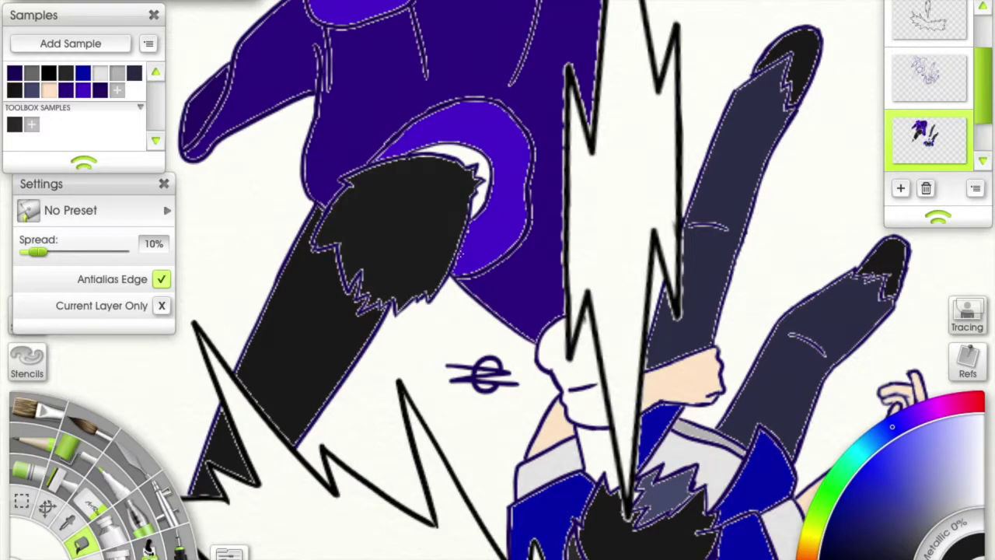
Flood fill the gripping hand's glove with bright violet and the adjoining forearm and face sliver with peach, saving the peach as a sample.
{"action": "left_click_drag", "start_coordinate": [455, 254], "coordinate": [420, 149]}
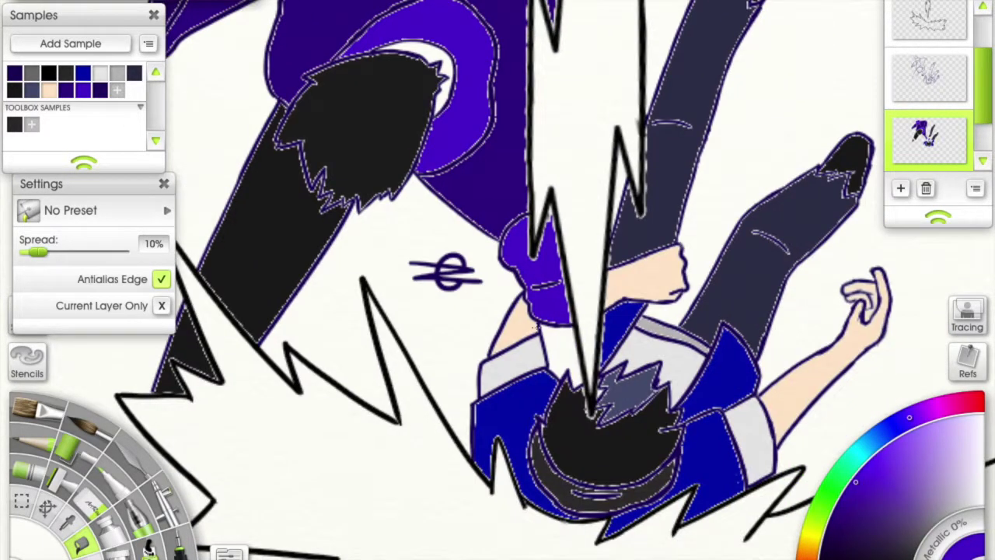
{"action": "left_click_drag", "start_coordinate": [535, 328], "coordinate": [519, 337]}
{"action": "left_click_drag", "start_coordinate": [426, 309], "coordinate": [449, 398]}
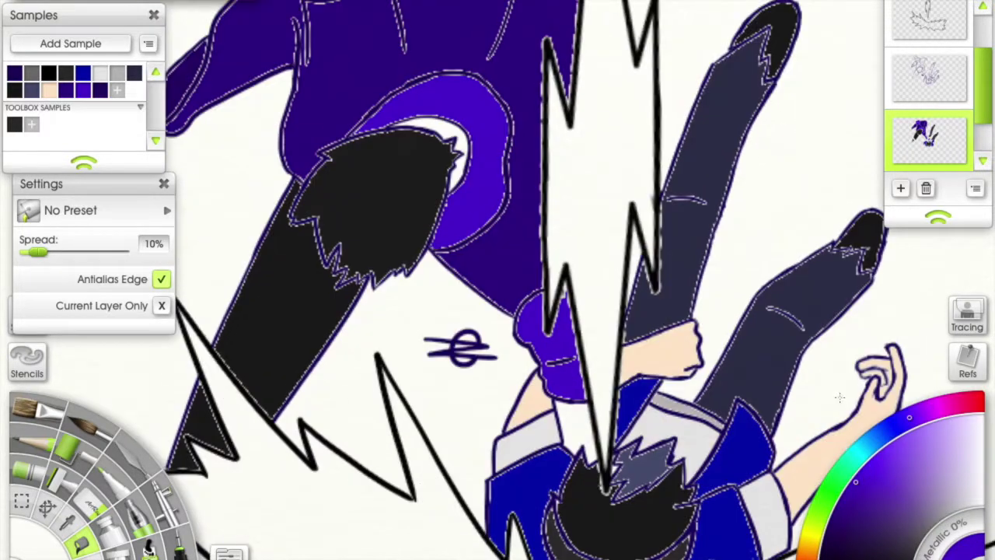
{"action": "left_click", "coordinate": [950, 434]}
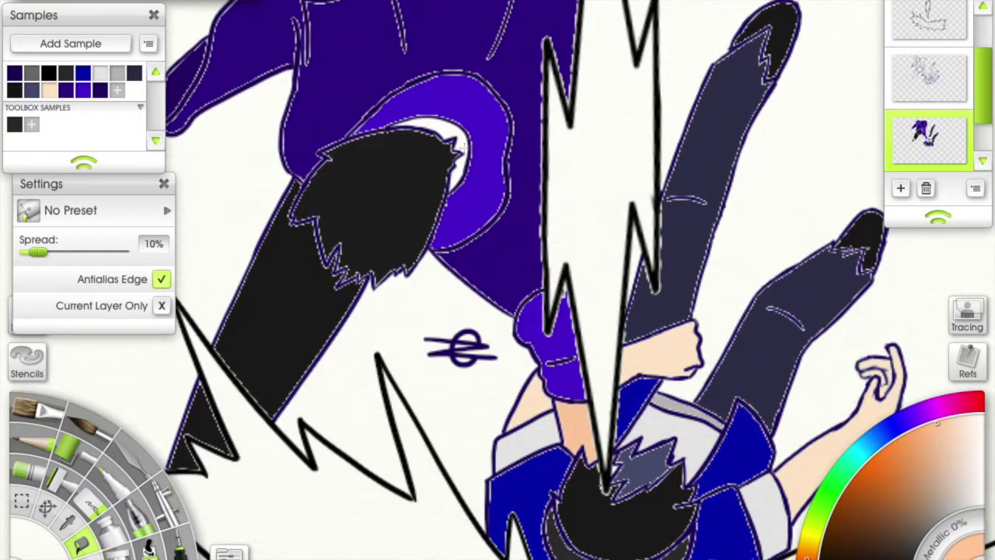
{"action": "scroll", "coordinate": [882, 502], "scroll_direction": "up", "scroll_amount": 5}
{"action": "scroll", "coordinate": [883, 502], "scroll_direction": "down", "scroll_amount": 3}
{"action": "scroll", "coordinate": [790, 349], "scroll_direction": "down", "scroll_amount": 5}
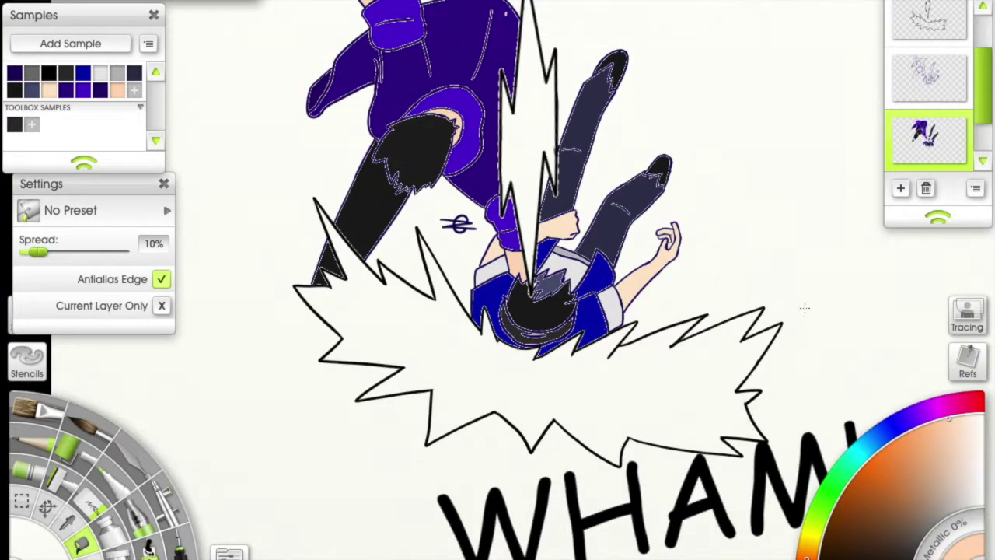
On a new layer, ink near-black over the gaps between the fill and the outlines of the upper figure's leg.
{"action": "scroll", "coordinate": [352, 109], "scroll_direction": "up", "scroll_amount": 5}
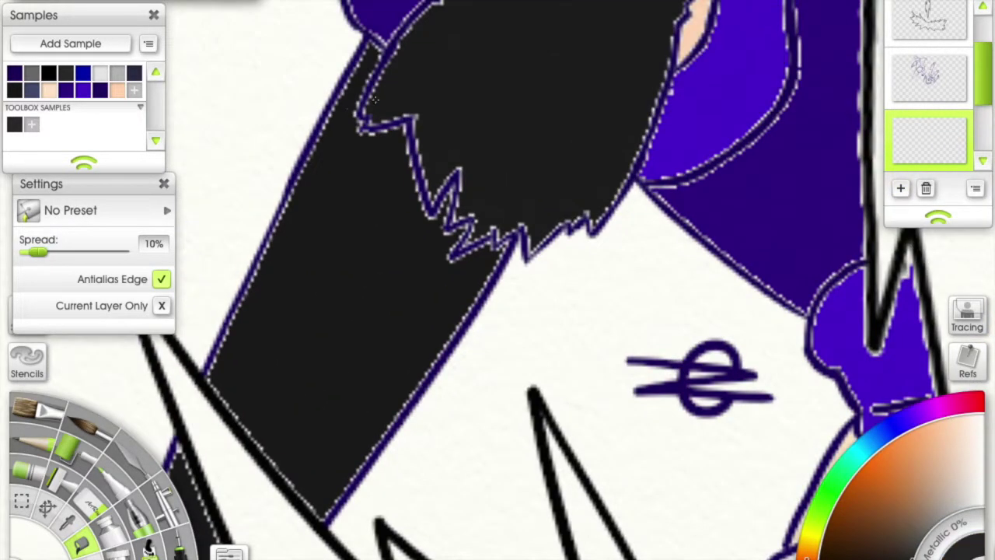
{"action": "key", "text": "i"}
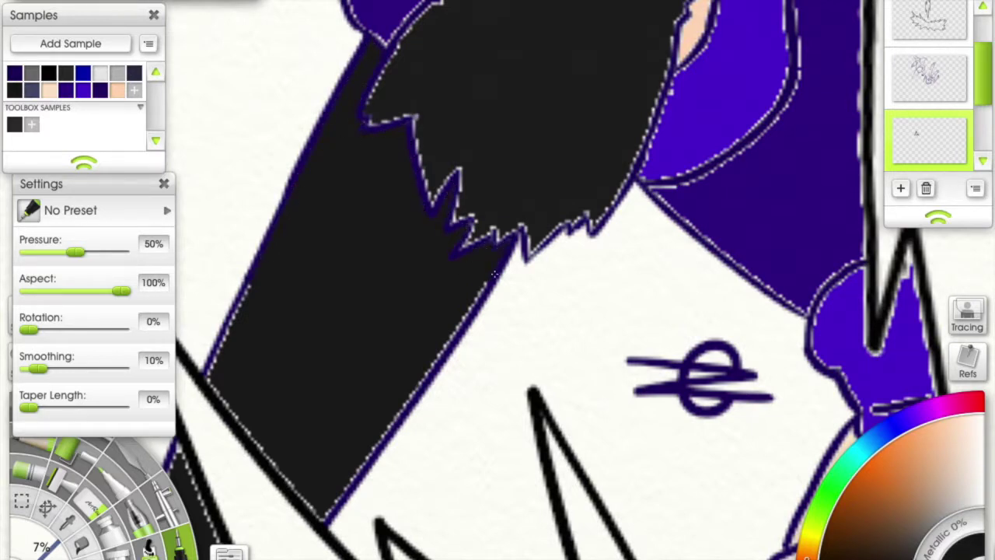
{"action": "scroll", "coordinate": [490, 284], "scroll_direction": "up", "scroll_amount": 3}
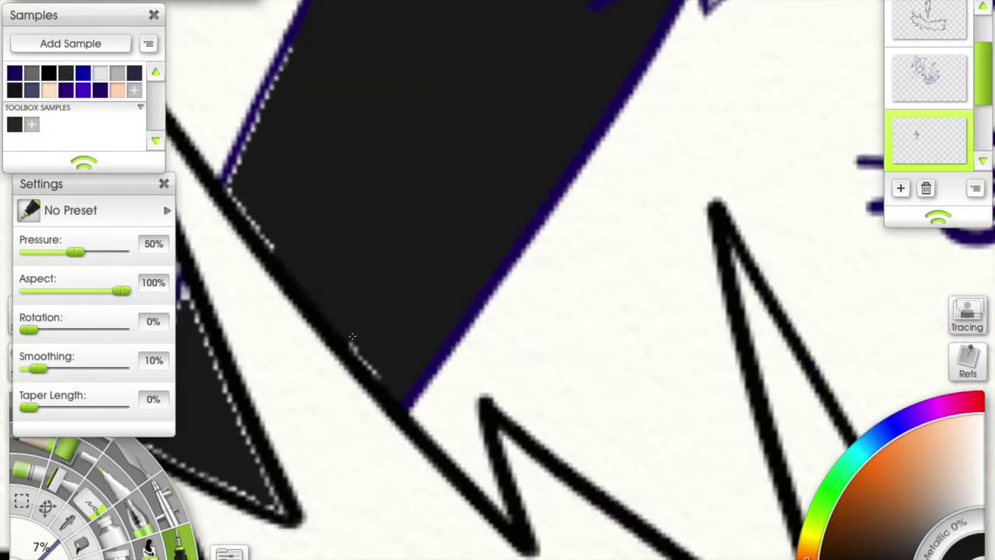
{"action": "left_click_drag", "start_coordinate": [310, 296], "coordinate": [328, 360]}
{"action": "scroll", "coordinate": [325, 206], "scroll_direction": "down", "scroll_amount": 5}
{"action": "left_click_drag", "start_coordinate": [346, 121], "coordinate": [445, 342]}
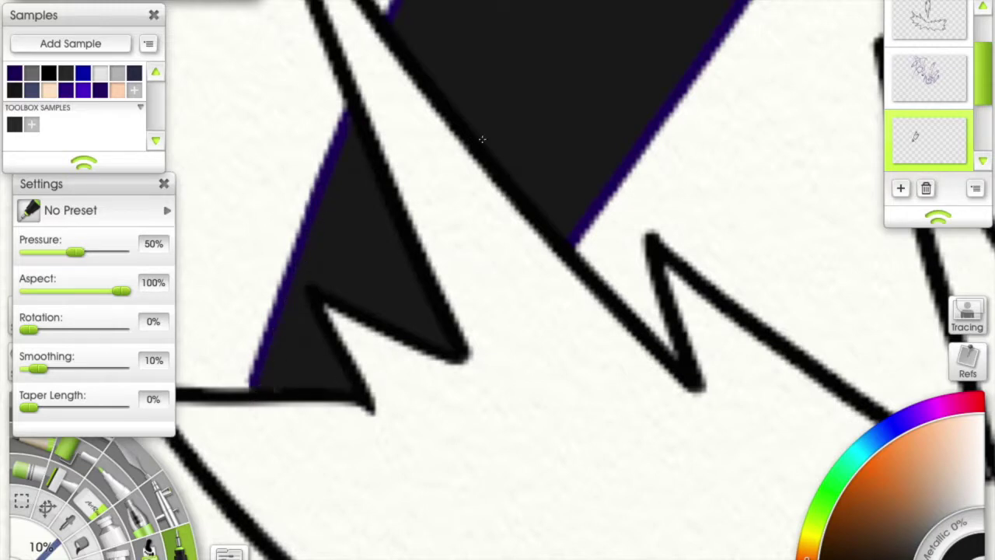
{"action": "scroll", "coordinate": [482, 139], "scroll_direction": "down", "scroll_amount": 3}
Sample the hair's near-black and ink over the fill gaps along the upper figure's hair outline.
{"action": "key", "text": "alt"}
{"action": "key", "text": "alt"}
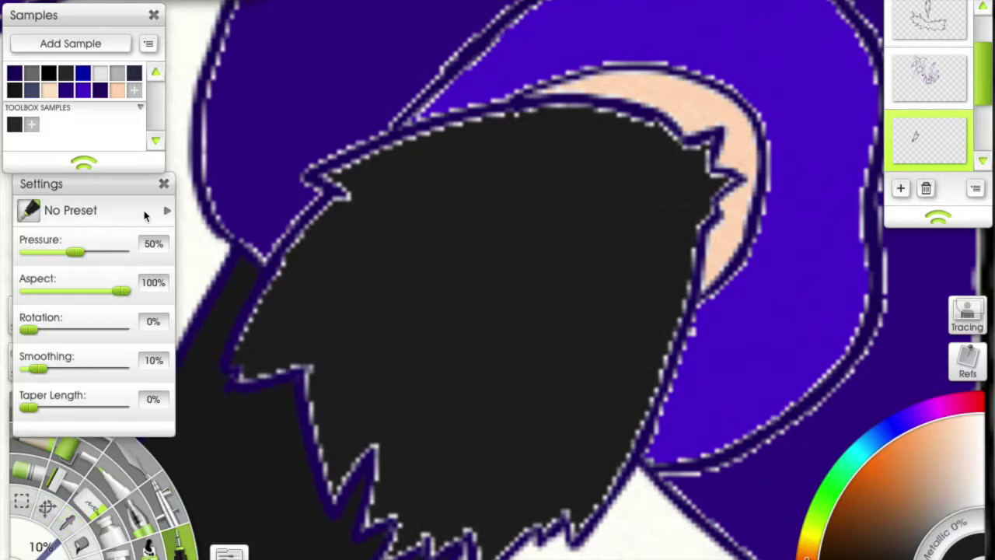
{"action": "left_click", "coordinate": [67, 75]}
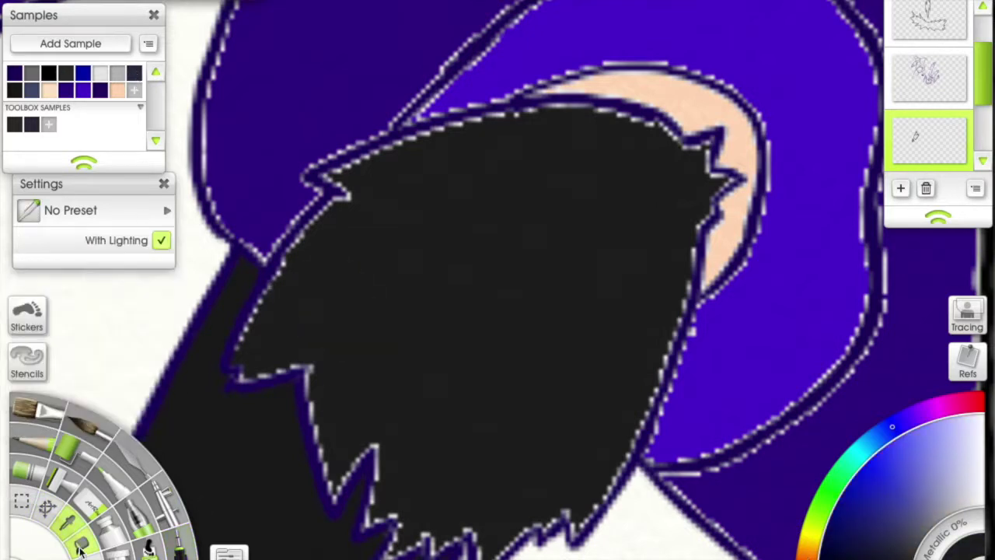
{"action": "left_click", "coordinate": [179, 548]}
{"action": "key", "text": "ctrl+z"}
{"action": "key", "text": "ctrl+z"}
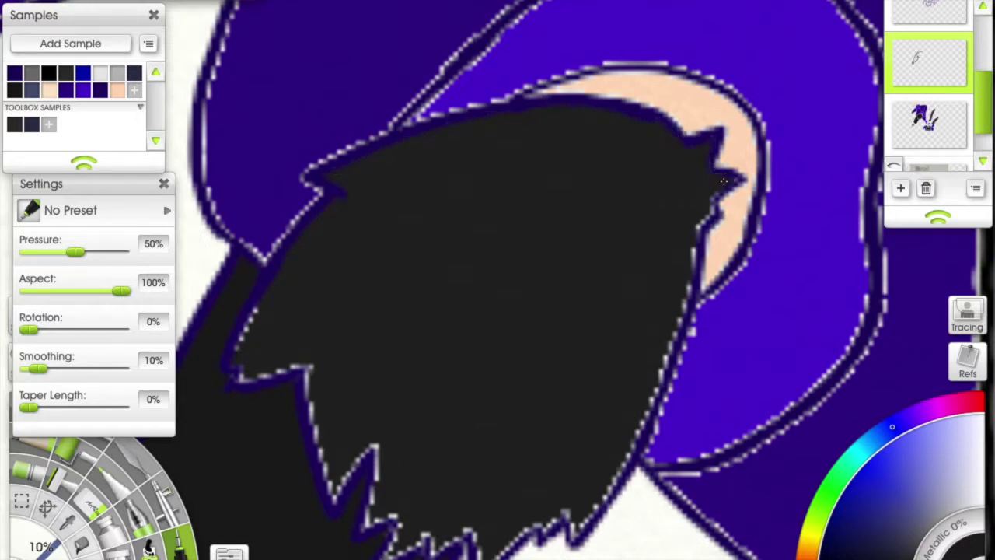
{"action": "scroll", "coordinate": [686, 235], "scroll_direction": "down", "scroll_amount": 5}
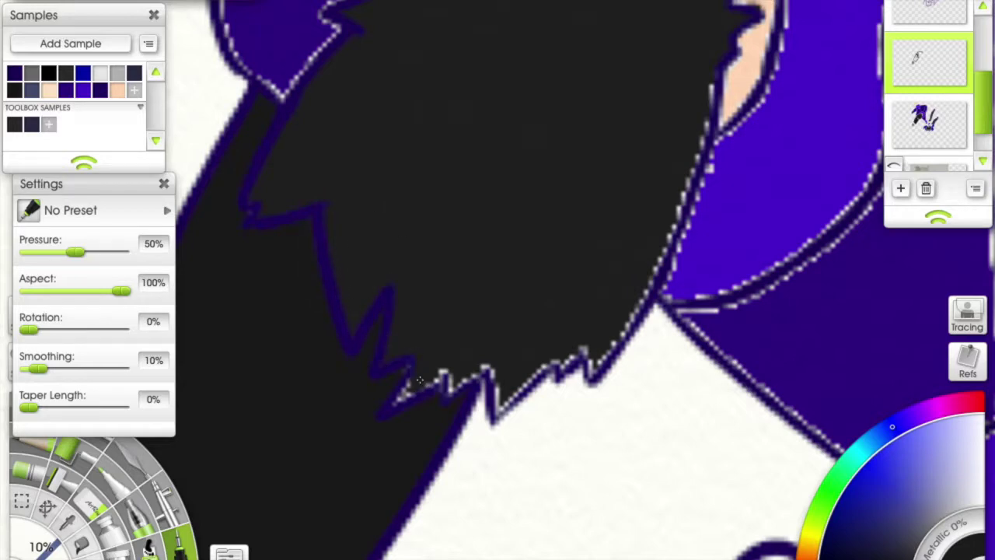
{"action": "scroll", "coordinate": [426, 305], "scroll_direction": "right", "scroll_amount": 3}
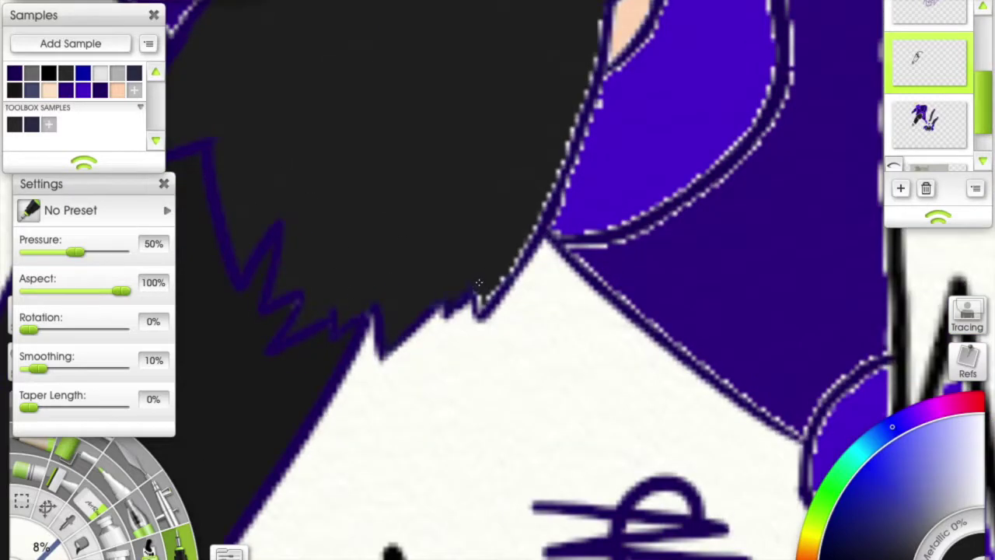
{"action": "scroll", "coordinate": [538, 201], "scroll_direction": "up", "scroll_amount": 2}
{"action": "scroll", "coordinate": [538, 201], "scroll_direction": "left", "scroll_amount": 4}
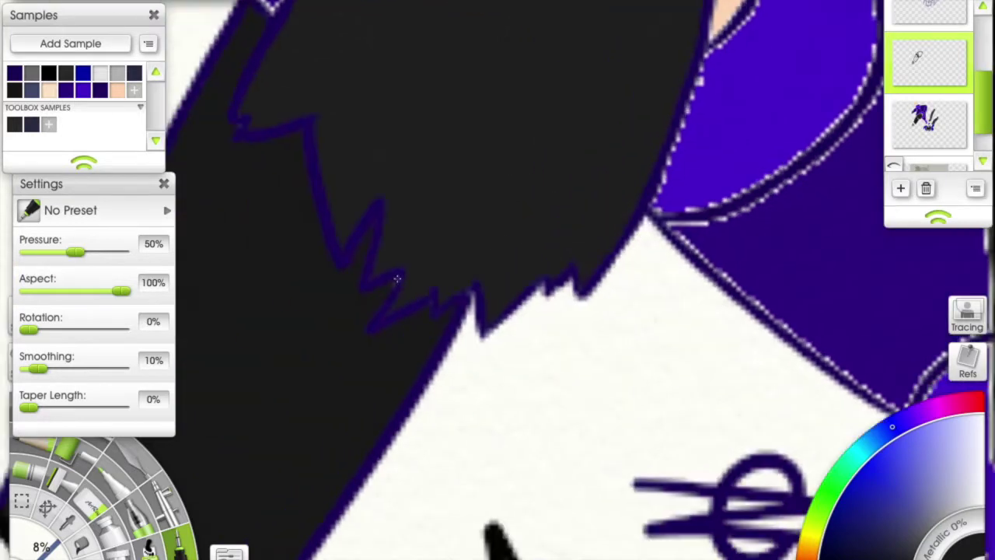
{"action": "scroll", "coordinate": [458, 301], "scroll_direction": "up", "scroll_amount": 5}
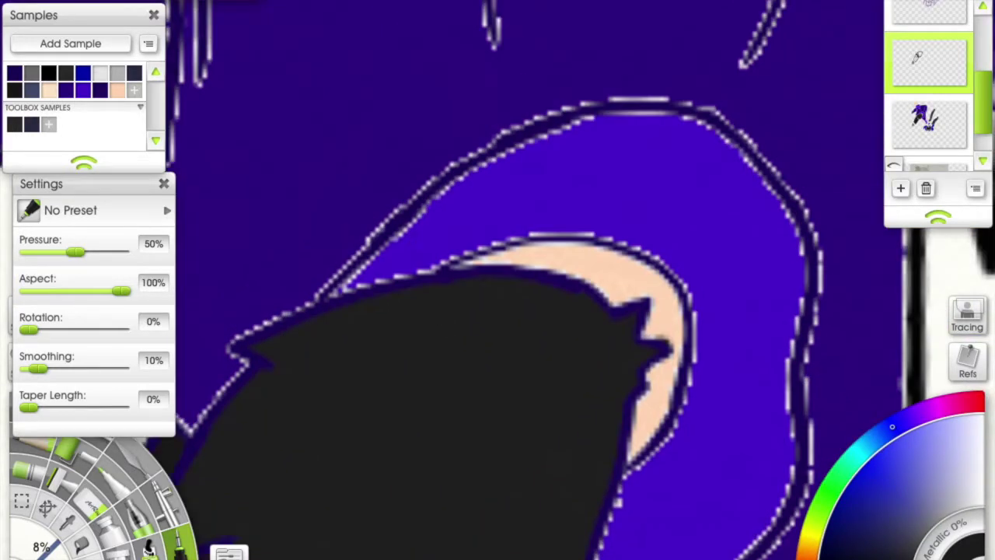
Set the pen size to 11% and ink dark indigo over the fill gaps along the coat's edge and folds near the hair.
{"action": "scroll", "coordinate": [226, 340], "scroll_direction": "left", "scroll_amount": 5}
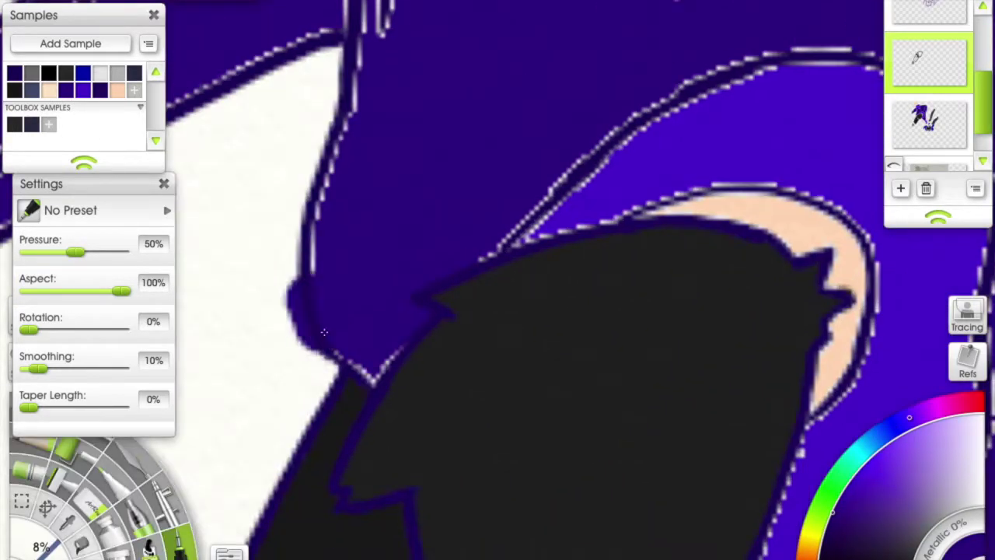
{"action": "scroll", "coordinate": [337, 158], "scroll_direction": "up", "scroll_amount": 5}
{"action": "left_click_drag", "start_coordinate": [62, 547], "coordinate": [78, 546]}
{"action": "left_click_drag", "start_coordinate": [474, 31], "coordinate": [660, 185]}
{"action": "scroll", "coordinate": [474, 438], "scroll_direction": "right", "scroll_amount": 4}
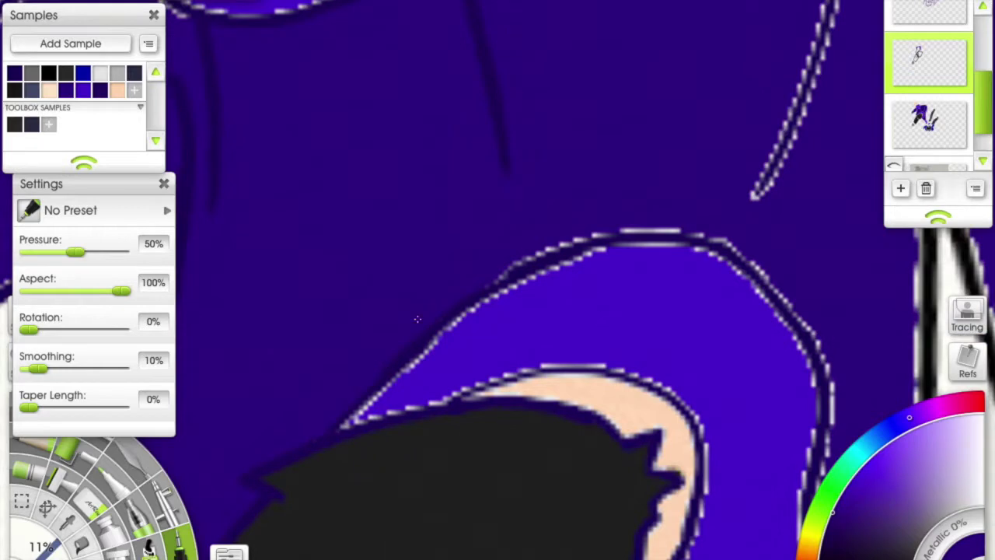
Ink dark indigo over the coat's fill gaps around the outer outline of the hood lining.
{"action": "left_click_drag", "start_coordinate": [622, 223], "coordinate": [781, 297]}
{"action": "scroll", "coordinate": [782, 297], "scroll_direction": "right", "scroll_amount": 6}
{"action": "scroll", "coordinate": [781, 297], "scroll_direction": "down", "scroll_amount": 4}
{"action": "left_click_drag", "start_coordinate": [544, 294], "coordinate": [581, 486]}
{"action": "scroll", "coordinate": [581, 486], "scroll_direction": "down", "scroll_amount": 3}
{"action": "left_click_drag", "start_coordinate": [520, 308], "coordinate": [524, 237]}
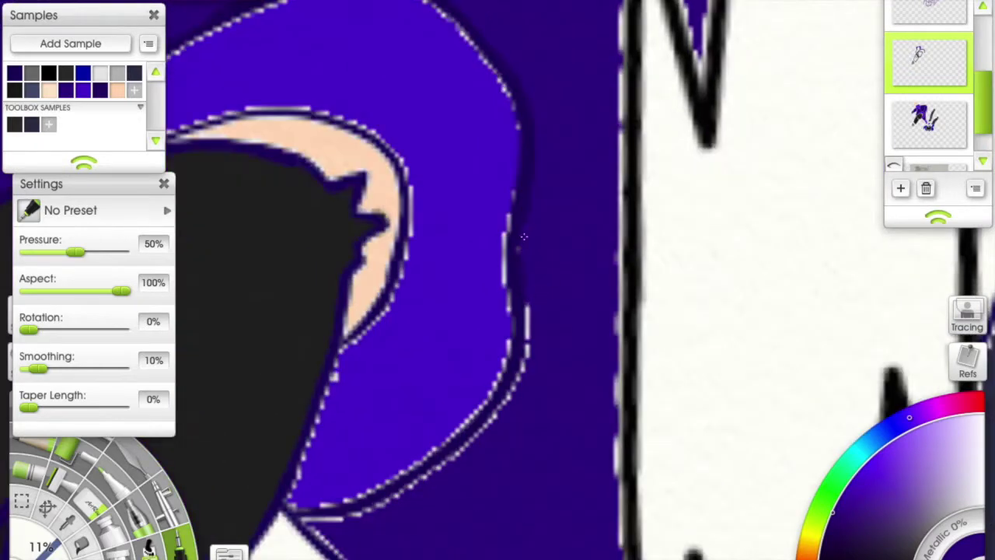
{"action": "scroll", "coordinate": [493, 438], "scroll_direction": "down", "scroll_amount": 4}
{"action": "mouse_move", "coordinate": [399, 351]}
{"action": "left_mouse_down"}
{"action": "mouse_move", "coordinate": [571, 402]}
{"action": "mouse_move", "coordinate": [622, 218]}
{"action": "left_mouse_up"}
Ink dark indigo over the coat's fill gaps beside the black spike and along the long curved fold.
{"action": "scroll", "coordinate": [568, 245], "scroll_direction": "up", "scroll_amount": 5}
{"action": "left_click_drag", "start_coordinate": [622, 152], "coordinate": [611, 397]}
{"action": "scroll", "coordinate": [611, 396], "scroll_direction": "down", "scroll_amount": 3}
{"action": "left_click_drag", "start_coordinate": [532, 366], "coordinate": [560, 217]}
{"action": "mouse_move", "coordinate": [575, 427]}
{"action": "left_mouse_down"}
{"action": "mouse_move", "coordinate": [614, 280]}
{"action": "mouse_move", "coordinate": [630, 132]}
{"action": "left_mouse_up"}
{"action": "scroll", "coordinate": [470, 334], "scroll_direction": "up", "scroll_amount": 3}
{"action": "left_click_drag", "start_coordinate": [311, 446], "coordinate": [426, 35]}
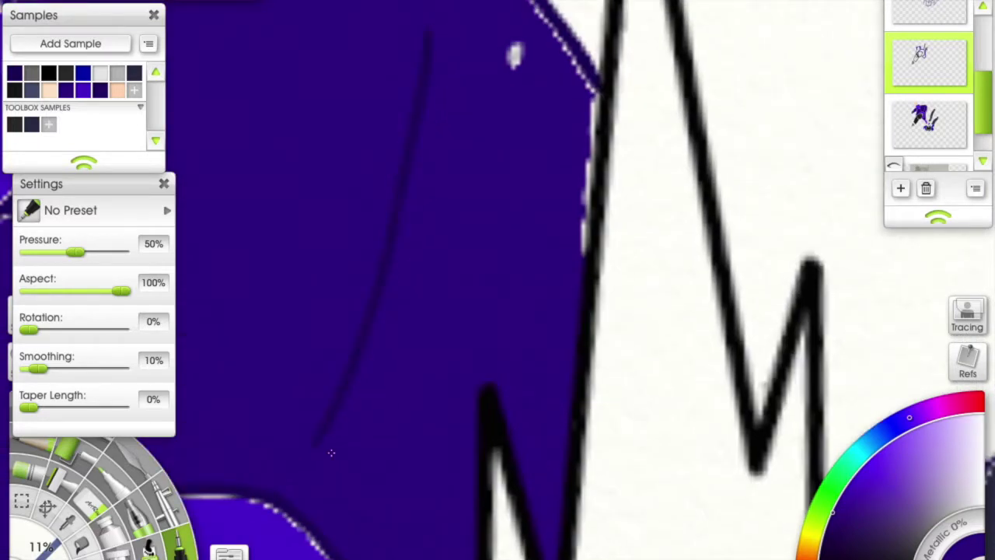
Ink dark indigo over the unfilled spot near the spike and the fill gaps along the coat's upper edge.
{"action": "scroll", "coordinate": [582, 252], "scroll_direction": "down", "scroll_amount": 3}
{"action": "mouse_move", "coordinate": [599, 105]}
{"action": "left_mouse_down"}
{"action": "mouse_move", "coordinate": [581, 253]}
{"action": "mouse_move", "coordinate": [497, 165]}
{"action": "left_mouse_up"}
{"action": "left_click_drag", "start_coordinate": [579, 233], "coordinate": [630, 310]}
{"action": "scroll", "coordinate": [630, 311], "scroll_direction": "up", "scroll_amount": 3}
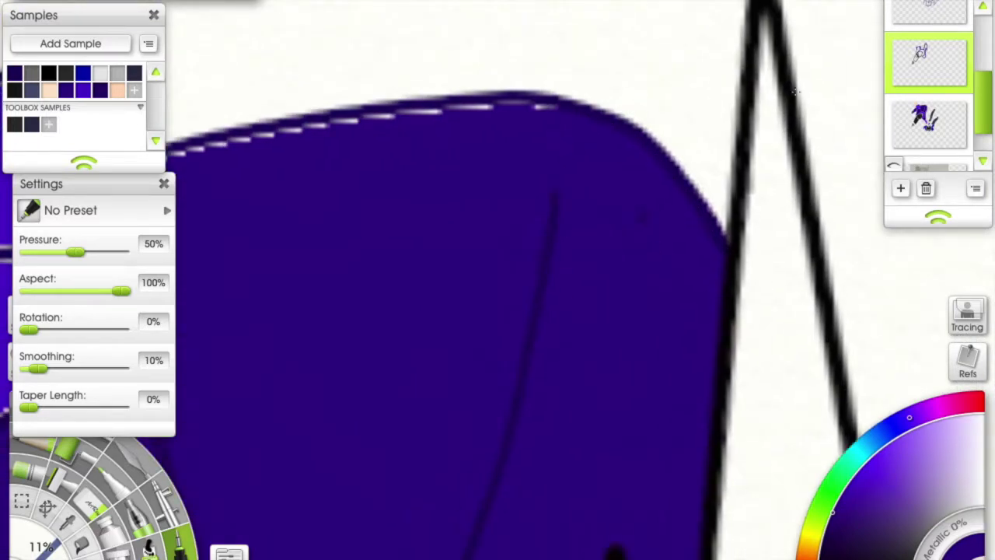
{"action": "left_click", "coordinate": [925, 85]}
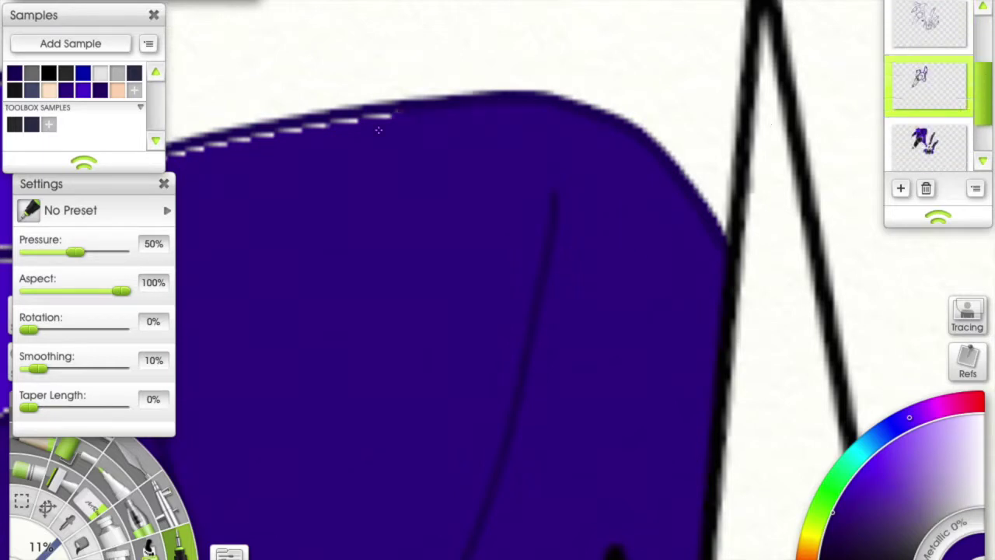
{"action": "scroll", "coordinate": [492, 134], "scroll_direction": "down", "scroll_amount": 2}
Ink dark indigo over the fill gaps around the bright violet cuff and along the sleeve's outlines.
{"action": "mouse_move", "coordinate": [492, 133]}
{"action": "left_mouse_down"}
{"action": "mouse_move", "coordinate": [484, 255]}
{"action": "mouse_move", "coordinate": [498, 350]}
{"action": "left_mouse_up"}
{"action": "scroll", "coordinate": [497, 350], "scroll_direction": "down", "scroll_amount": 2}
{"action": "left_click_drag", "start_coordinate": [374, 206], "coordinate": [318, 322]}
{"action": "scroll", "coordinate": [350, 264], "scroll_direction": "down", "scroll_amount": 2}
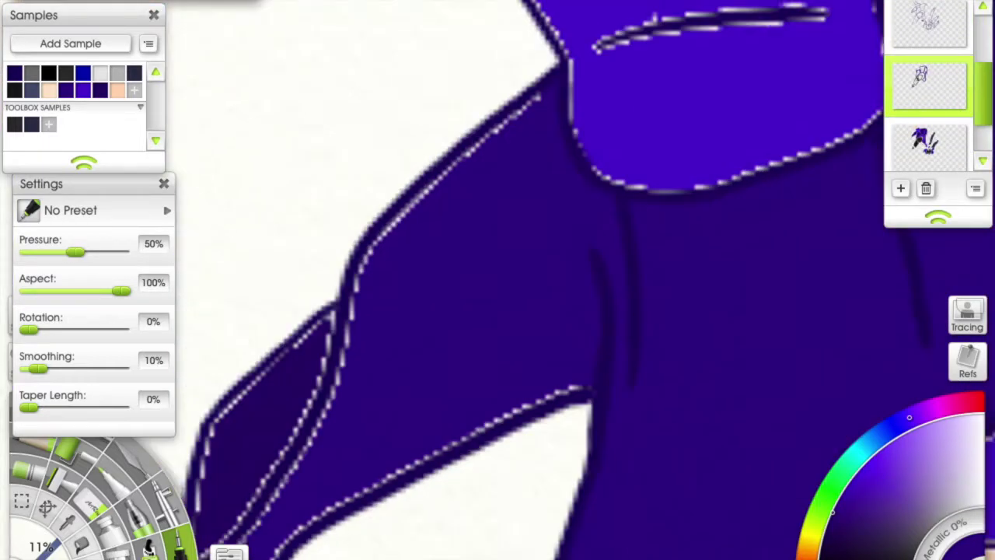
{"action": "left_click_drag", "start_coordinate": [404, 235], "coordinate": [516, 128]}
{"action": "mouse_move", "coordinate": [353, 413]}
{"action": "left_mouse_down"}
{"action": "mouse_move", "coordinate": [372, 433]}
{"action": "mouse_move", "coordinate": [658, 264]}
{"action": "mouse_move", "coordinate": [681, 269]}
{"action": "left_mouse_up"}
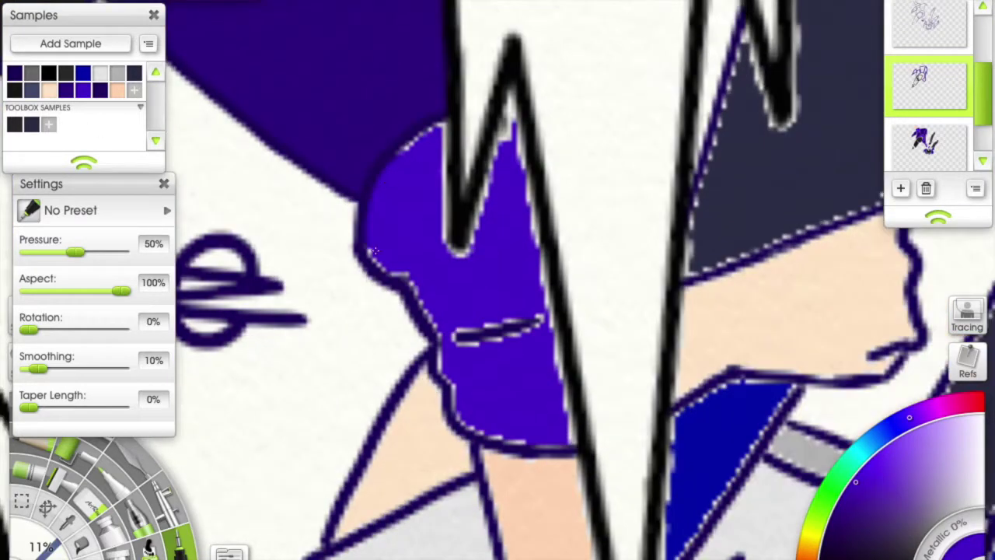
Ink bright violet over the fill gaps around the glove's outline and crease.
{"action": "left_click_drag", "start_coordinate": [455, 339], "coordinate": [531, 325]}
{"action": "left_click_drag", "start_coordinate": [532, 218], "coordinate": [555, 346]}
{"action": "mouse_move", "coordinate": [455, 257]}
{"action": "left_mouse_down"}
{"action": "mouse_move", "coordinate": [498, 148]}
{"action": "mouse_move", "coordinate": [548, 287]}
{"action": "mouse_move", "coordinate": [572, 449]}
{"action": "mouse_move", "coordinate": [447, 363]}
{"action": "mouse_move", "coordinate": [437, 128]}
{"action": "mouse_move", "coordinate": [420, 138]}
{"action": "mouse_move", "coordinate": [451, 257]}
{"action": "mouse_move", "coordinate": [325, 319]}
{"action": "left_mouse_up"}
{"action": "mouse_move", "coordinate": [362, 198]}
{"action": "left_mouse_down"}
{"action": "mouse_move", "coordinate": [450, 10]}
{"action": "mouse_move", "coordinate": [515, 82]}
{"action": "mouse_move", "coordinate": [513, 209]}
{"action": "mouse_move", "coordinate": [393, 325]}
{"action": "left_mouse_up"}
Ink bright violet over the fill gaps along the inner and outer edges of the hood lining.
{"action": "left_click_drag", "start_coordinate": [376, 271], "coordinate": [391, 489]}
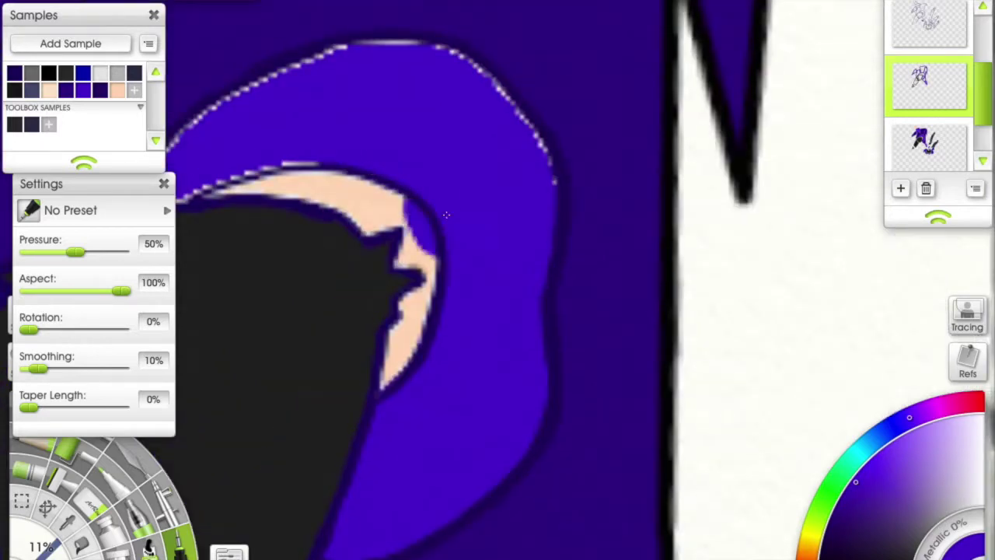
{"action": "mouse_move", "coordinate": [257, 165]}
{"action": "left_mouse_down"}
{"action": "mouse_move", "coordinate": [342, 48]}
{"action": "mouse_move", "coordinate": [482, 71]}
{"action": "left_mouse_up"}
{"action": "left_click_drag", "start_coordinate": [217, 249], "coordinate": [474, 233]}
{"action": "left_click_drag", "start_coordinate": [347, 207], "coordinate": [476, 89]}
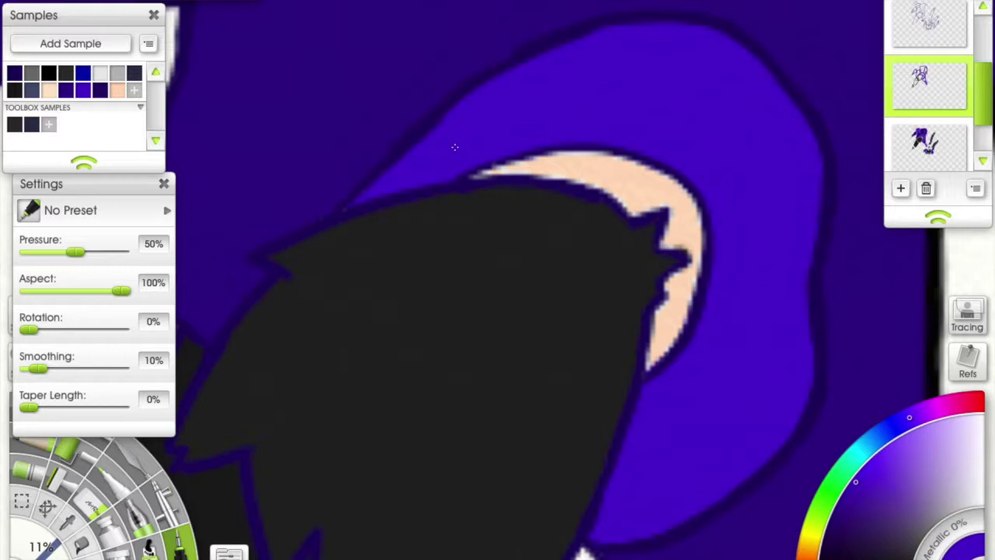
Undo the last two strokes along the hood lining's inner edge and re-ink the gap there in bright violet.
{"action": "key", "text": "ctrl+z"}
{"action": "key", "text": "ctrl+z"}
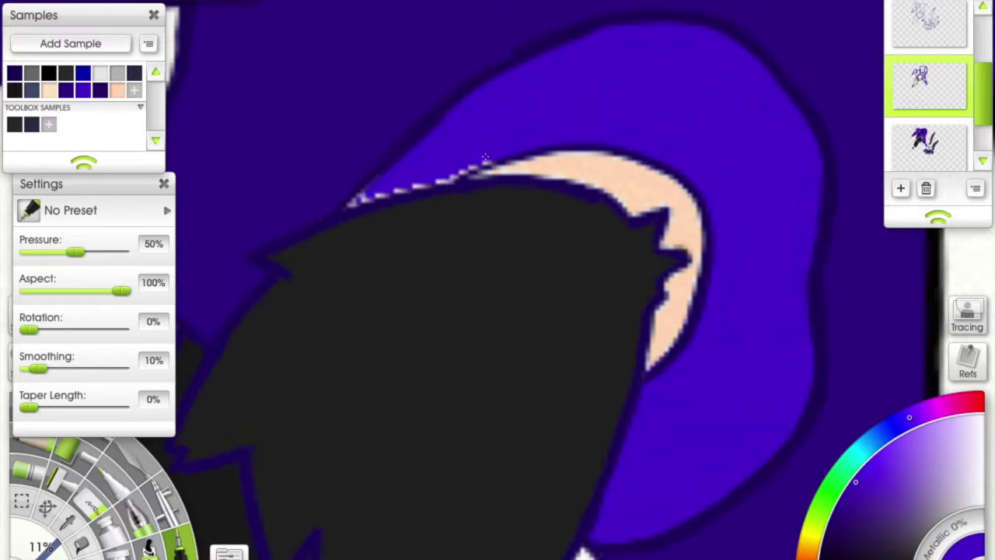
{"action": "scroll", "coordinate": [371, 189], "scroll_direction": "up", "scroll_amount": 3}
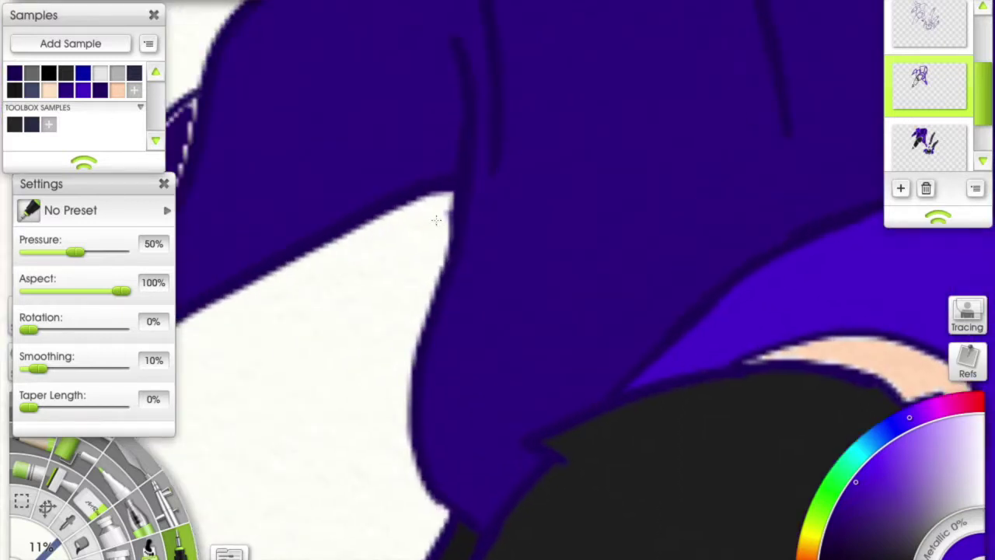
Ink bright violet over the fill gaps around the turned-up cuff, including its upper edge by the bare arm.
{"action": "scroll", "coordinate": [441, 232], "scroll_direction": "down", "scroll_amount": 2}
{"action": "scroll", "coordinate": [348, 231], "scroll_direction": "up", "scroll_amount": 5}
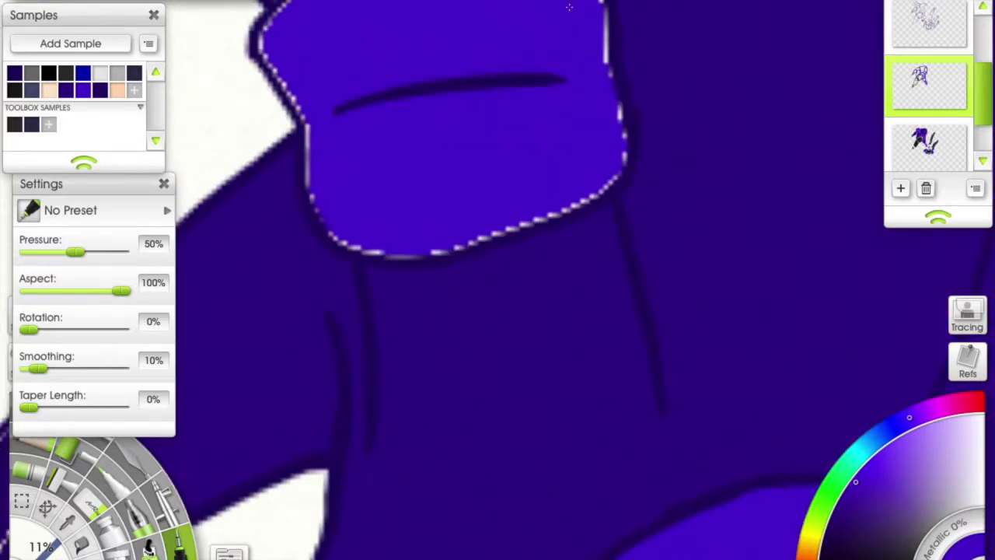
{"action": "mouse_move", "coordinate": [346, 296]}
{"action": "left_mouse_down"}
{"action": "mouse_move", "coordinate": [378, 327]}
{"action": "mouse_move", "coordinate": [457, 333]}
{"action": "mouse_move", "coordinate": [603, 293]}
{"action": "mouse_move", "coordinate": [654, 243]}
{"action": "left_mouse_up"}
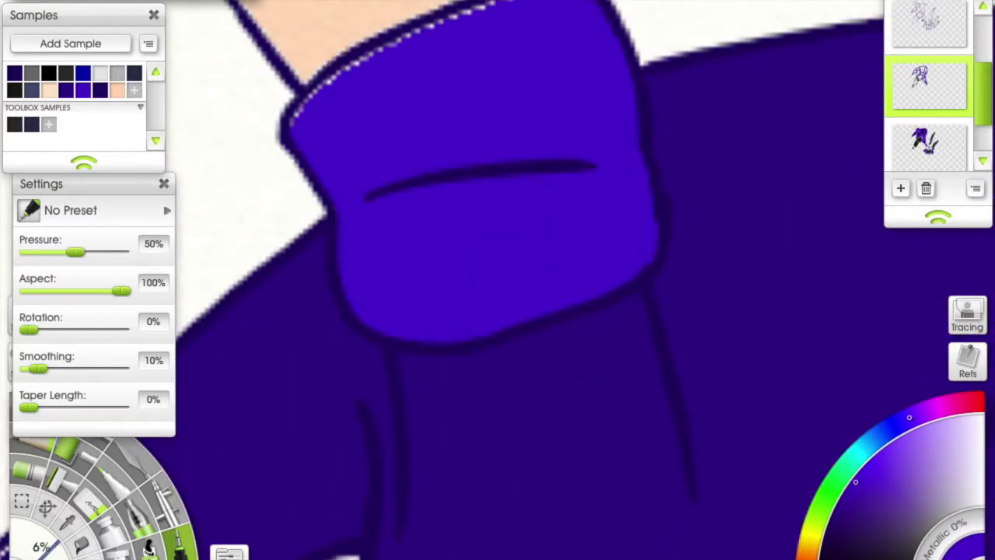
{"action": "left_click_drag", "start_coordinate": [494, 2], "coordinate": [354, 70]}
Ink the darkest indigo over the fill gaps around the shaded underside of the coat tail.
{"action": "scroll", "coordinate": [405, 155], "scroll_direction": "down", "scroll_amount": 5}
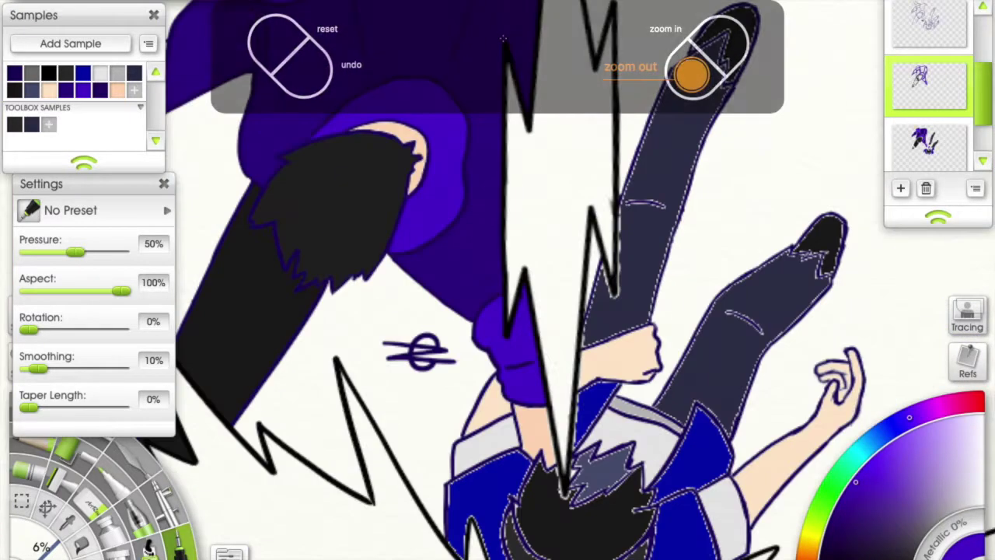
{"action": "scroll", "coordinate": [730, 154], "scroll_direction": "up", "scroll_amount": 3}
{"action": "scroll", "coordinate": [287, 148], "scroll_direction": "up", "scroll_amount": 2}
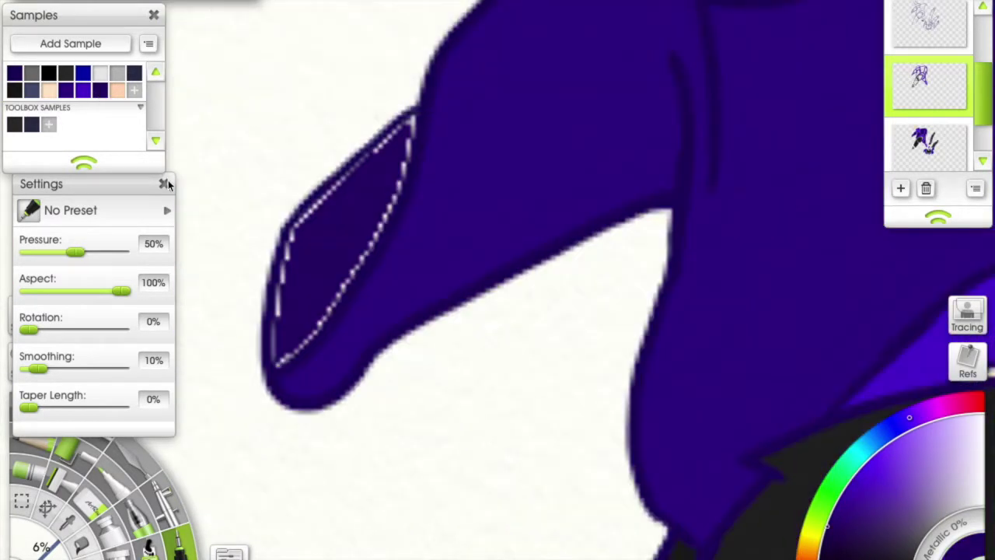
{"action": "mouse_move", "coordinate": [289, 349]}
{"action": "left_mouse_down"}
{"action": "mouse_move", "coordinate": [313, 335]}
{"action": "mouse_move", "coordinate": [397, 185]}
{"action": "mouse_move", "coordinate": [295, 226]}
{"action": "left_mouse_up"}
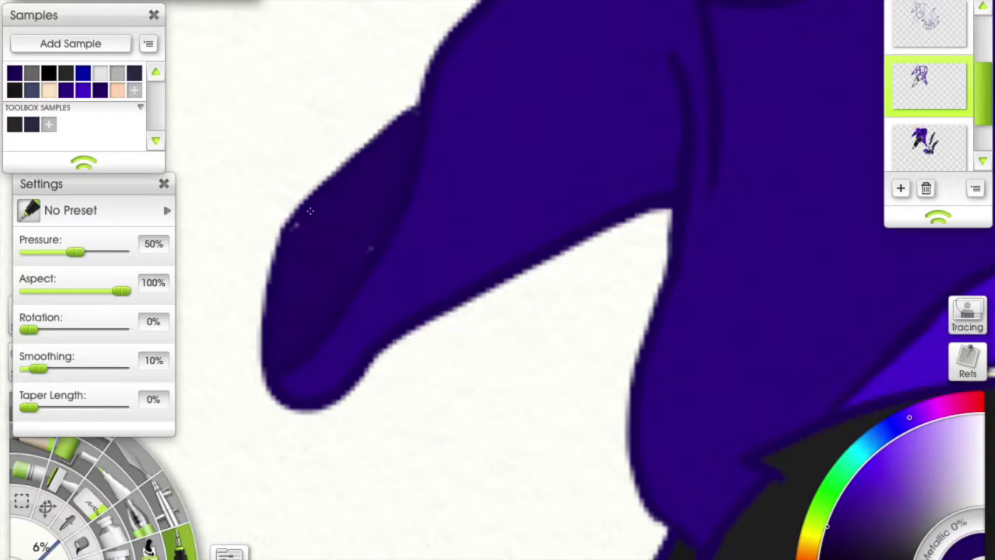
Ink blue over the fill gaps along the fallen figure's jacket on the left side of the headband.
{"action": "scroll", "coordinate": [396, 200], "scroll_direction": "down", "scroll_amount": 4}
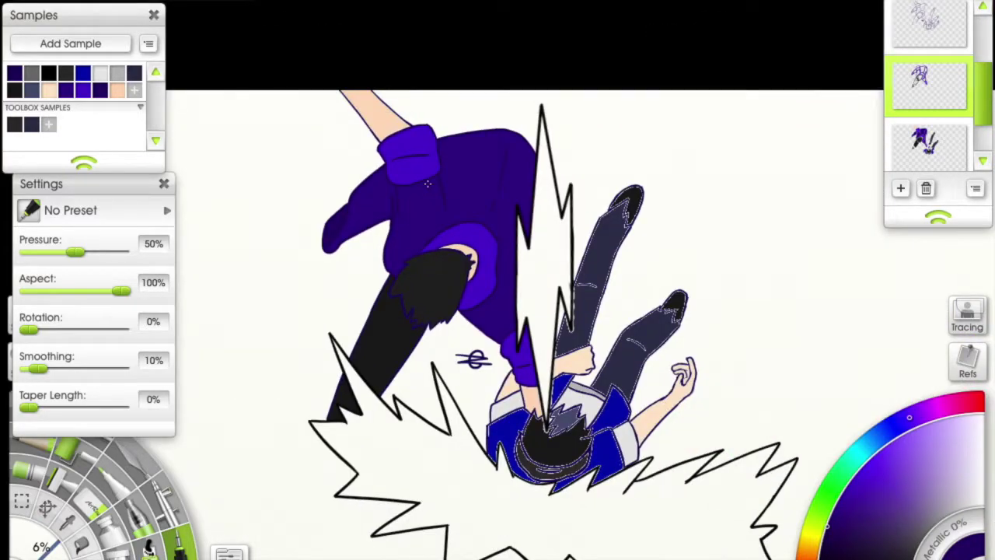
{"action": "scroll", "coordinate": [427, 183], "scroll_direction": "up", "scroll_amount": 5}
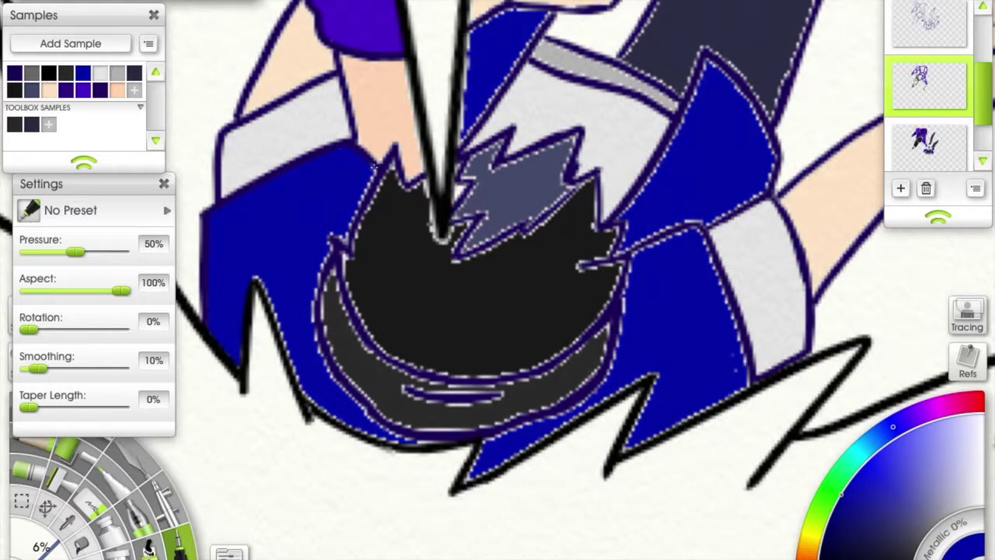
{"action": "scroll", "coordinate": [340, 239], "scroll_direction": "up", "scroll_amount": 3}
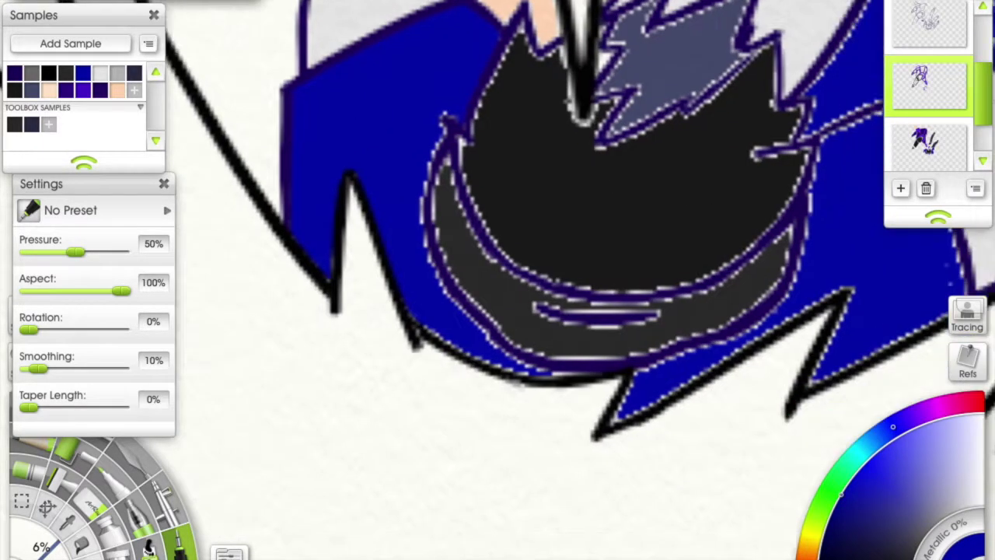
{"action": "scroll", "coordinate": [381, 262], "scroll_direction": "right", "scroll_amount": 3}
{"action": "scroll", "coordinate": [347, 334], "scroll_direction": "right", "scroll_amount": 1}
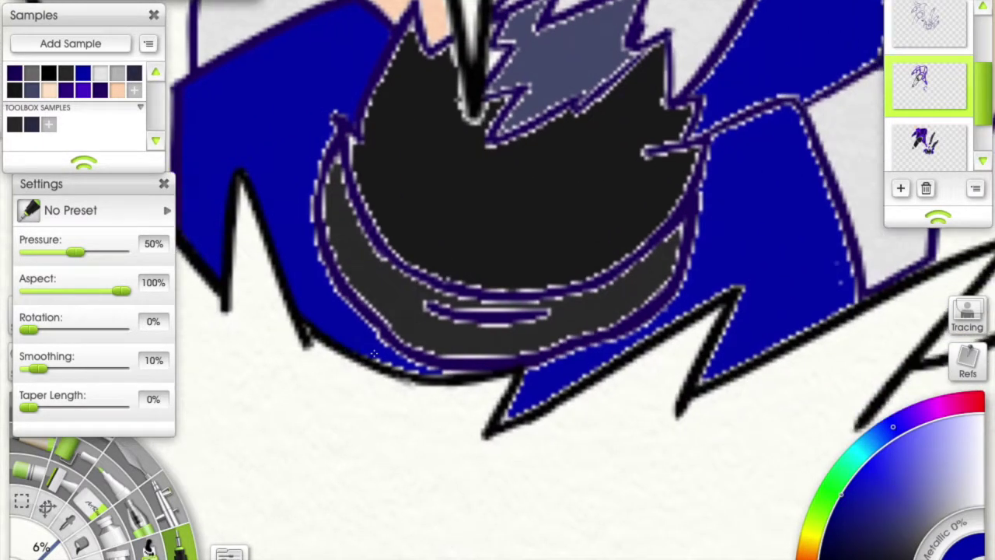
{"action": "mouse_move", "coordinate": [363, 318]}
{"action": "left_mouse_down"}
{"action": "mouse_move", "coordinate": [316, 180]}
{"action": "mouse_move", "coordinate": [353, 116]}
{"action": "left_mouse_up"}
Ink blue over the jacket's fill gaps below and to the right of the headband, up to the white sleeve cuff.
{"action": "scroll", "coordinate": [370, 109], "scroll_direction": "down", "scroll_amount": 4}
{"action": "scroll", "coordinate": [371, 109], "scroll_direction": "right", "scroll_amount": 5}
{"action": "mouse_move", "coordinate": [384, 322]}
{"action": "left_mouse_down"}
{"action": "mouse_move", "coordinate": [404, 295]}
{"action": "mouse_move", "coordinate": [544, 233]}
{"action": "mouse_move", "coordinate": [584, 276]}
{"action": "left_mouse_up"}
{"action": "mouse_move", "coordinate": [671, 237]}
{"action": "left_mouse_down"}
{"action": "mouse_move", "coordinate": [728, 161]}
{"action": "mouse_move", "coordinate": [676, 23]}
{"action": "mouse_move", "coordinate": [588, 35]}
{"action": "left_mouse_up"}
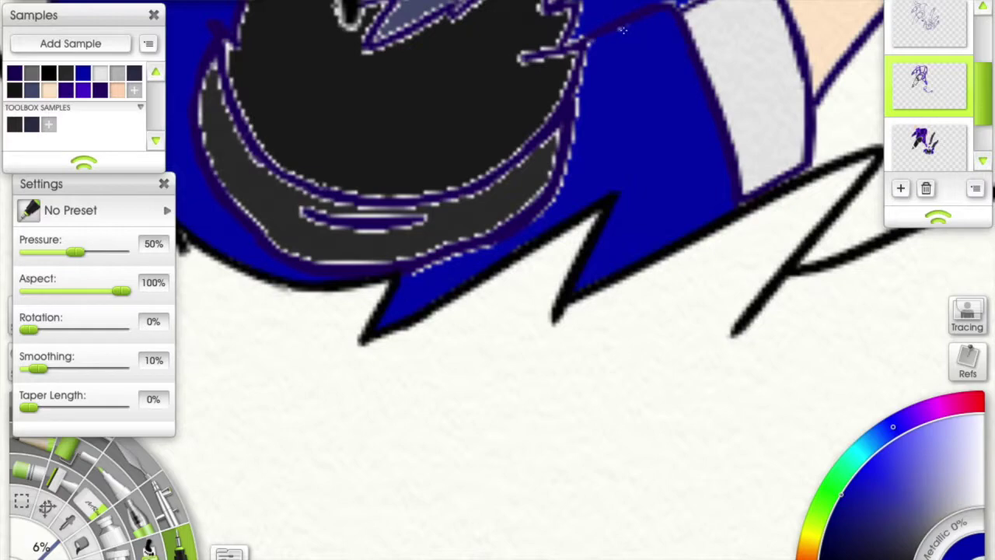
{"action": "left_click_drag", "start_coordinate": [416, 273], "coordinate": [477, 249]}
Ink blue over the fill gaps around the jacket's right flap and the jacket strip beside the large spike.
{"action": "scroll", "coordinate": [477, 249], "scroll_direction": "up", "scroll_amount": 8}
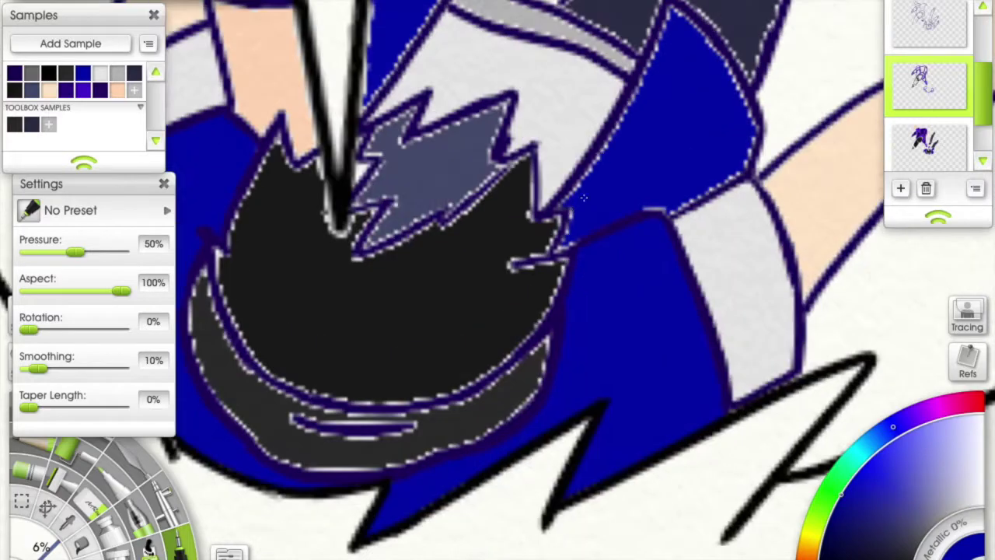
{"action": "mouse_move", "coordinate": [603, 148]}
{"action": "left_mouse_down"}
{"action": "mouse_move", "coordinate": [666, 25]}
{"action": "mouse_move", "coordinate": [695, 48]}
{"action": "mouse_move", "coordinate": [712, 43]}
{"action": "mouse_move", "coordinate": [753, 124]}
{"action": "left_mouse_up"}
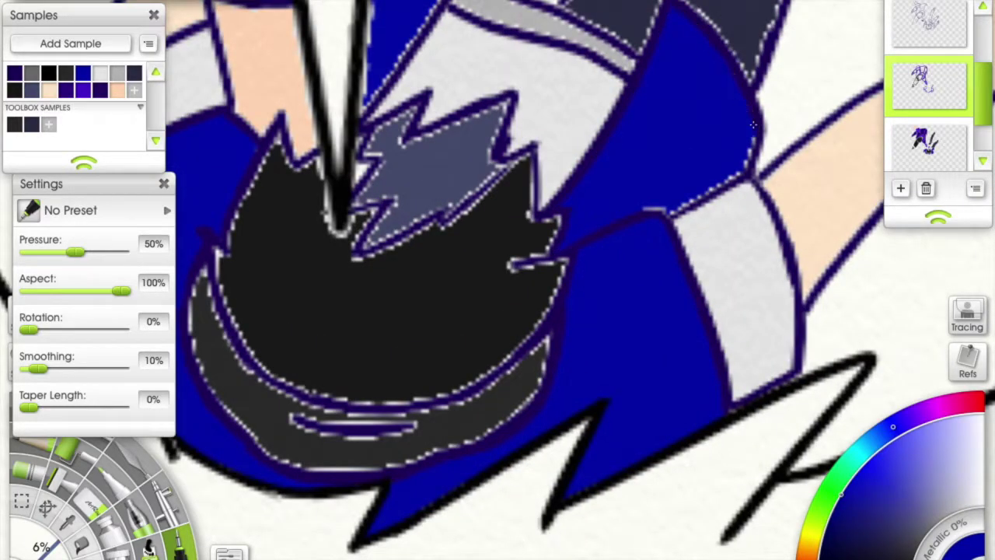
{"action": "scroll", "coordinate": [667, 200], "scroll_direction": "up", "scroll_amount": 6}
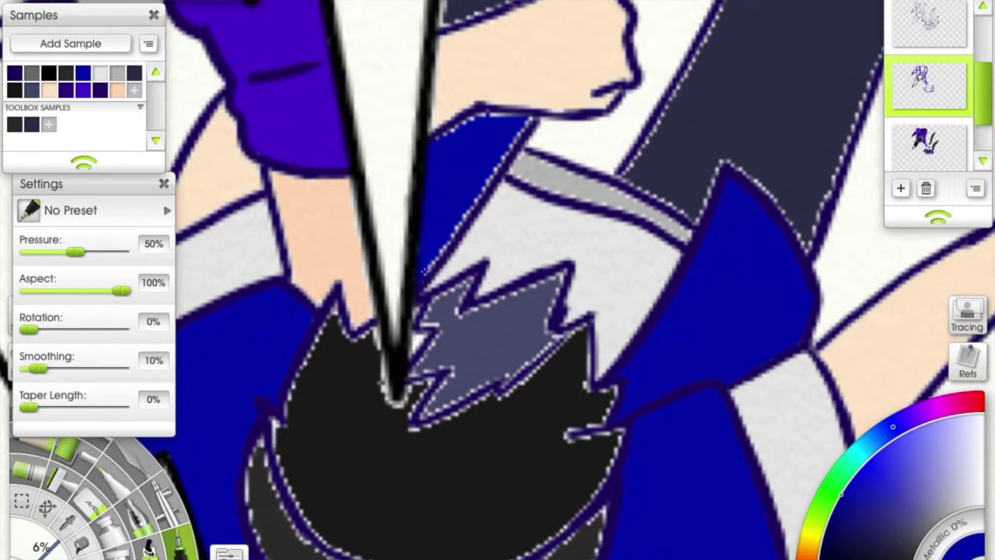
{"action": "left_click_drag", "start_coordinate": [424, 269], "coordinate": [505, 166]}
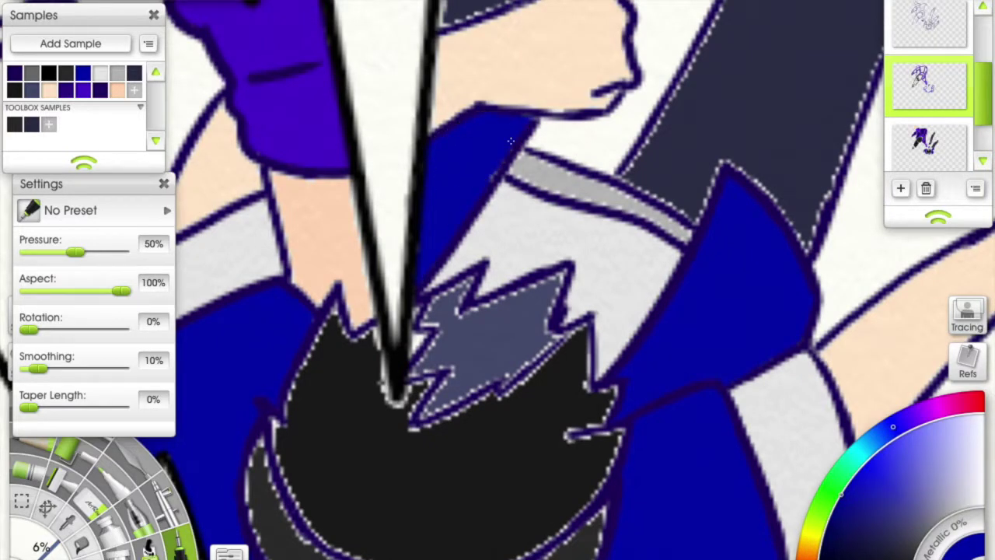
Ink dark navy over the fill gaps along the lower part of the trouser leg between the spike and the fist.
{"action": "scroll", "coordinate": [490, 167], "scroll_direction": "up", "scroll_amount": 5}
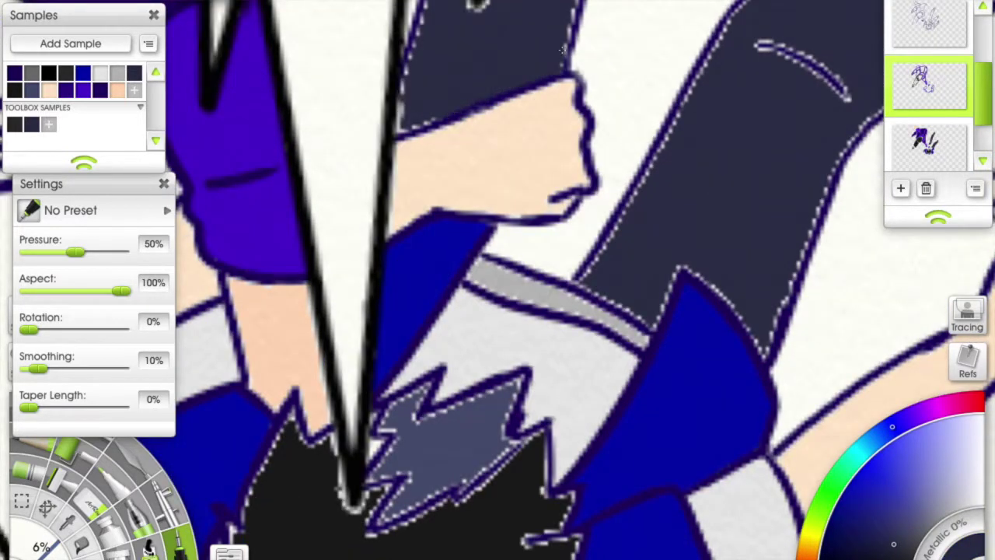
{"action": "mouse_move", "coordinate": [434, 115]}
{"action": "left_mouse_down"}
{"action": "mouse_move", "coordinate": [400, 132]}
{"action": "mouse_move", "coordinate": [471, 7]}
{"action": "left_mouse_up"}
{"action": "scroll", "coordinate": [498, 280], "scroll_direction": "up", "scroll_amount": 5}
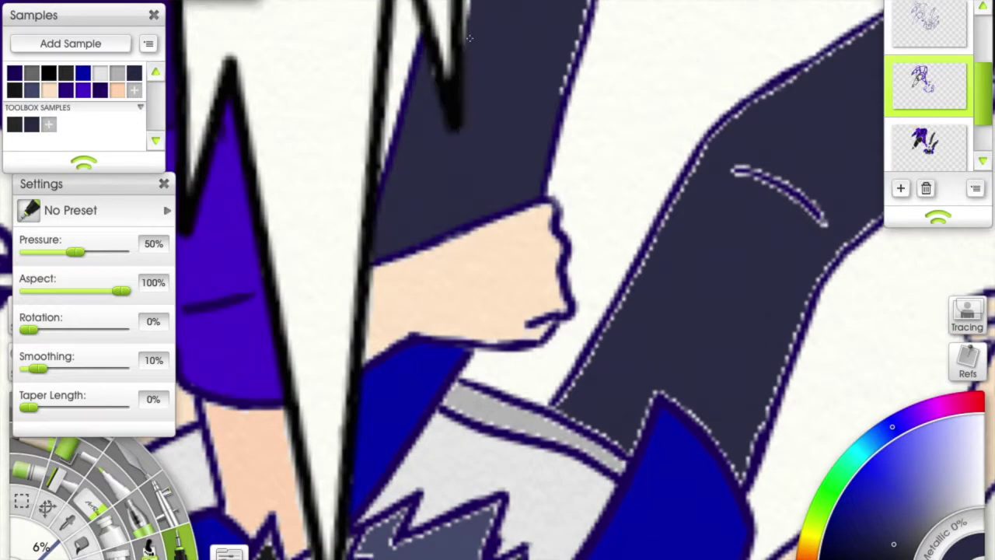
{"action": "scroll", "coordinate": [498, 279], "scroll_direction": "up", "scroll_amount": 4}
{"action": "scroll", "coordinate": [498, 280], "scroll_direction": "up", "scroll_amount": 7}
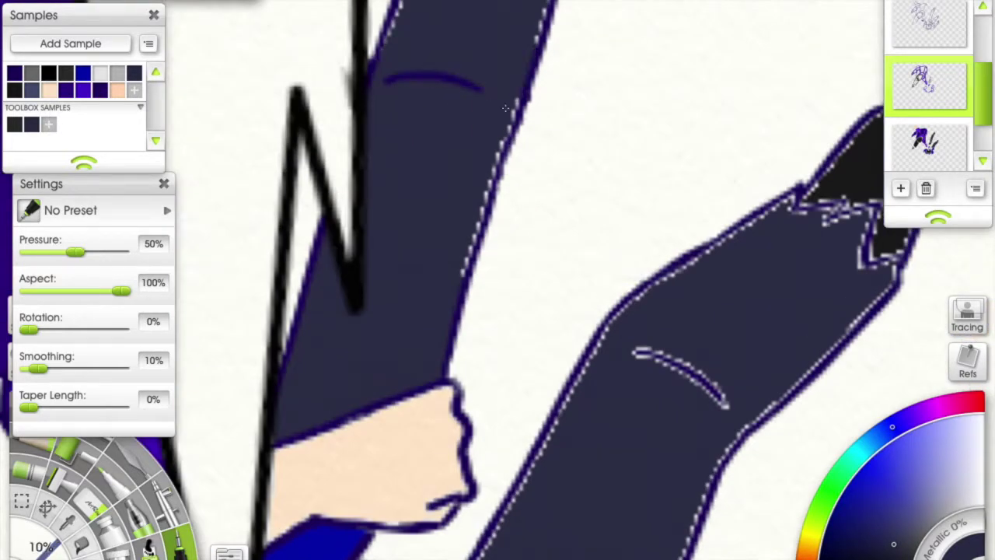
Ink dark navy over the fill gaps along the same trouser leg's upper outlines, up to the jagged edge at the shoe.
{"action": "scroll", "coordinate": [462, 255], "scroll_direction": "up", "scroll_amount": 10}
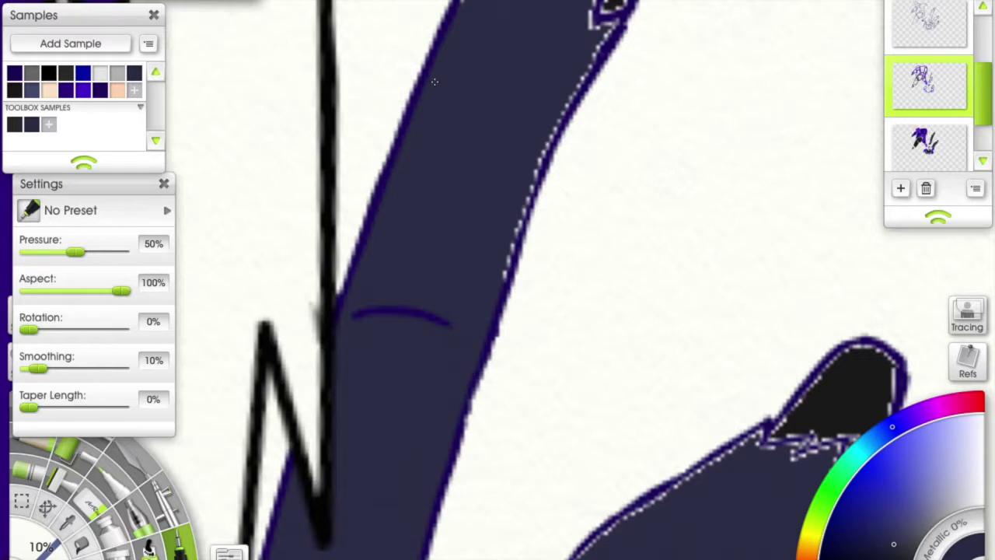
{"action": "left_click_drag", "start_coordinate": [535, 115], "coordinate": [507, 289]}
{"action": "scroll", "coordinate": [497, 280], "scroll_direction": "up", "scroll_amount": 6}
{"action": "mouse_move", "coordinate": [435, 101]}
{"action": "left_mouse_down"}
{"action": "mouse_move", "coordinate": [536, 39]}
{"action": "mouse_move", "coordinate": [566, 92]}
{"action": "left_mouse_up"}
{"action": "scroll", "coordinate": [498, 280], "scroll_direction": "down", "scroll_amount": 6}
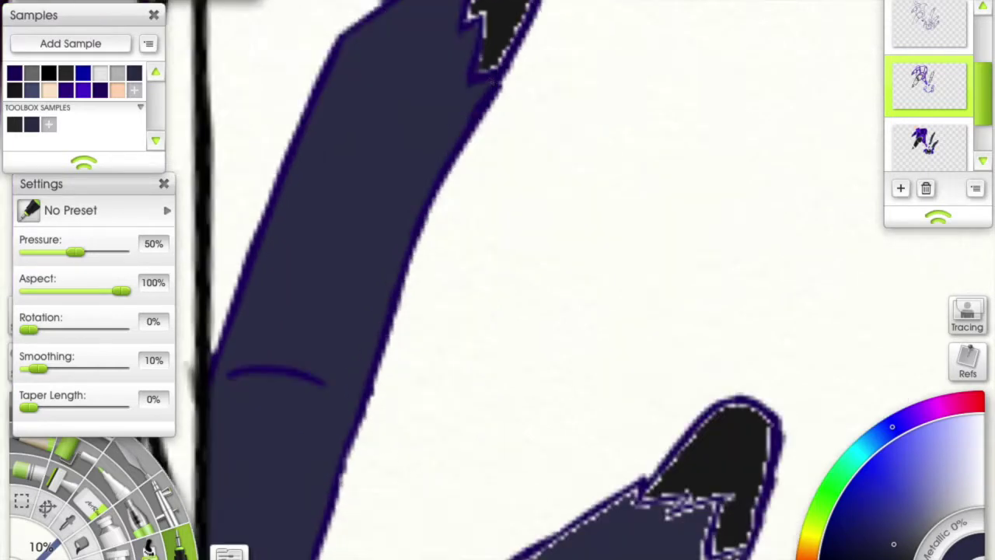
Ink dark navy over the fill gaps along both sides, the crease and the jagged hem of the other trouser leg.
{"action": "left_click_drag", "start_coordinate": [417, 281], "coordinate": [549, 127]}
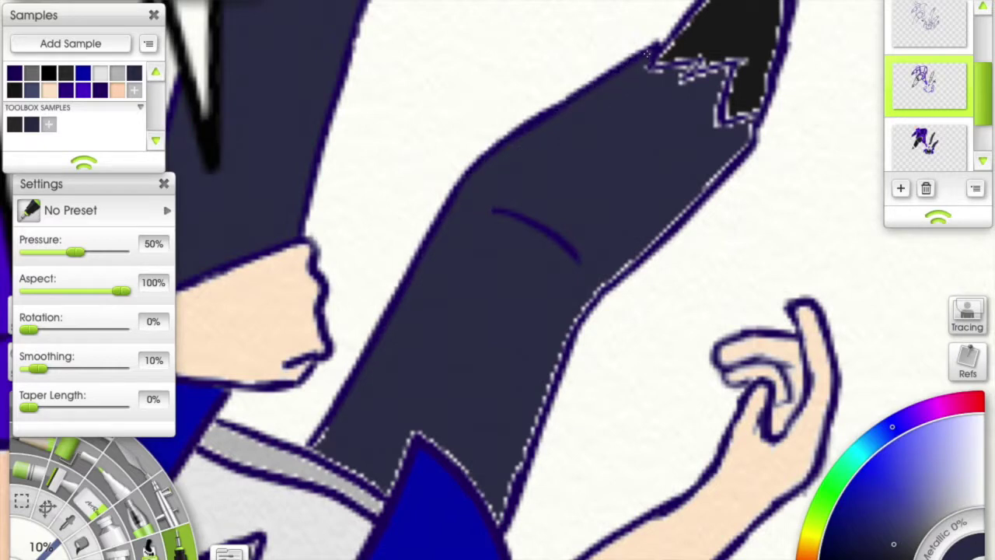
{"action": "left_click_drag", "start_coordinate": [682, 77], "coordinate": [737, 126]}
{"action": "mouse_move", "coordinate": [641, 247]}
{"action": "left_mouse_down"}
{"action": "mouse_move", "coordinate": [544, 424]}
{"action": "mouse_move", "coordinate": [459, 525]}
{"action": "left_mouse_up"}
{"action": "scroll", "coordinate": [459, 524], "scroll_direction": "down", "scroll_amount": 3}
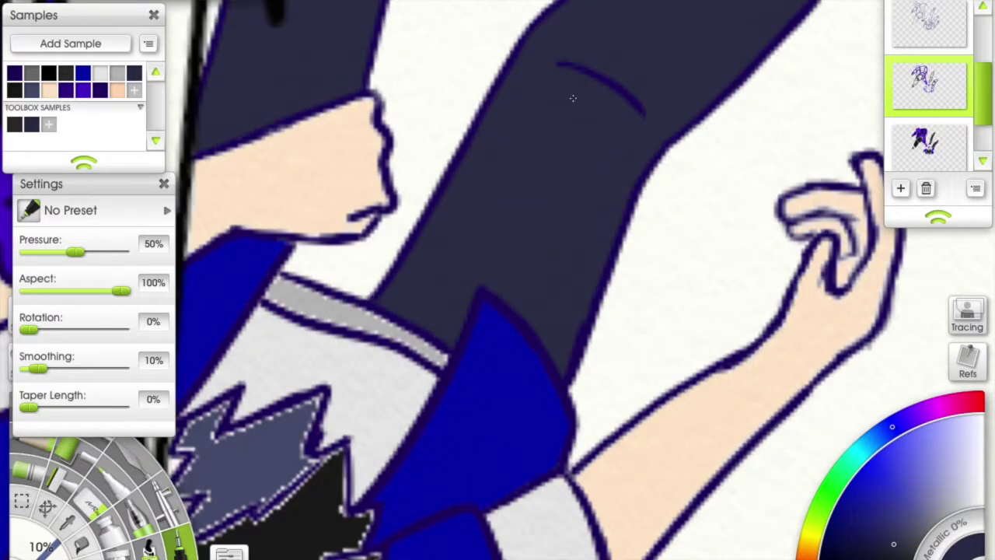
Ink near-black over the fill gaps around the outlines of both shoes.
{"action": "scroll", "coordinate": [484, 191], "scroll_direction": "up", "scroll_amount": 5}
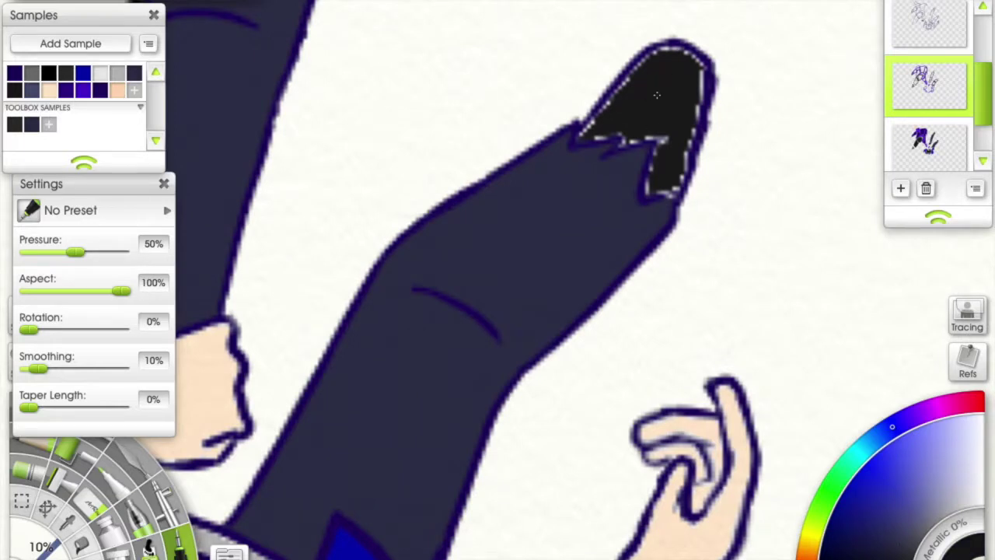
{"action": "left_click_drag", "start_coordinate": [688, 71], "coordinate": [667, 190]}
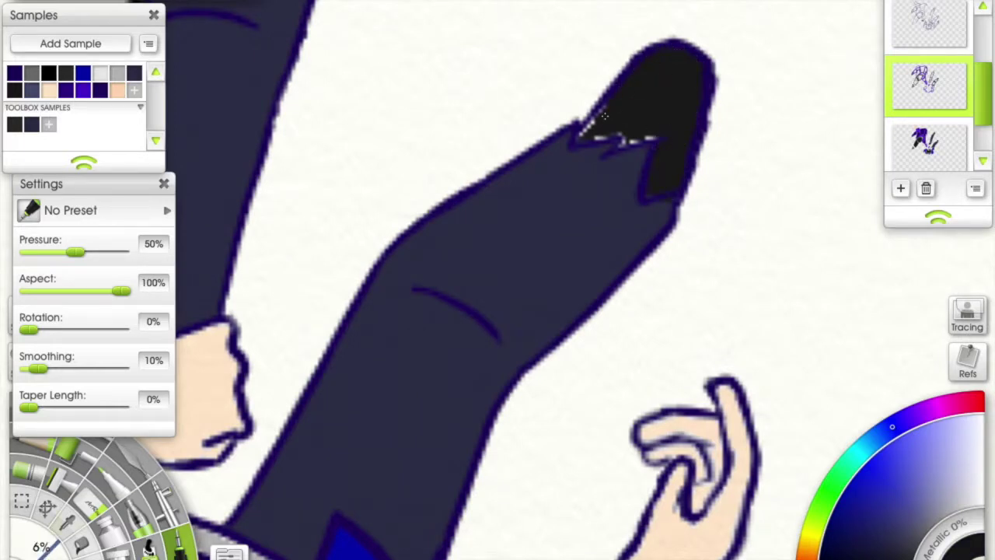
{"action": "mouse_move", "coordinate": [648, 185]}
{"action": "left_mouse_down"}
{"action": "mouse_move", "coordinate": [537, 139]}
{"action": "mouse_move", "coordinate": [566, 173]}
{"action": "mouse_move", "coordinate": [534, 277]}
{"action": "left_mouse_up"}
{"action": "left_click_drag", "start_coordinate": [502, 185], "coordinate": [437, 200]}
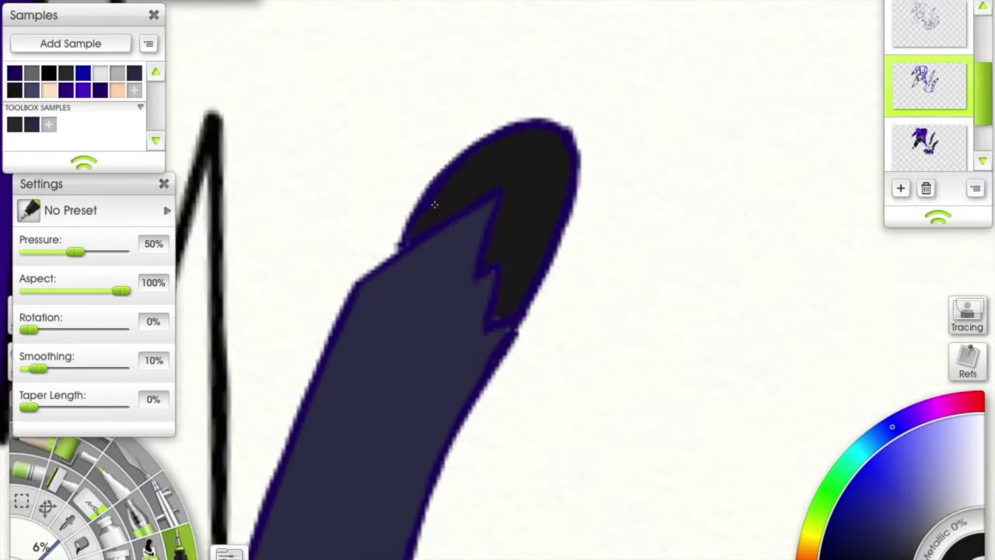
Ink near-black over the fill gaps around the fallen figure's hair, including the hair spikes and the tip of the large spike.
{"action": "scroll", "coordinate": [510, 311], "scroll_direction": "down", "scroll_amount": 5}
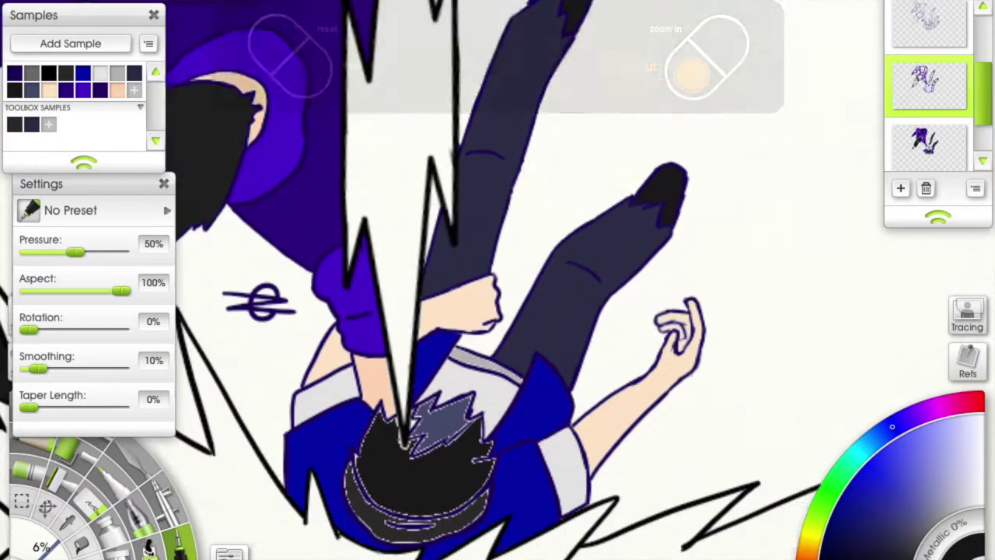
{"action": "scroll", "coordinate": [639, 246], "scroll_direction": "up", "scroll_amount": 5}
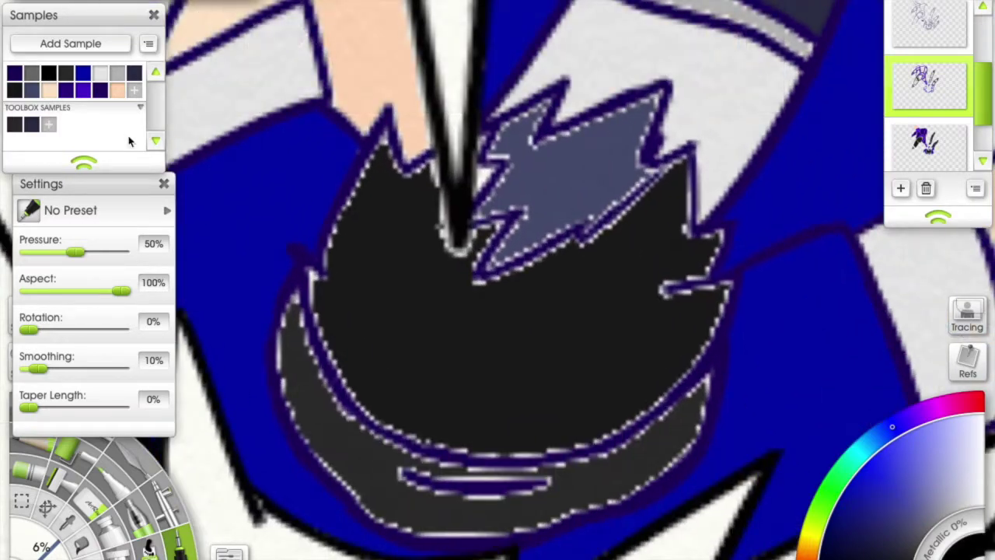
{"action": "mouse_move", "coordinate": [311, 268]}
{"action": "left_mouse_down"}
{"action": "mouse_move", "coordinate": [324, 322]}
{"action": "mouse_move", "coordinate": [418, 436]}
{"action": "left_mouse_up"}
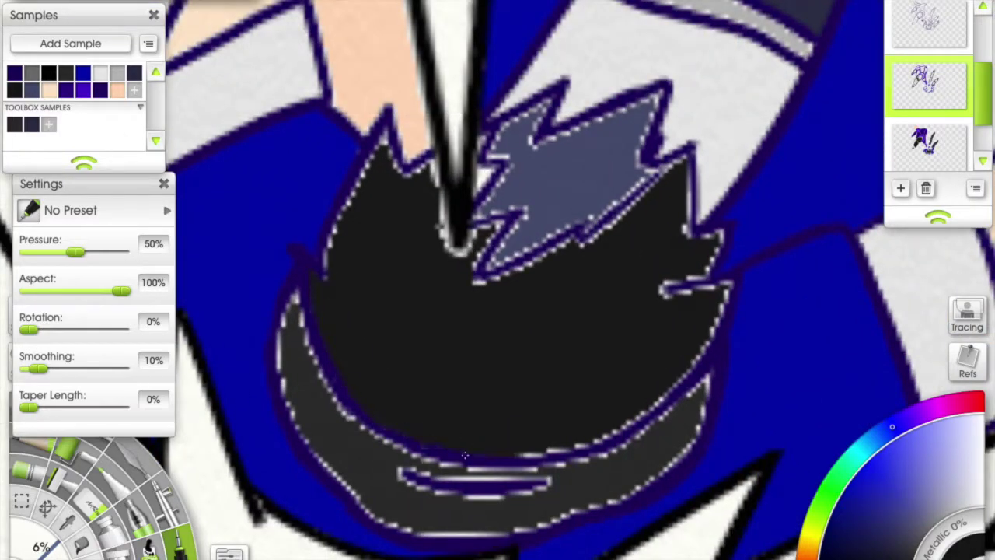
{"action": "mouse_move", "coordinate": [729, 291]}
{"action": "left_mouse_down"}
{"action": "mouse_move", "coordinate": [688, 175]}
{"action": "mouse_move", "coordinate": [652, 249]}
{"action": "left_mouse_up"}
{"action": "mouse_move", "coordinate": [632, 192]}
{"action": "left_mouse_down"}
{"action": "mouse_move", "coordinate": [474, 273]}
{"action": "mouse_move", "coordinate": [442, 225]}
{"action": "left_mouse_up"}
{"action": "left_click_drag", "start_coordinate": [330, 261], "coordinate": [394, 181]}
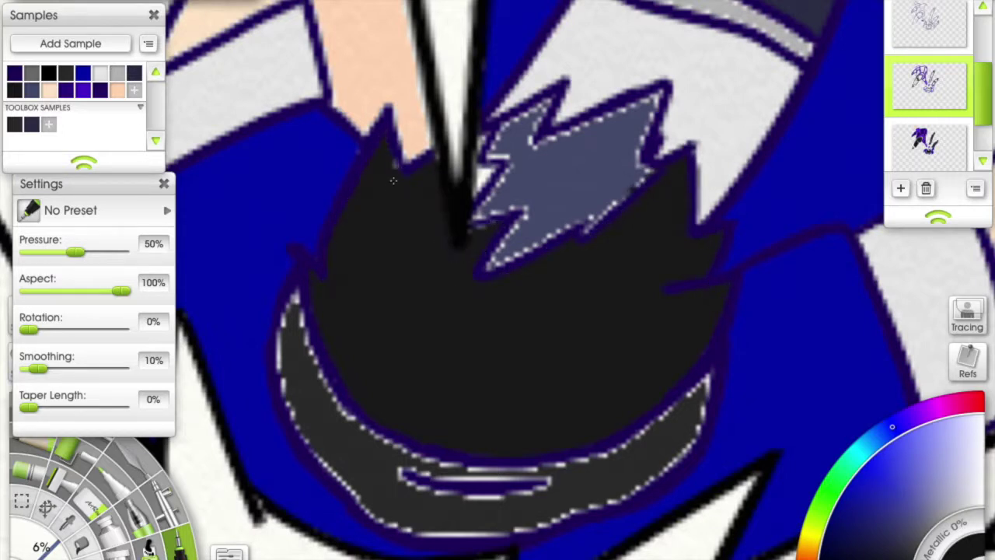
Pick the slate blue sample and ink over the fill gaps around the hair's jagged highlight.
{"action": "left_click", "coordinate": [28, 92]}
{"action": "mouse_move", "coordinate": [522, 149]}
{"action": "left_mouse_down"}
{"action": "mouse_move", "coordinate": [627, 114]}
{"action": "mouse_move", "coordinate": [657, 91]}
{"action": "left_mouse_up"}
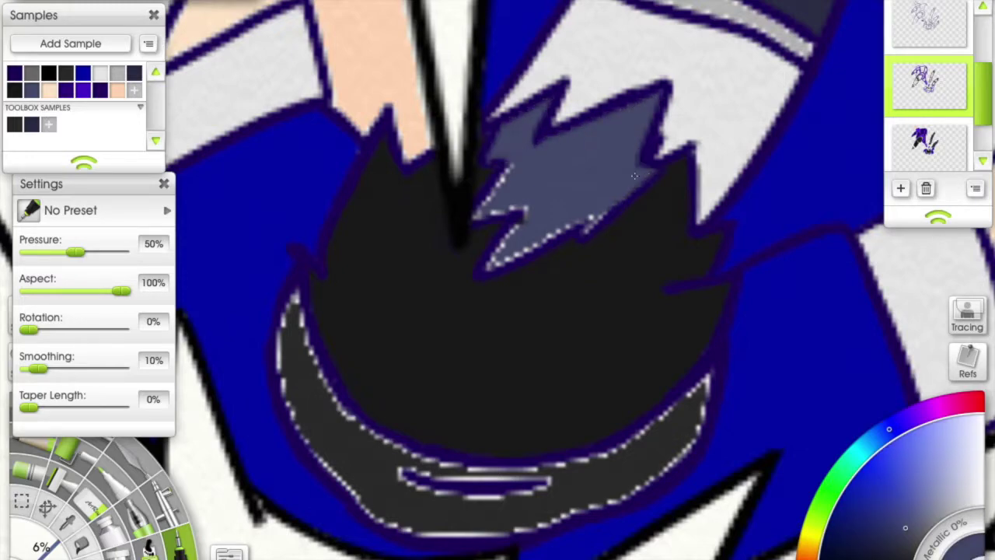
{"action": "left_click_drag", "start_coordinate": [634, 176], "coordinate": [491, 268]}
Ink dark grey over the fill gaps along the headband's outlines and around its centre crease.
{"action": "scroll", "coordinate": [507, 163], "scroll_direction": "down", "scroll_amount": 5}
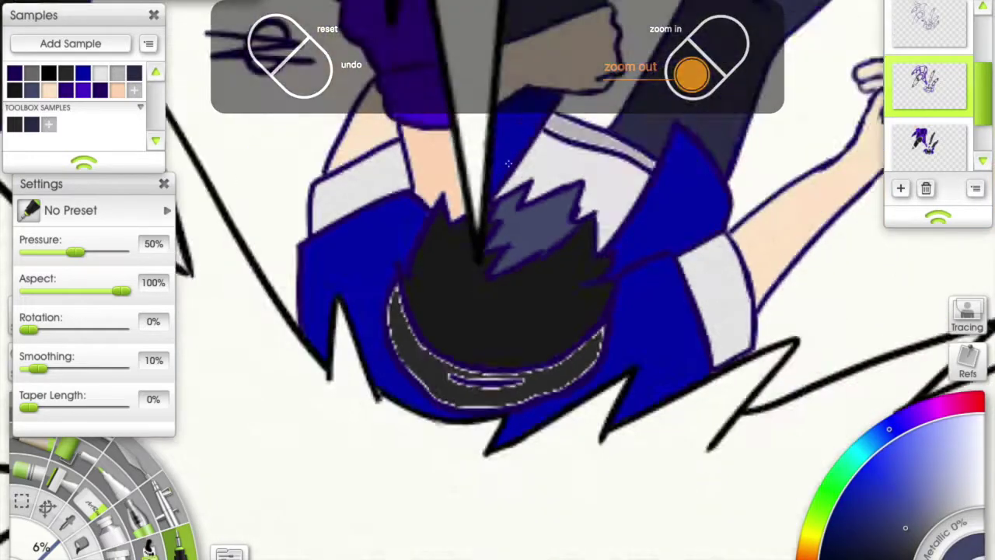
{"action": "scroll", "coordinate": [288, 307], "scroll_direction": "up", "scroll_amount": 5}
{"action": "mouse_move", "coordinate": [284, 221]}
{"action": "left_mouse_down"}
{"action": "mouse_move", "coordinate": [354, 342]}
{"action": "mouse_move", "coordinate": [310, 341]}
{"action": "left_mouse_up"}
{"action": "left_click_drag", "start_coordinate": [407, 450], "coordinate": [469, 401]}
{"action": "mouse_move", "coordinate": [674, 330]}
{"action": "left_mouse_down"}
{"action": "mouse_move", "coordinate": [606, 408]}
{"action": "mouse_move", "coordinate": [554, 440]}
{"action": "left_mouse_up"}
{"action": "scroll", "coordinate": [554, 439], "scroll_direction": "down", "scroll_amount": 5}
{"action": "scroll", "coordinate": [529, 280], "scroll_direction": "down", "scroll_amount": 2}
Flood fill the fallen figure's headband with the jacket's blue.
{"action": "scroll", "coordinate": [529, 280], "scroll_direction": "up", "scroll_amount": 6}
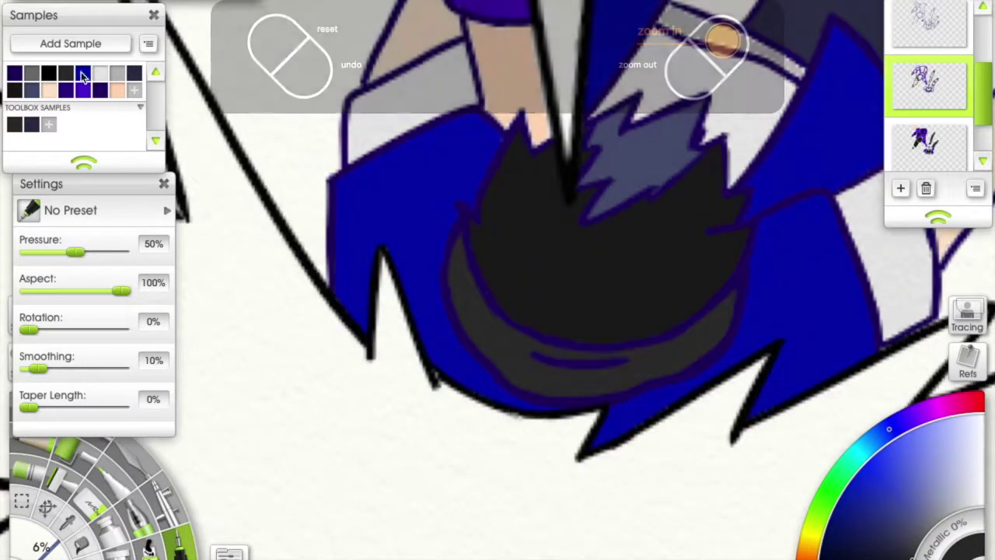
{"action": "key", "text": "f"}
{"action": "left_click", "coordinate": [485, 321]}
{"action": "key", "text": "i"}
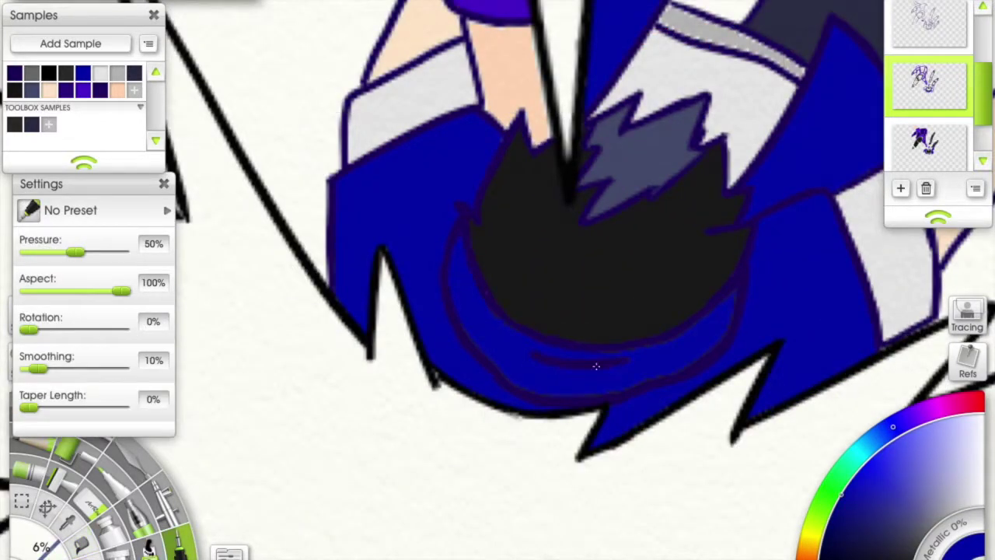
{"action": "key", "text": "f"}
{"action": "scroll", "coordinate": [464, 240], "scroll_direction": "up", "scroll_amount": 4}
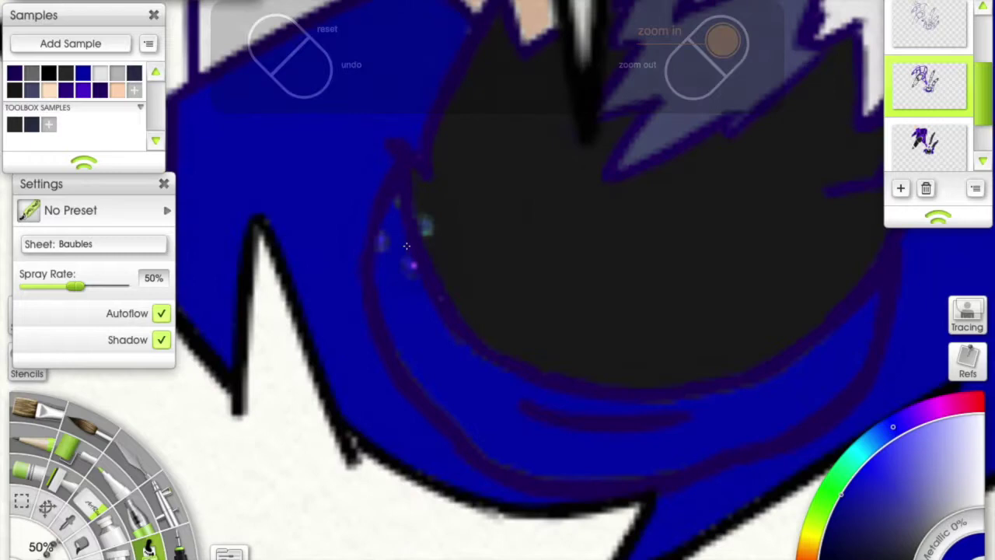
Ink the jacket's blue over the ends of the headband's outer outline on the line art layer.
{"action": "key", "text": "i"}
{"action": "left_click", "coordinate": [926, 23]}
{"action": "scroll", "coordinate": [294, 280], "scroll_direction": "down", "scroll_amount": 2}
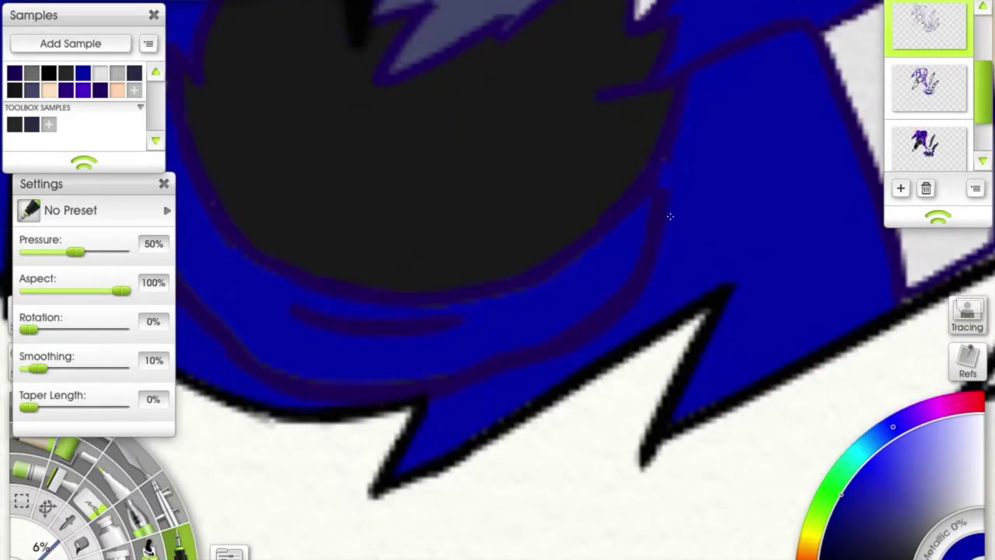
{"action": "scroll", "coordinate": [294, 280], "scroll_direction": "up", "scroll_amount": 2}
Rework the headband's outer outline into an open purple fold line, covering the leftover grey marks with blue.
{"action": "key", "text": "ctrl+z"}
{"action": "key", "text": "ctrl+z"}
{"action": "key", "text": "ctrl+z"}
{"action": "key", "text": "ctrl+z"}
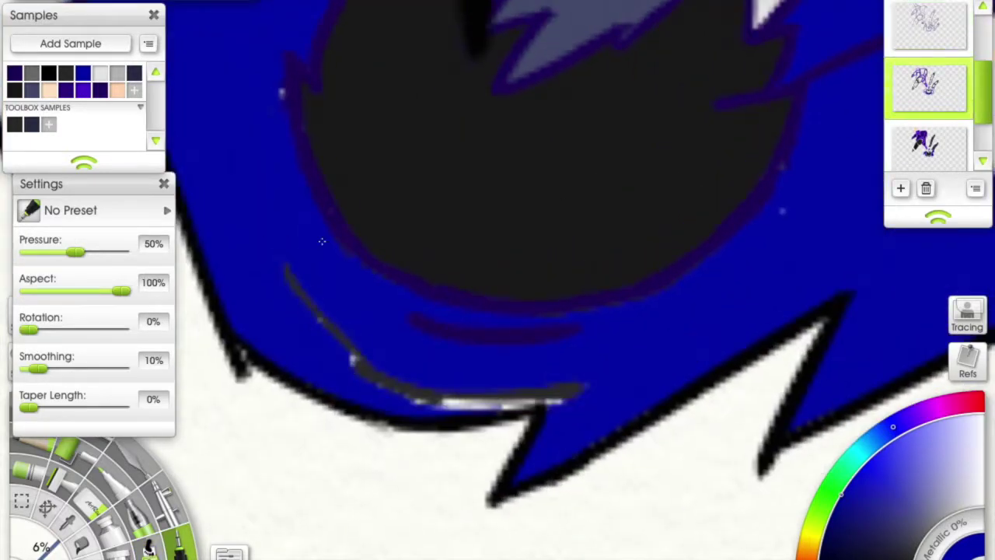
{"action": "key", "text": "ctrl+y"}
{"action": "scroll", "coordinate": [437, 381], "scroll_direction": "down", "scroll_amount": 2}
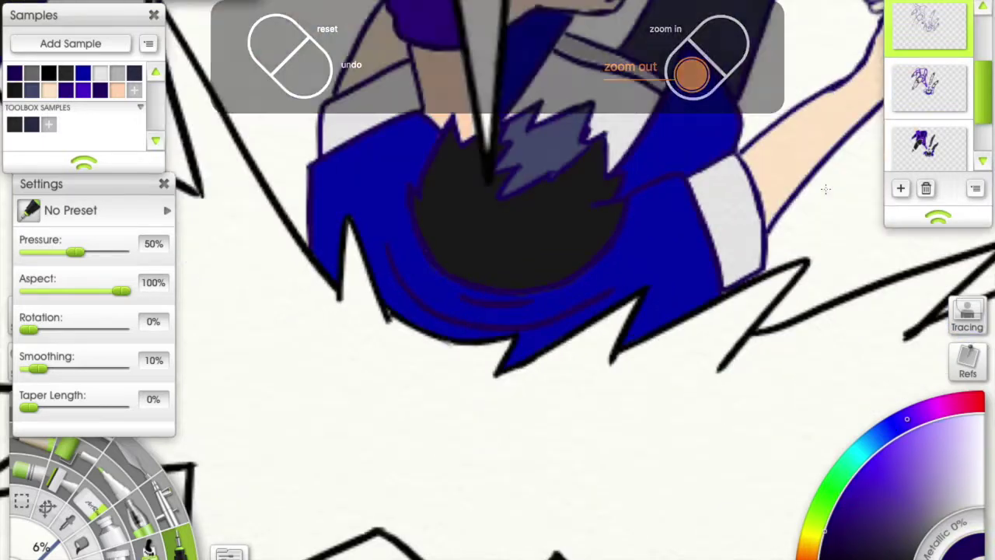
Flood fill the impact burst and the tall spike with light grey.
{"action": "key", "text": "ctrl+0"}
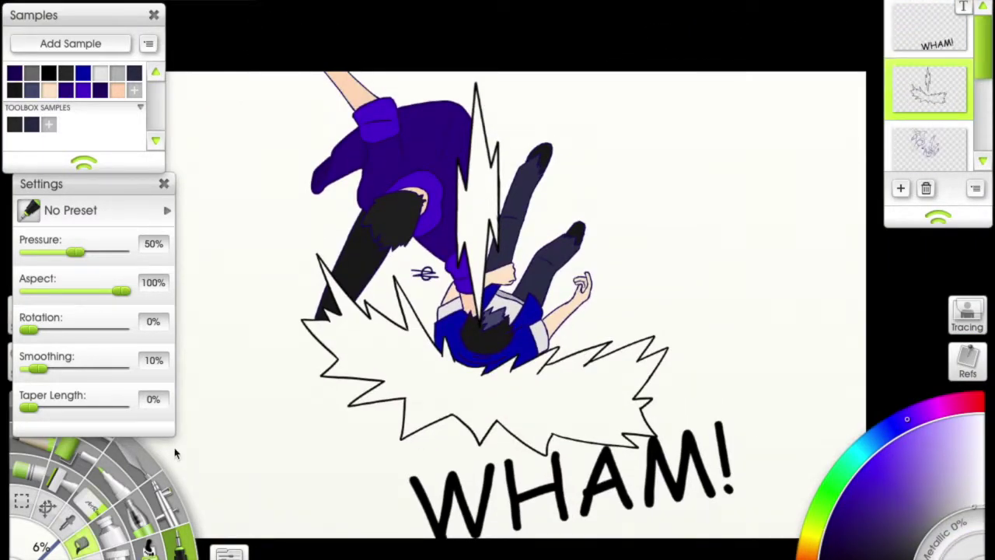
{"action": "left_click", "coordinate": [81, 544]}
{"action": "left_click", "coordinate": [464, 381]}
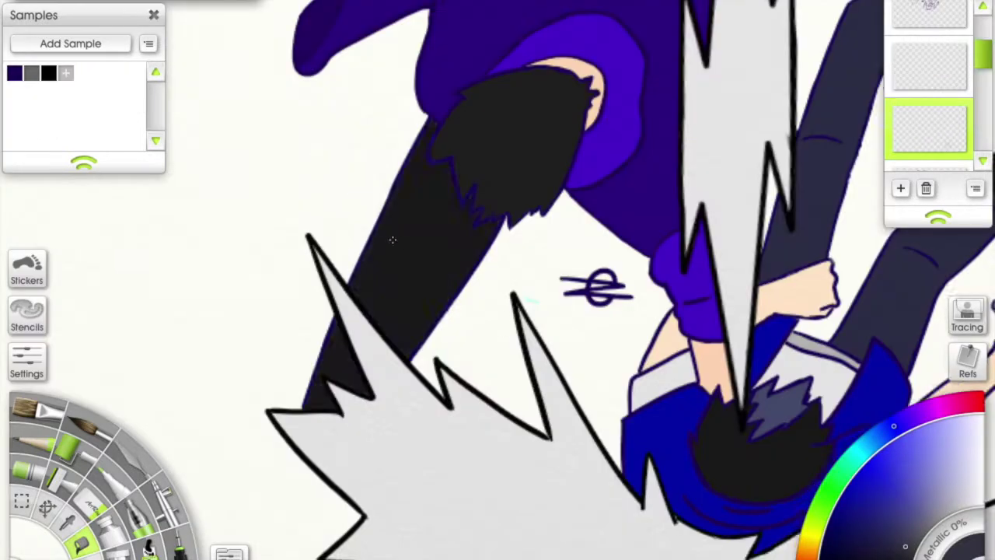
Paint broad diagonal bands of light blue and pale grey on the layer behind the figures with a 500% watercolor brush.
{"action": "scroll", "coordinate": [498, 311], "scroll_direction": "down", "scroll_amount": 3}
{"action": "left_click", "coordinate": [85, 443]}
{"action": "mouse_move", "coordinate": [816, 116]}
{"action": "left_mouse_down"}
{"action": "mouse_move", "coordinate": [389, 350]}
{"action": "mouse_move", "coordinate": [894, 156]}
{"action": "mouse_move", "coordinate": [164, 397]}
{"action": "left_mouse_up"}
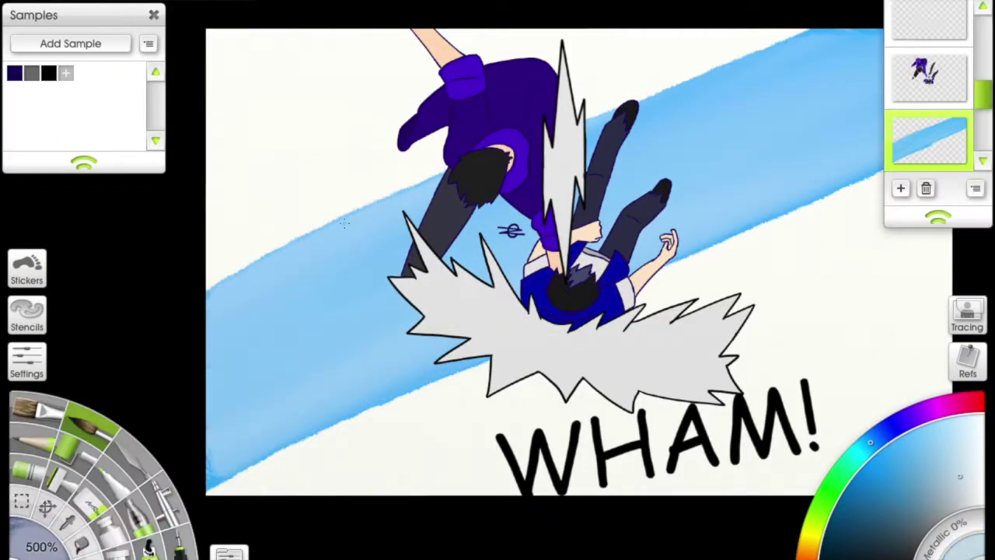
{"action": "mouse_move", "coordinate": [784, 269]}
{"action": "left_mouse_down"}
{"action": "mouse_move", "coordinate": [738, 196]}
{"action": "mouse_move", "coordinate": [855, 311]}
{"action": "mouse_move", "coordinate": [699, 389]}
{"action": "left_mouse_up"}
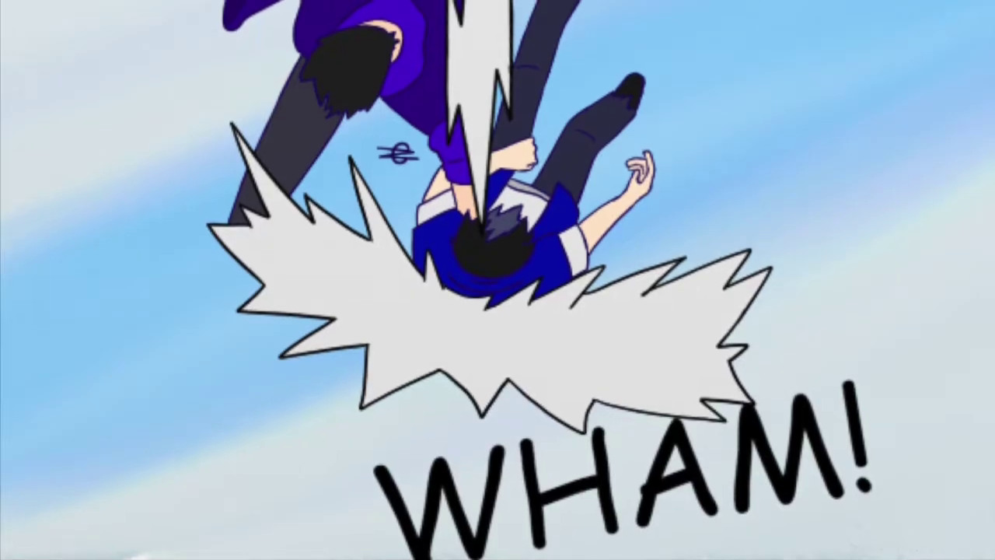